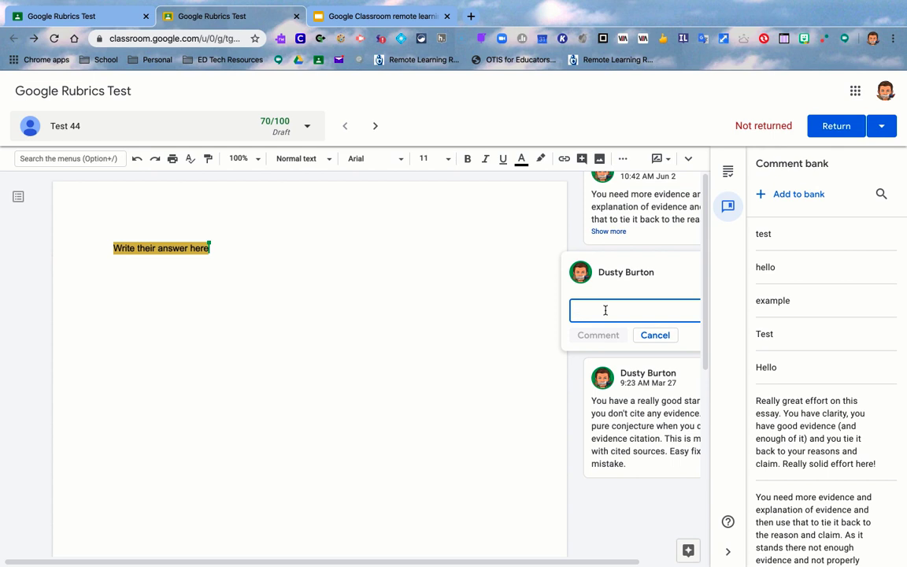
Paste the 'Really great effort on this essay' comment-bank feedback and post it as a comment.
click(633, 392)
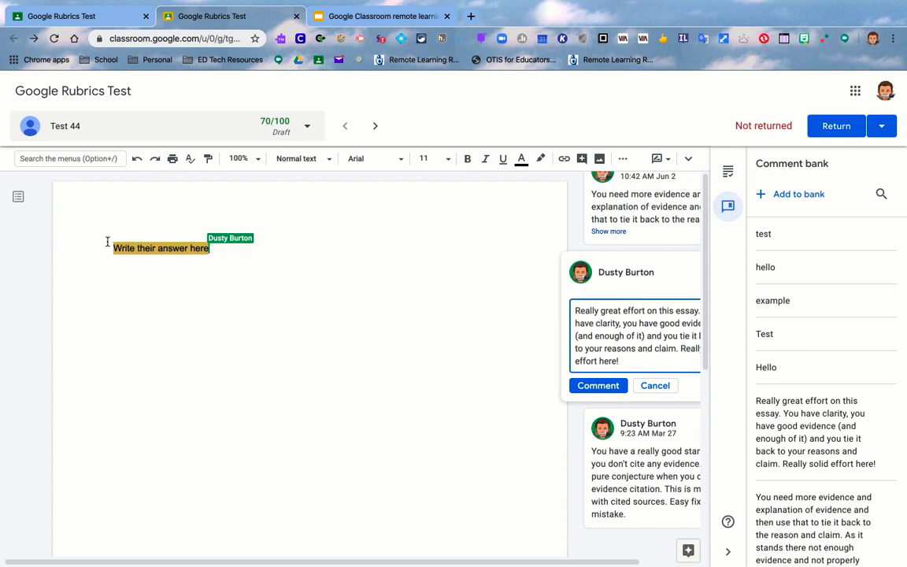
click(598, 385)
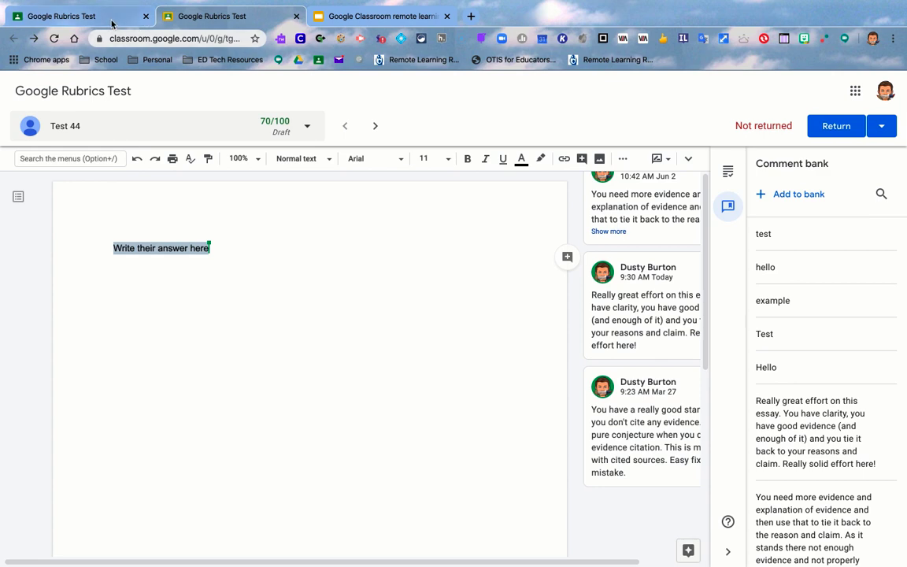
click(103, 17)
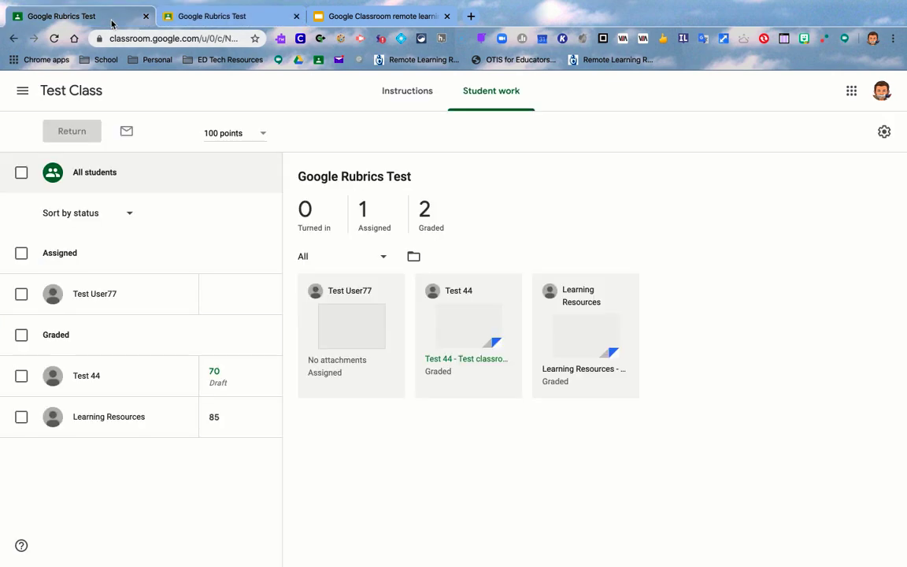
From Test Class's Classwork tab, create a new Quiz assignment with a Blank Quiz form attached.
click(22, 91)
click(232, 100)
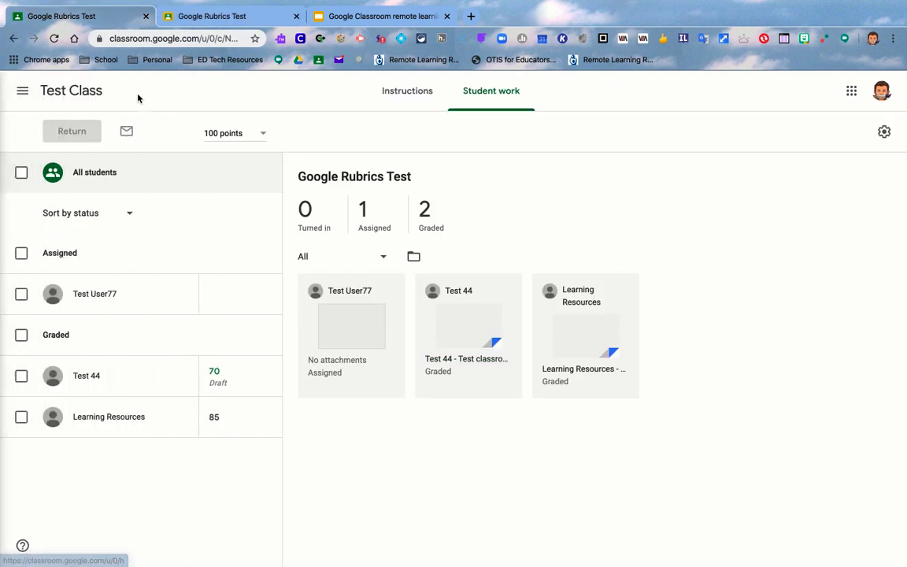
click(71, 90)
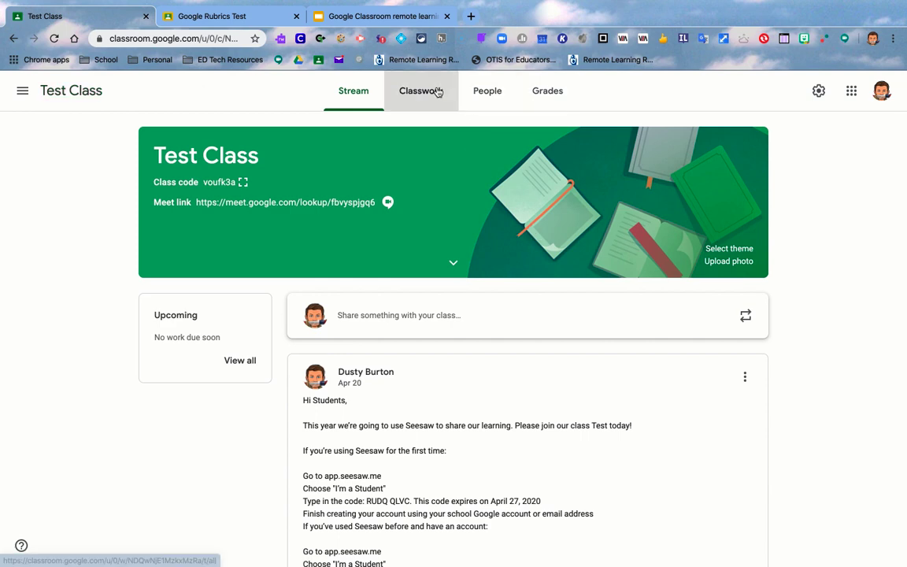
click(435, 92)
scroll(302, 277, up, 3)
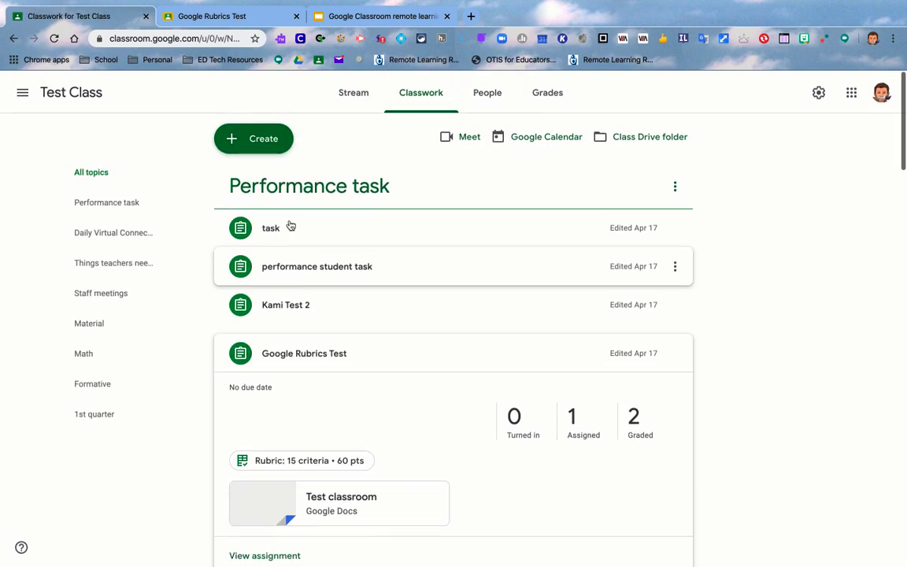
click(268, 140)
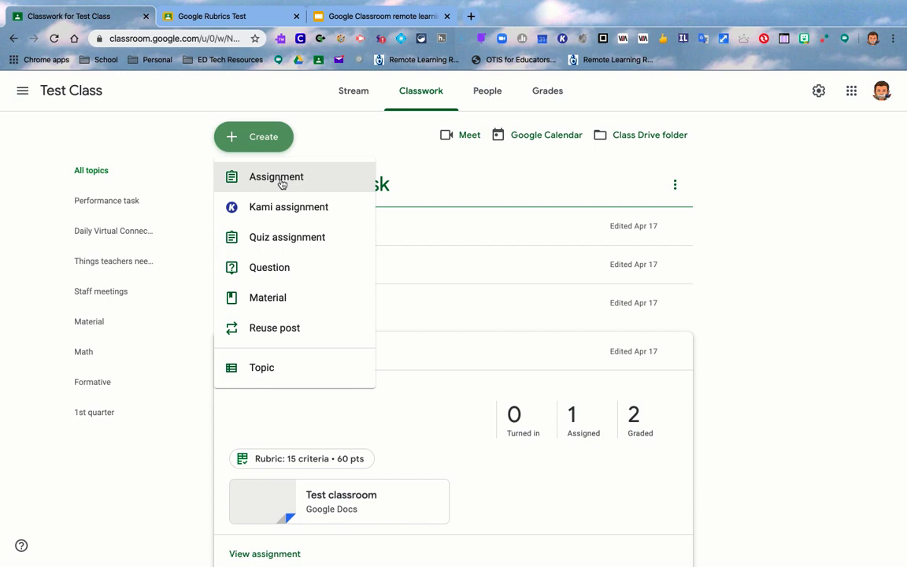
click(355, 135)
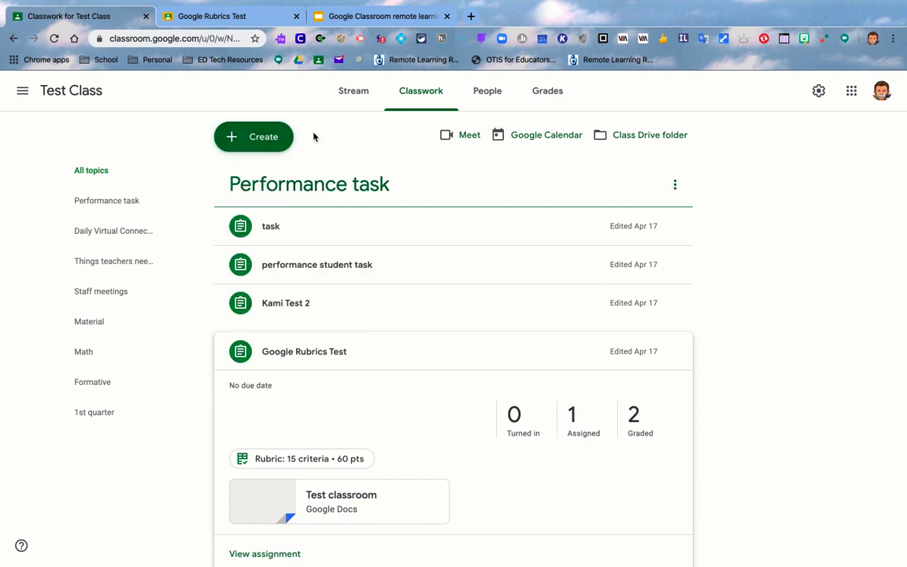
click(282, 139)
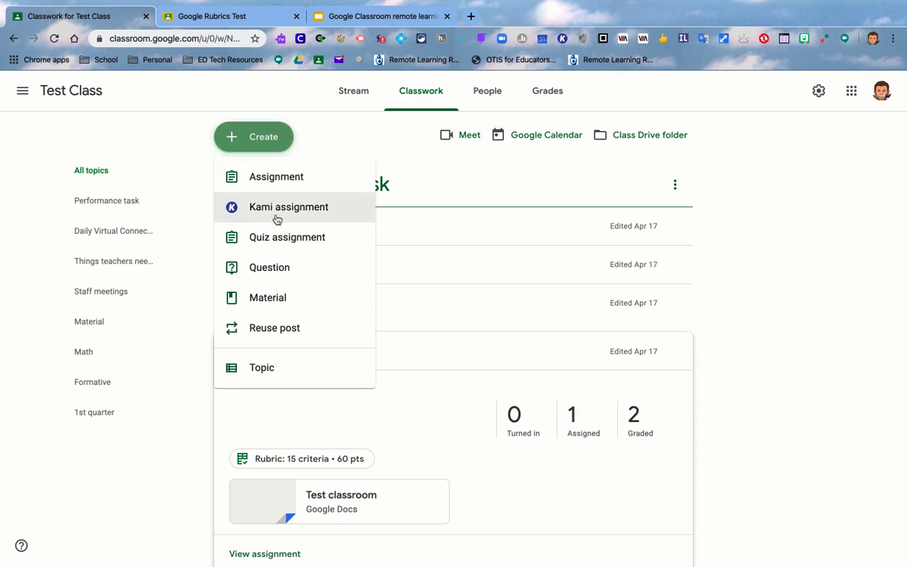
click(280, 244)
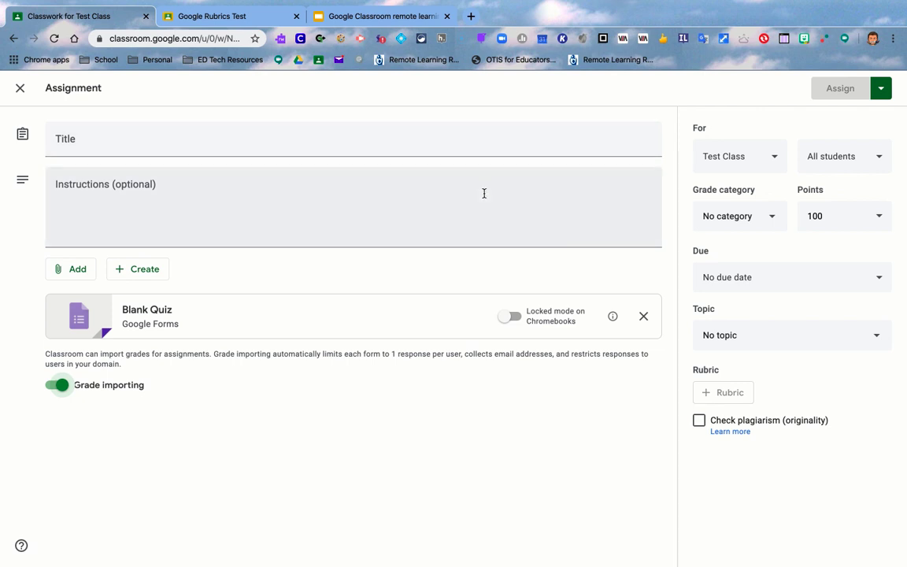
click(83, 268)
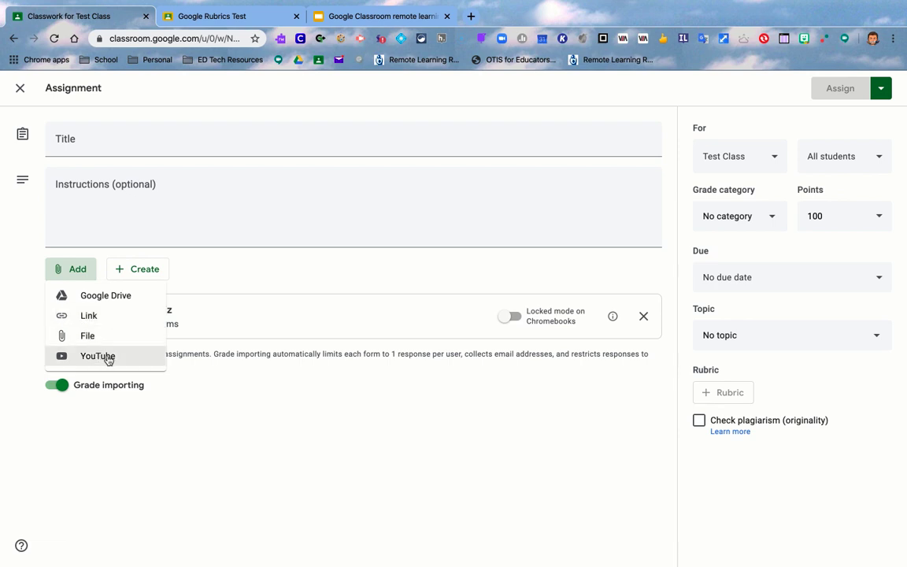
click(218, 283)
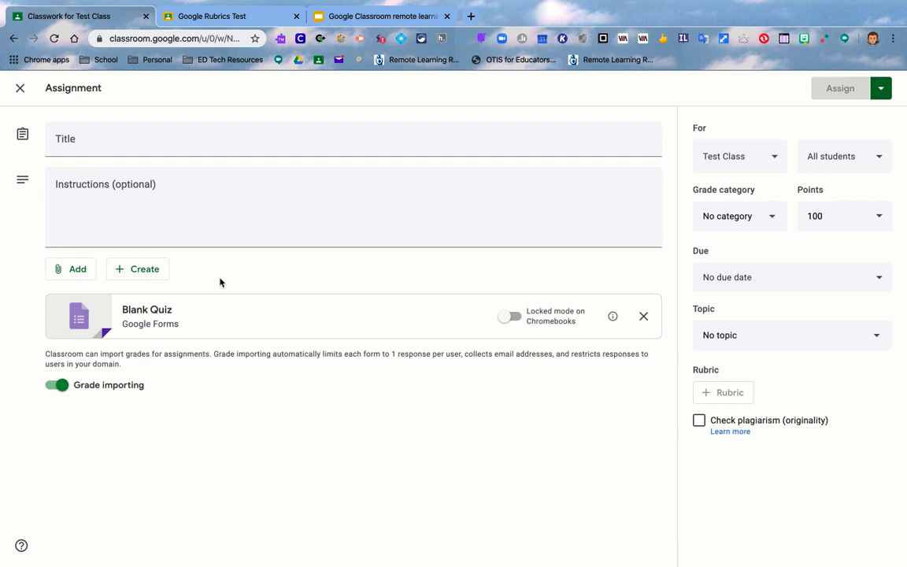
click(146, 270)
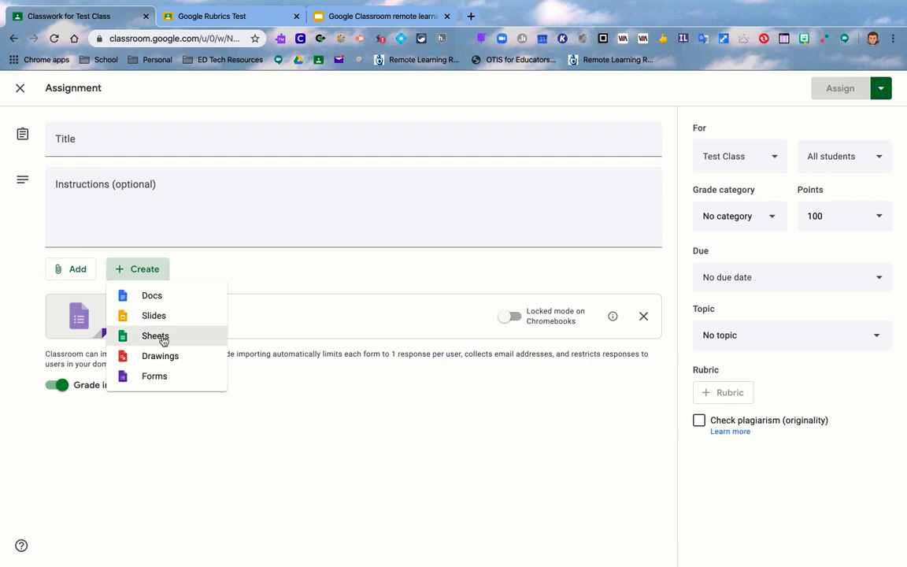
click(260, 440)
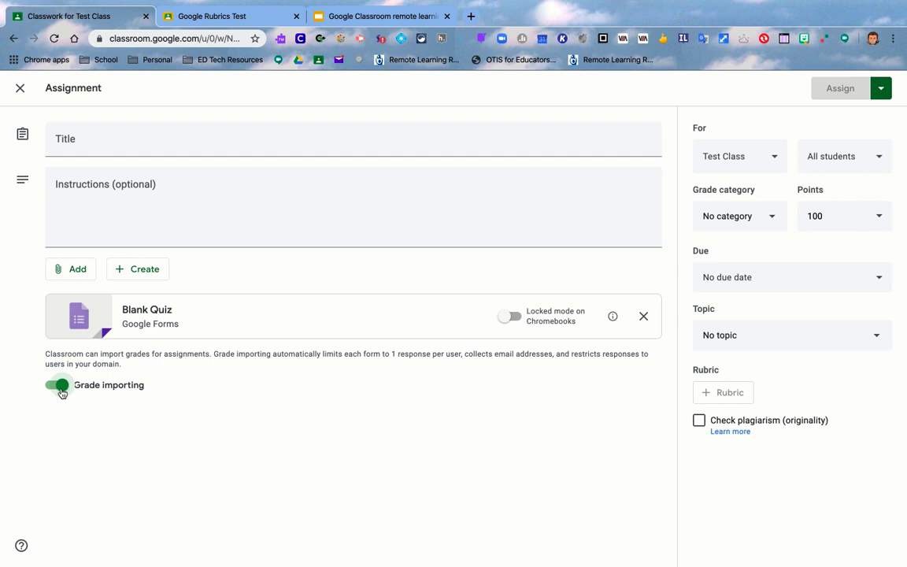
click(60, 385)
click(61, 386)
click(774, 157)
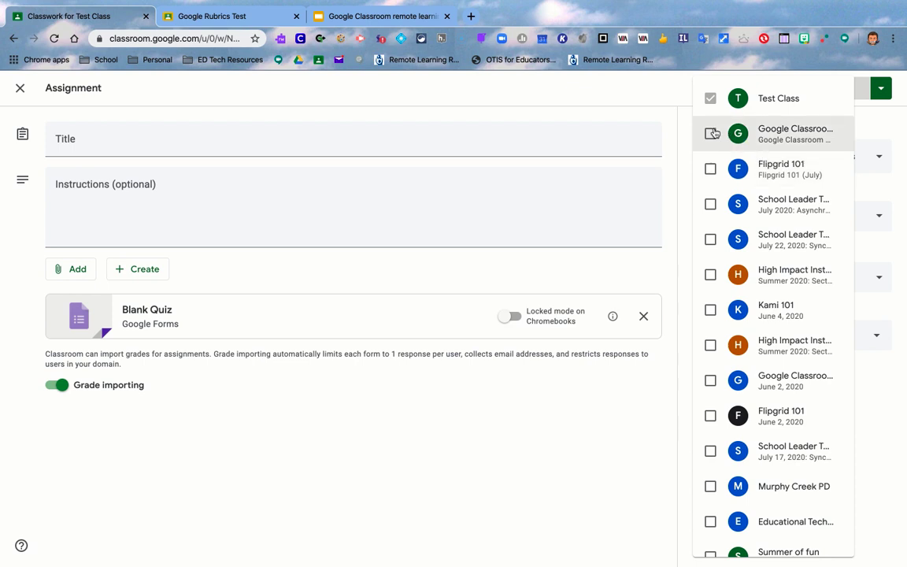
click(689, 274)
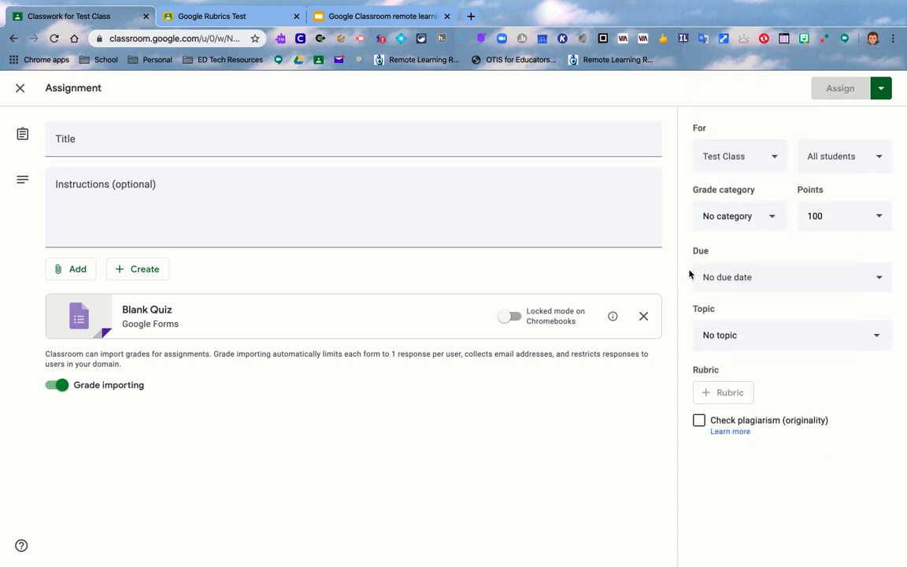
click(878, 157)
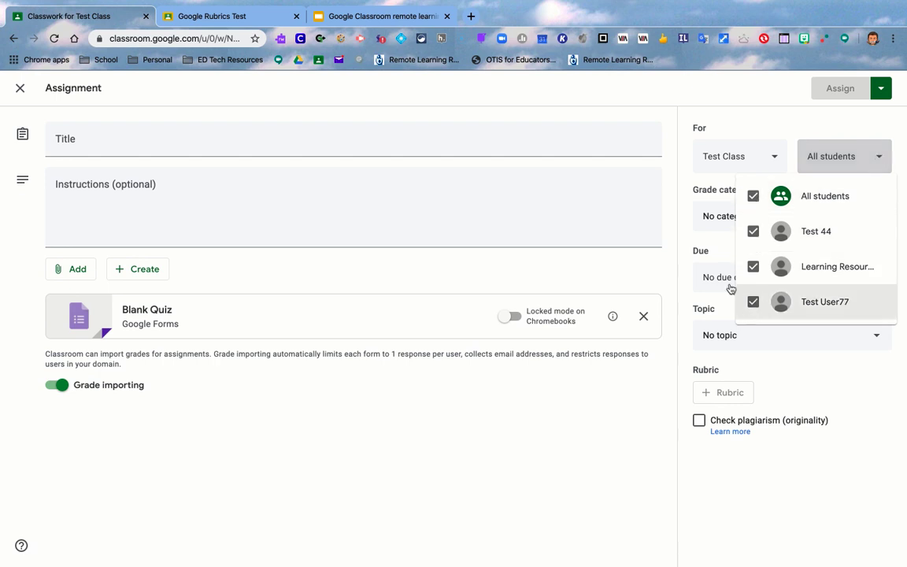
click(680, 251)
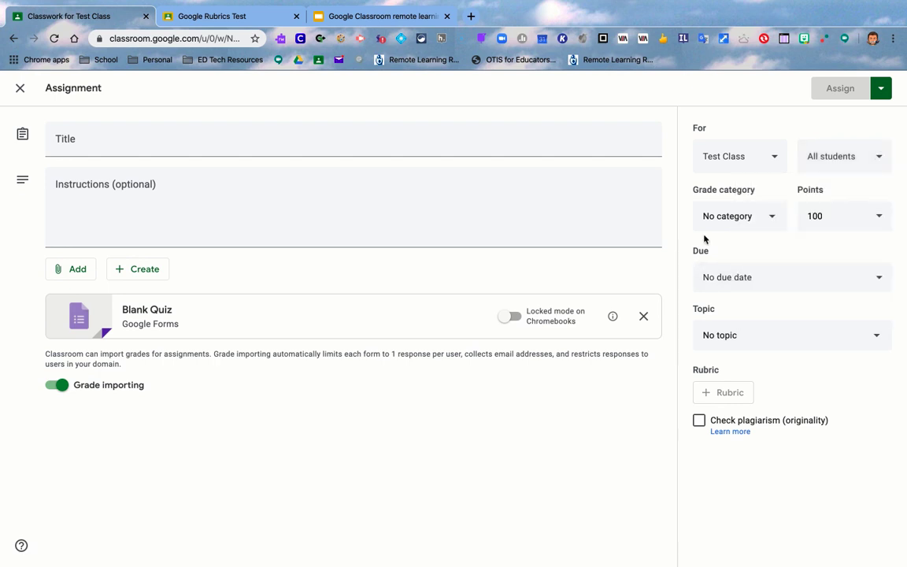
click(776, 219)
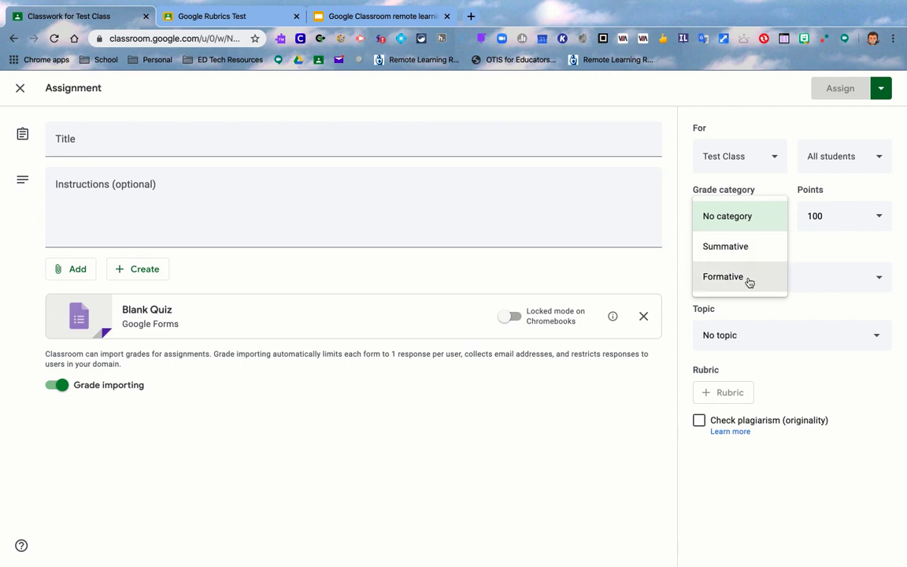
click(815, 254)
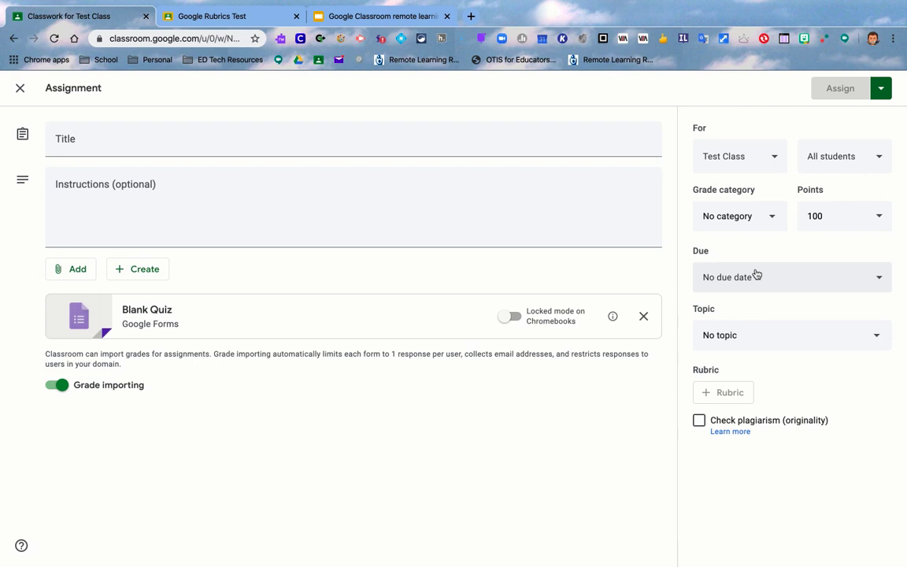
click(754, 336)
click(672, 408)
Title the quiz assignment 'test' and look over the rubric options without adding one.
click(259, 144)
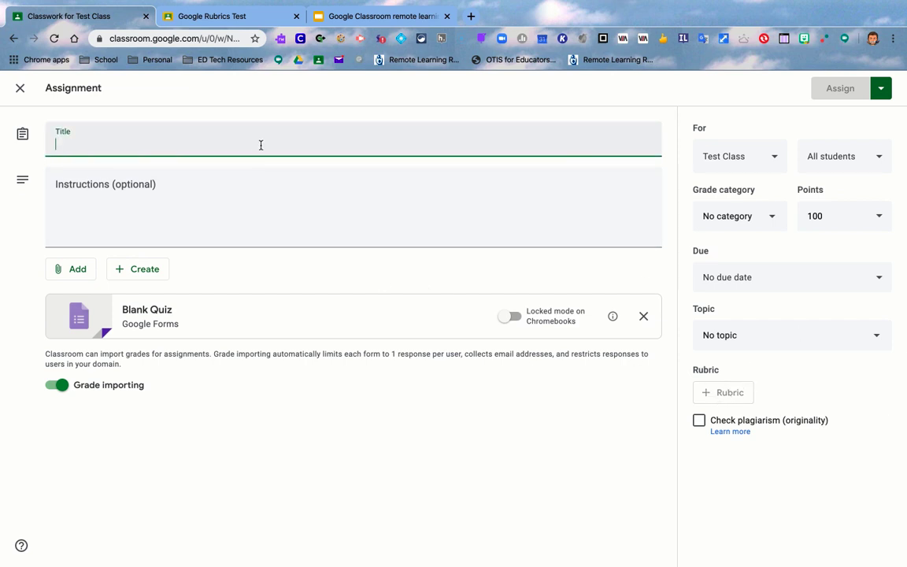
text(test)
click(283, 277)
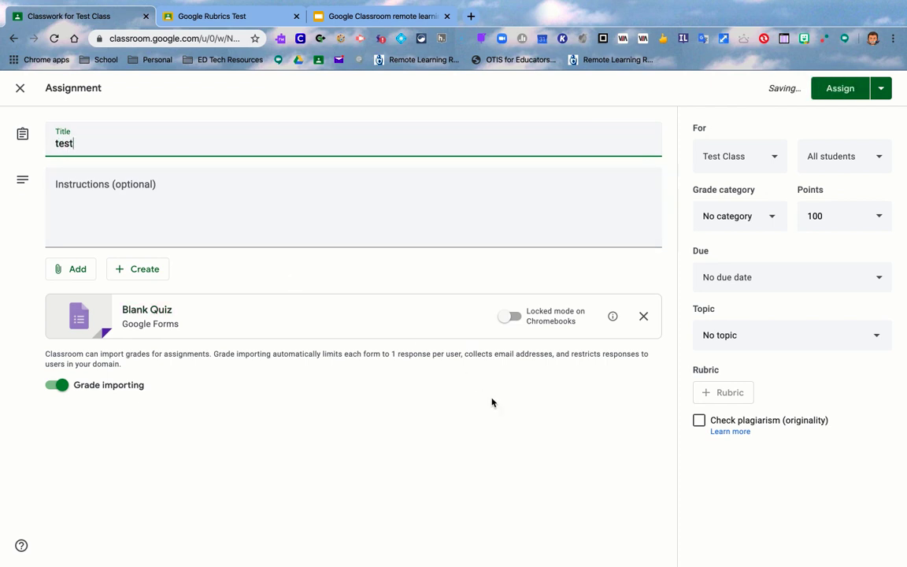
click(718, 394)
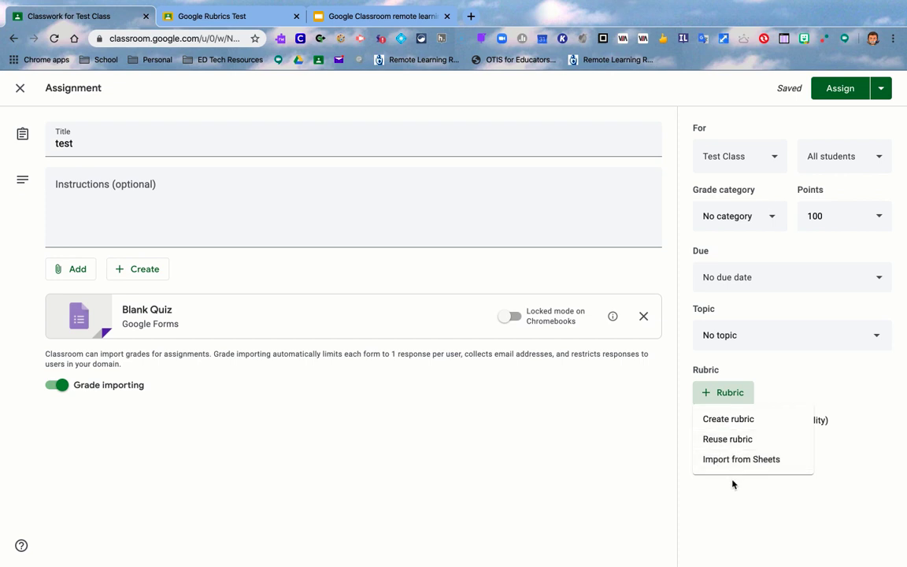
click(733, 482)
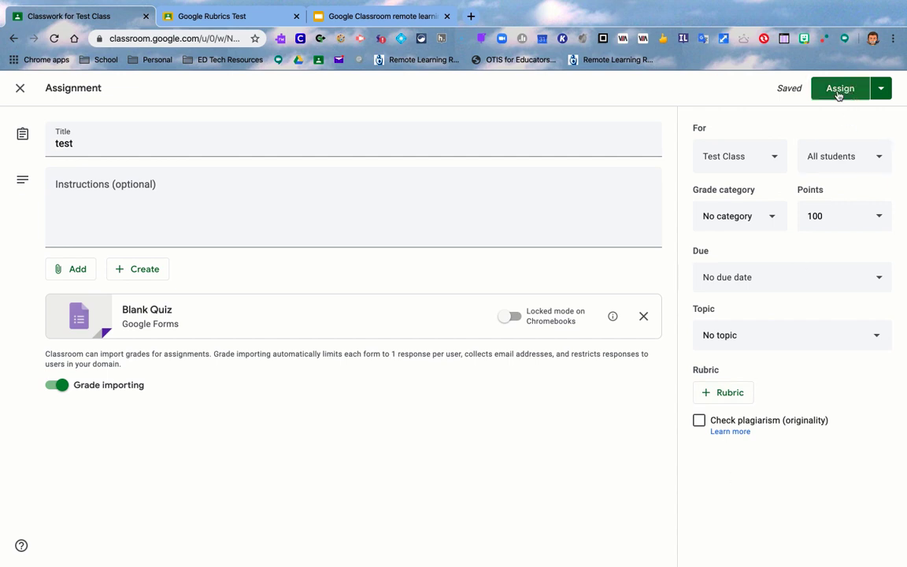
Exit the editor without assigning, keeping 'test' as a saved draft.
click(884, 89)
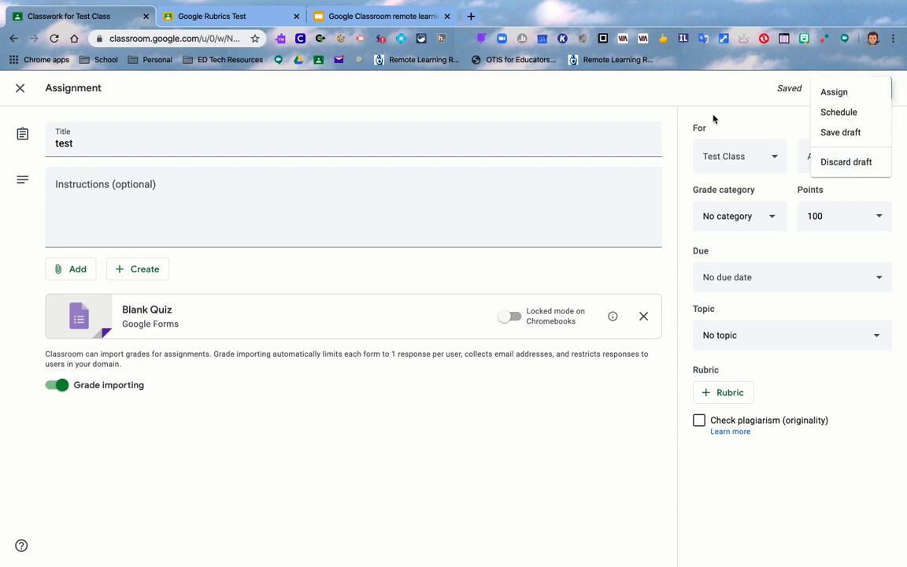
click(606, 101)
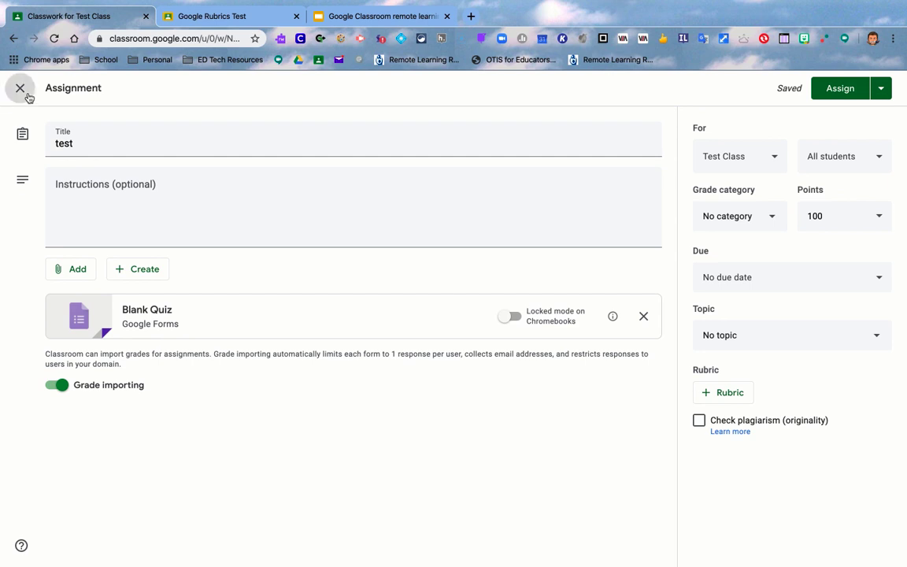
click(28, 97)
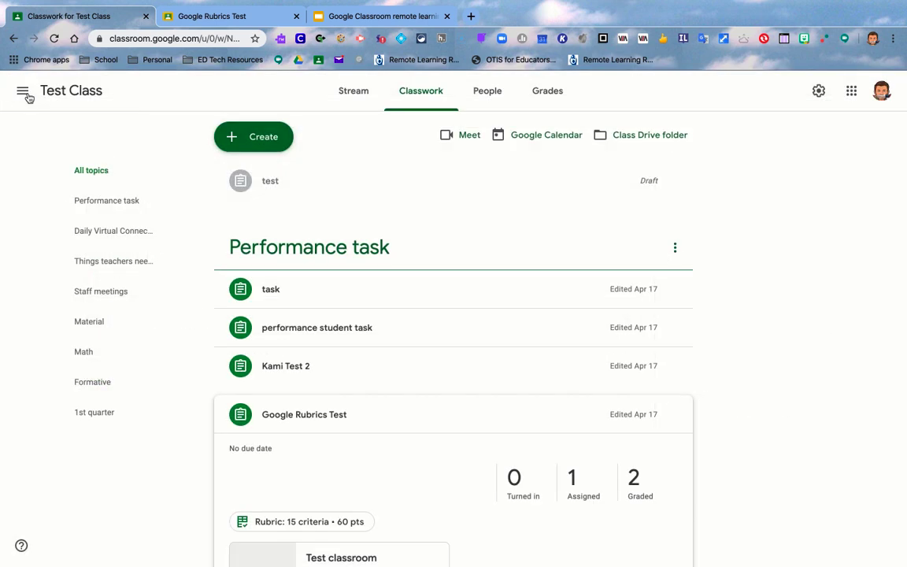
click(271, 147)
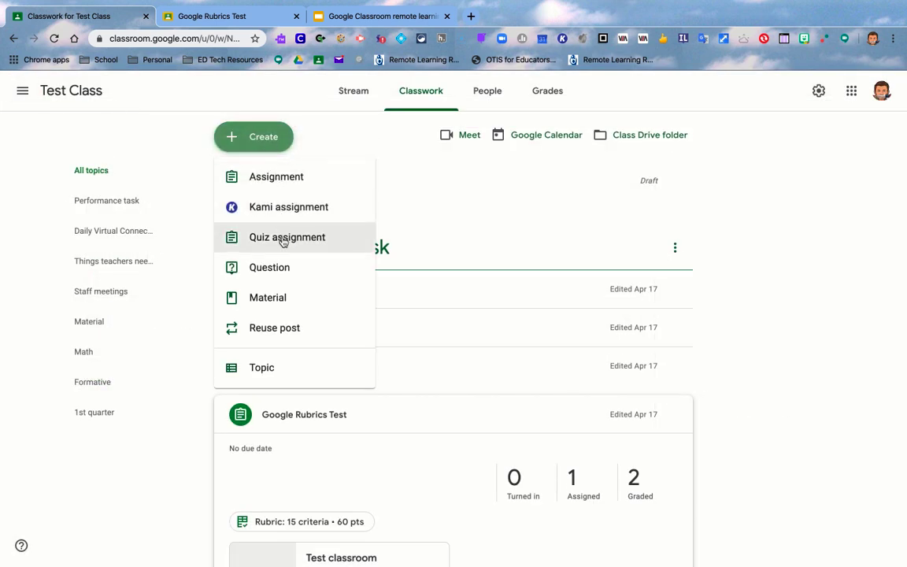
click(404, 227)
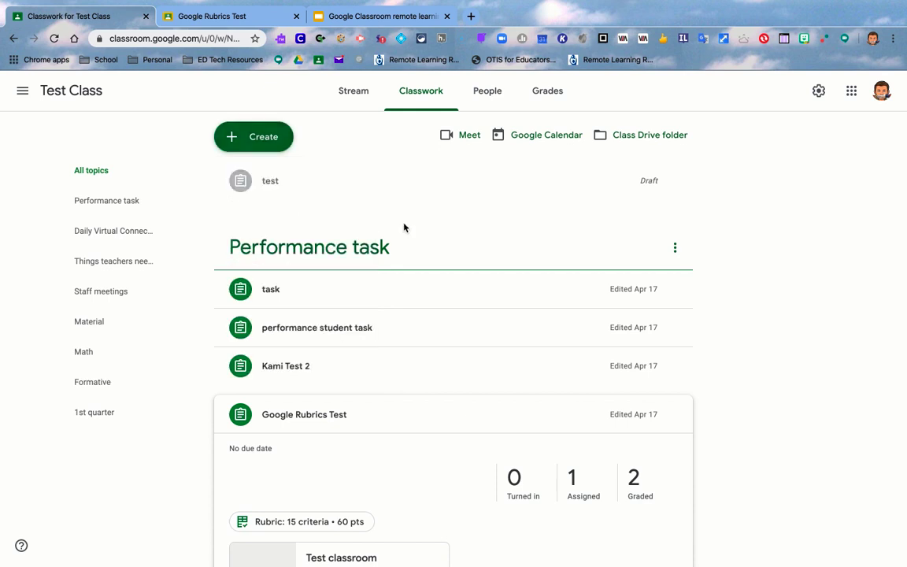
click(259, 145)
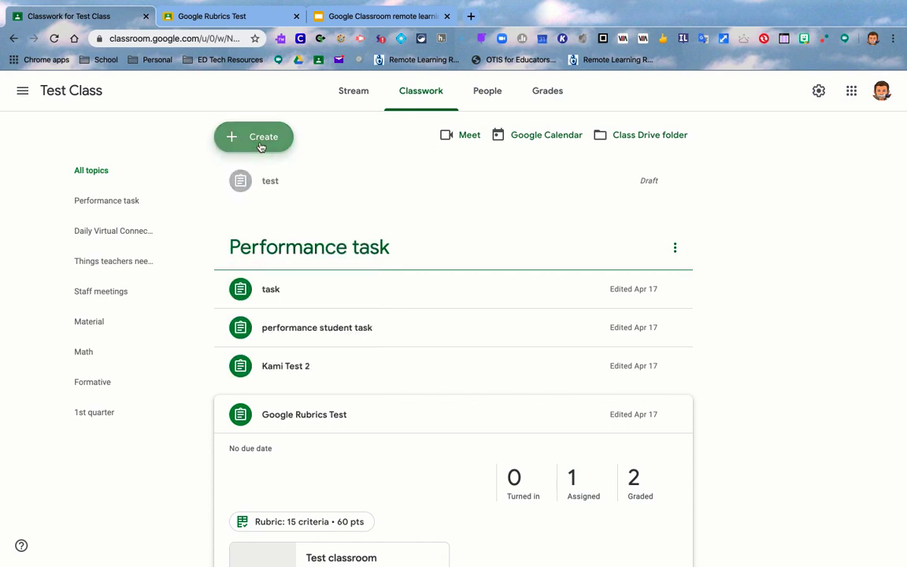
click(281, 268)
click(176, 148)
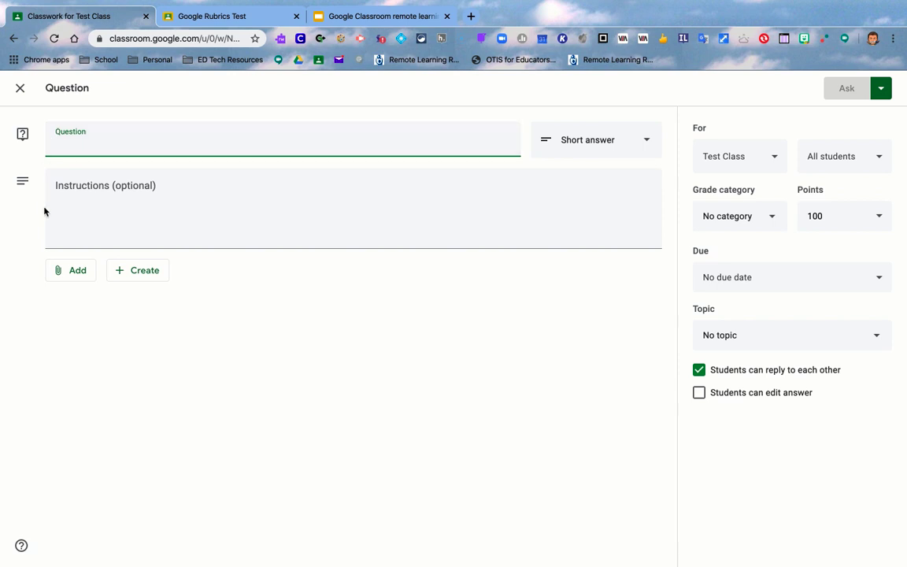
click(645, 144)
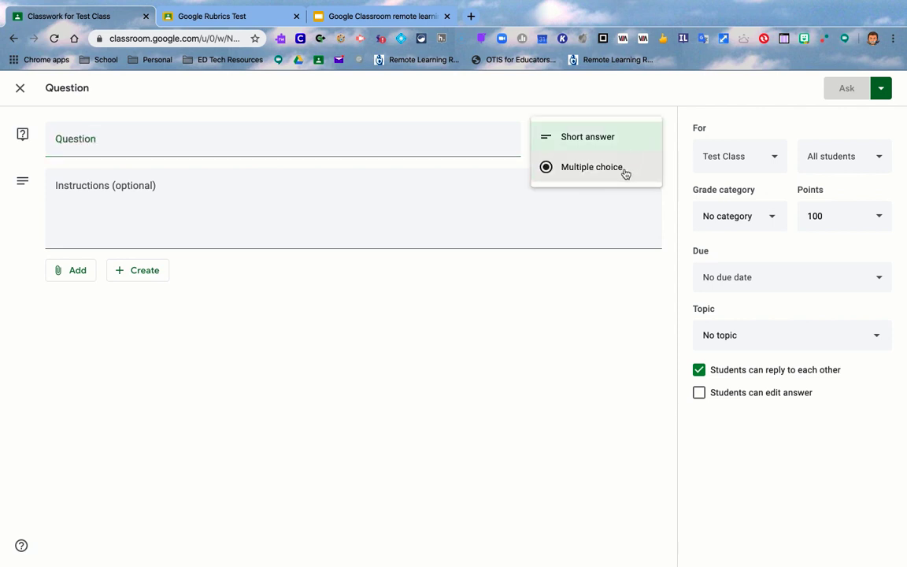
click(675, 247)
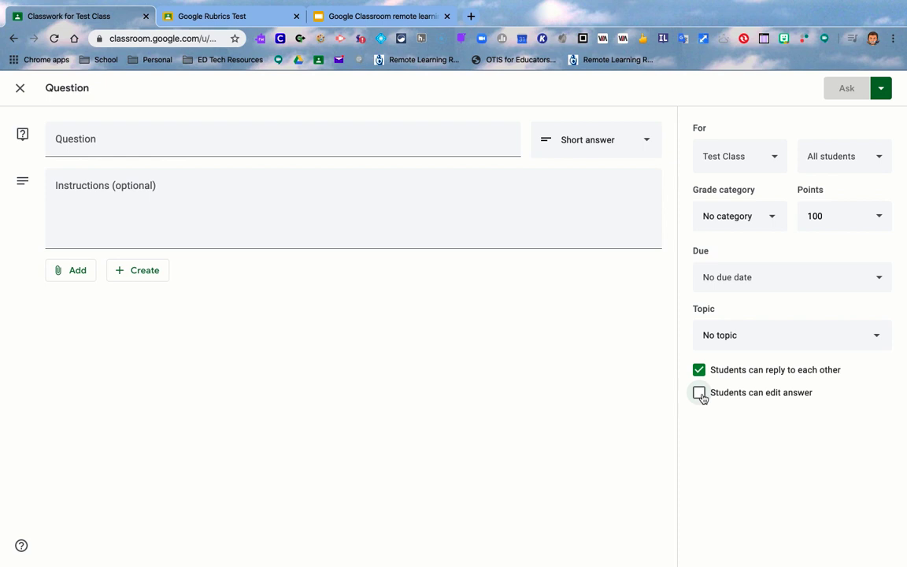
click(699, 392)
click(881, 91)
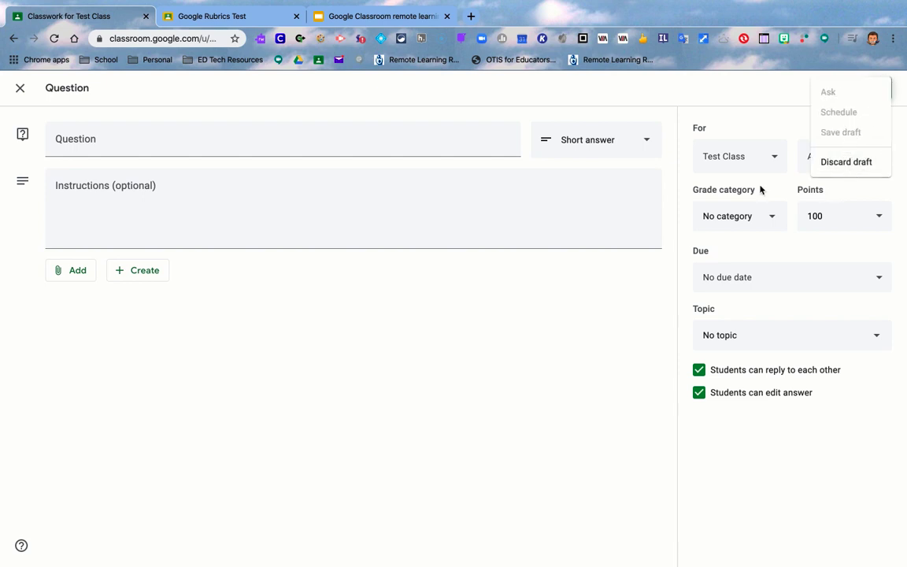
click(609, 345)
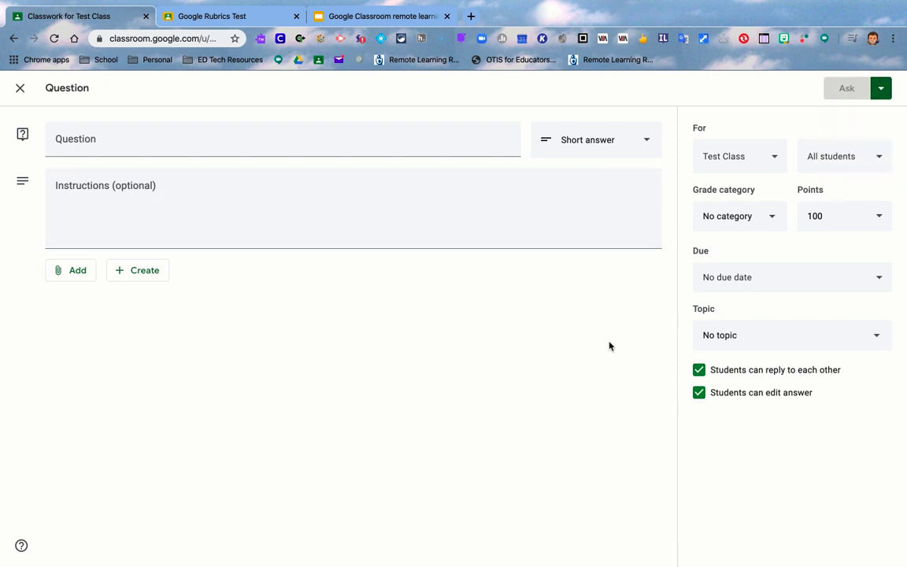
Discard the empty question and expand the test draft to show its Blank Quiz attachment.
click(19, 89)
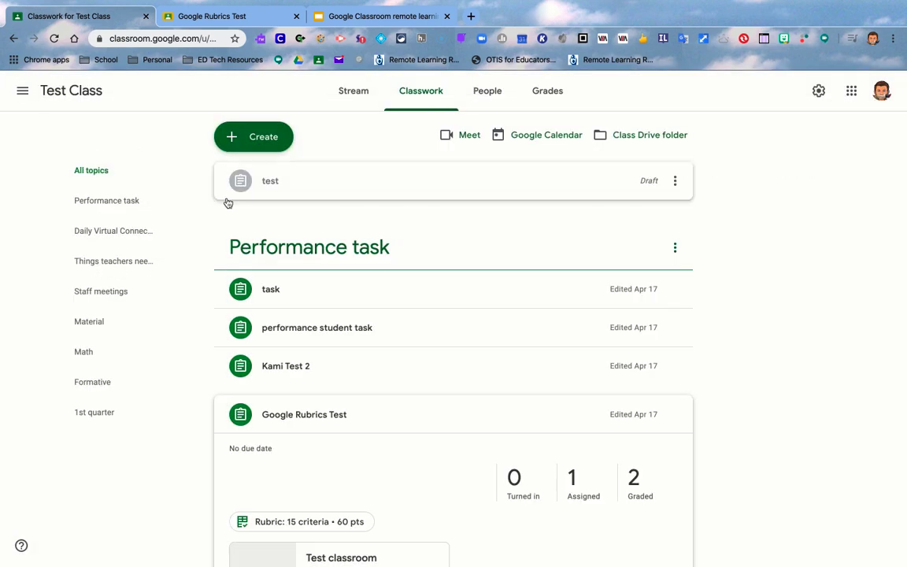
click(254, 138)
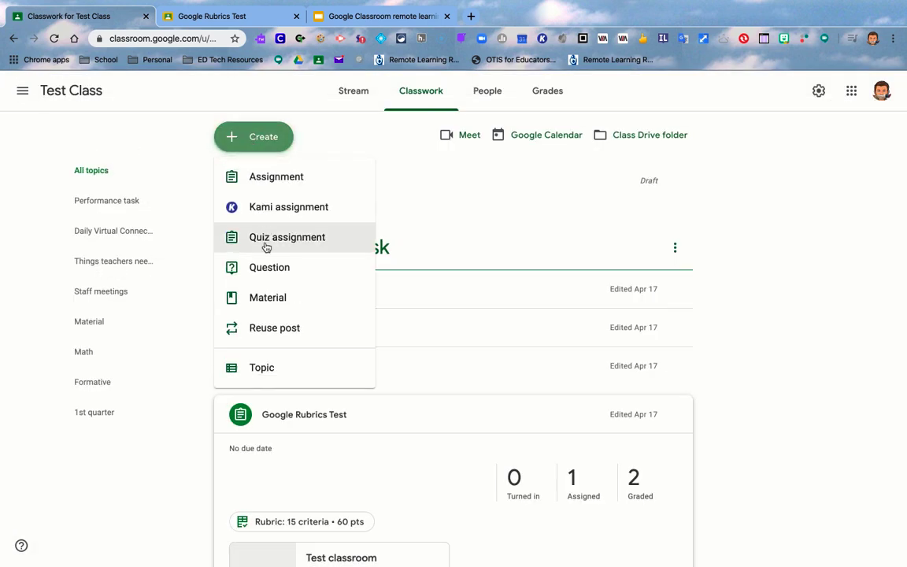
click(425, 203)
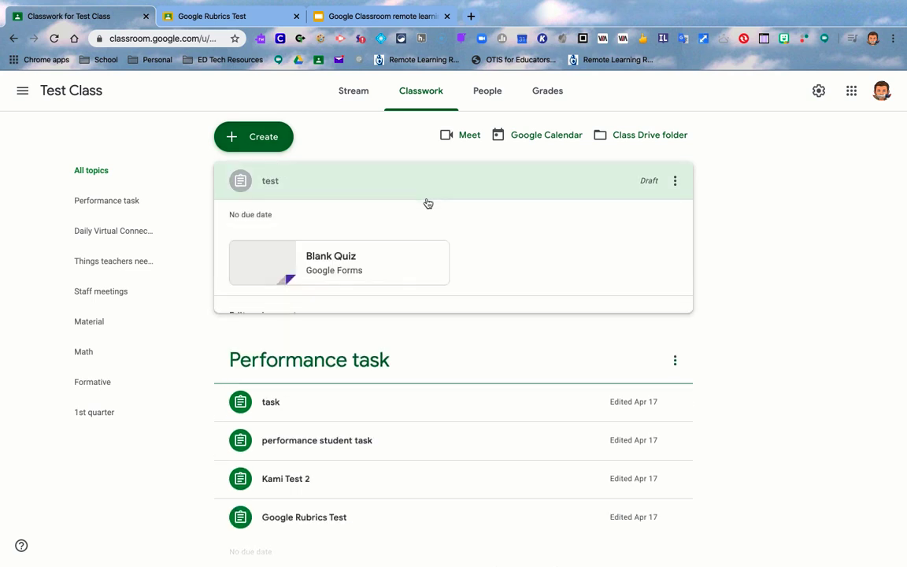
Preview a new class Material post and close it without posting.
click(264, 150)
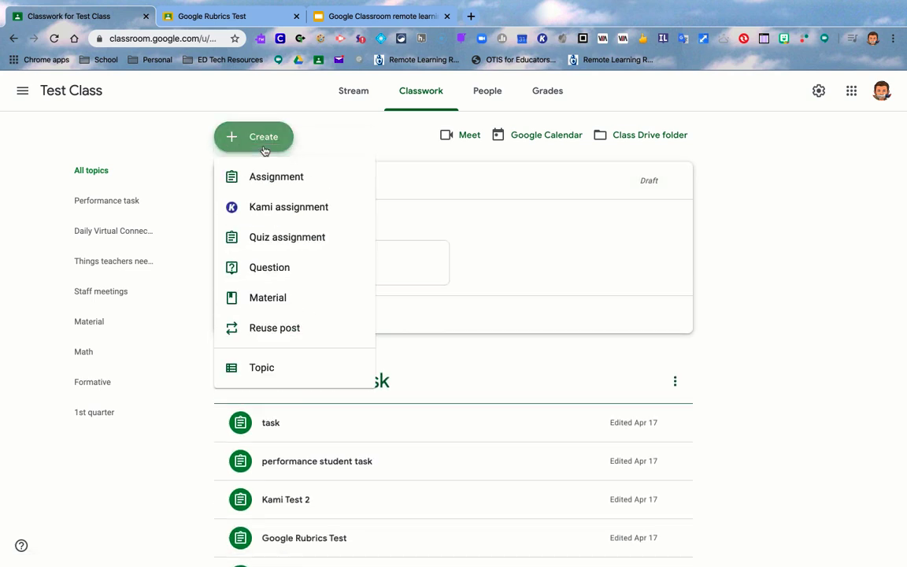
click(275, 297)
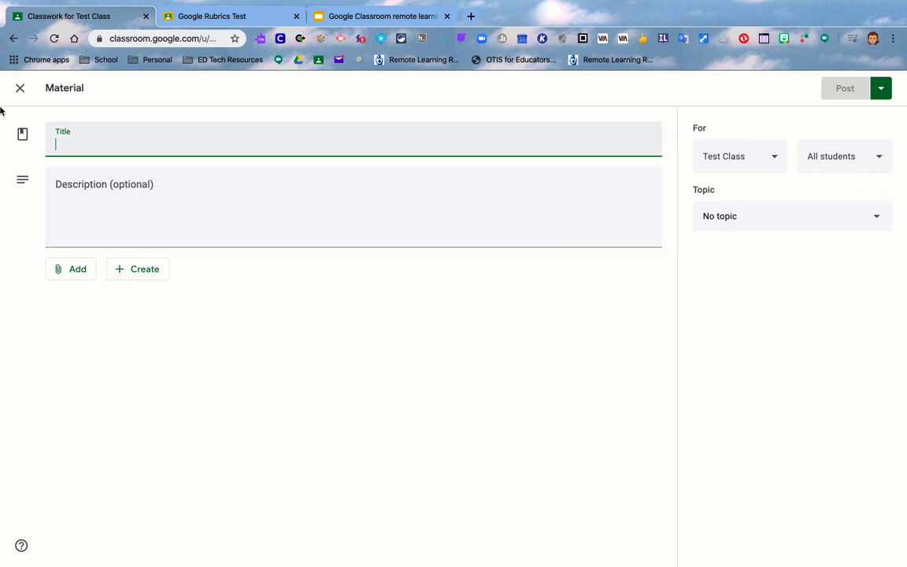
click(20, 92)
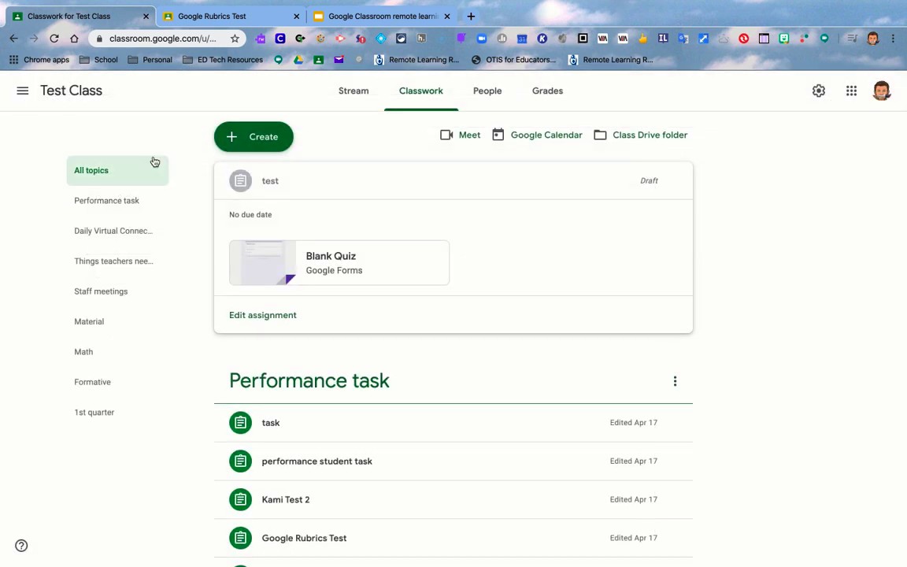
Add a new topic named 'Test' to Test Class's classwork.
click(244, 140)
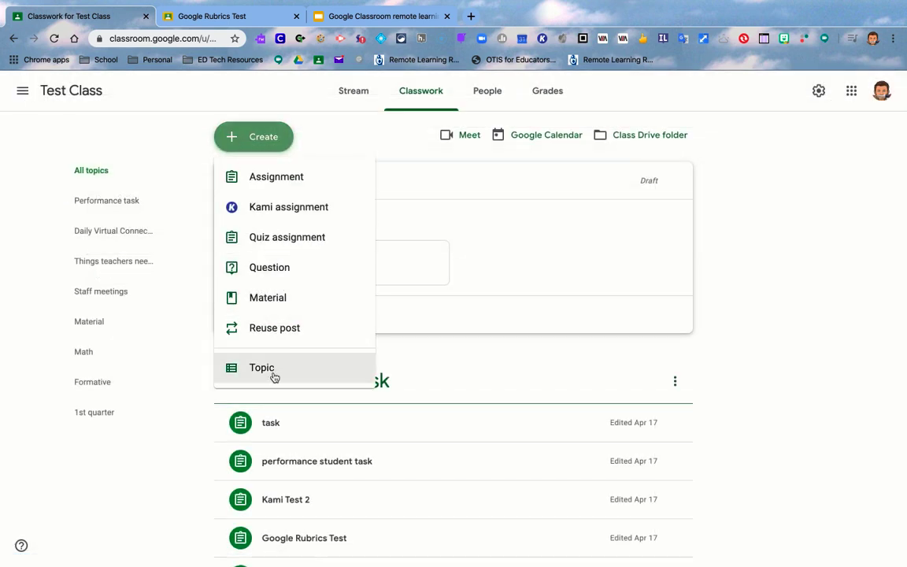
click(338, 377)
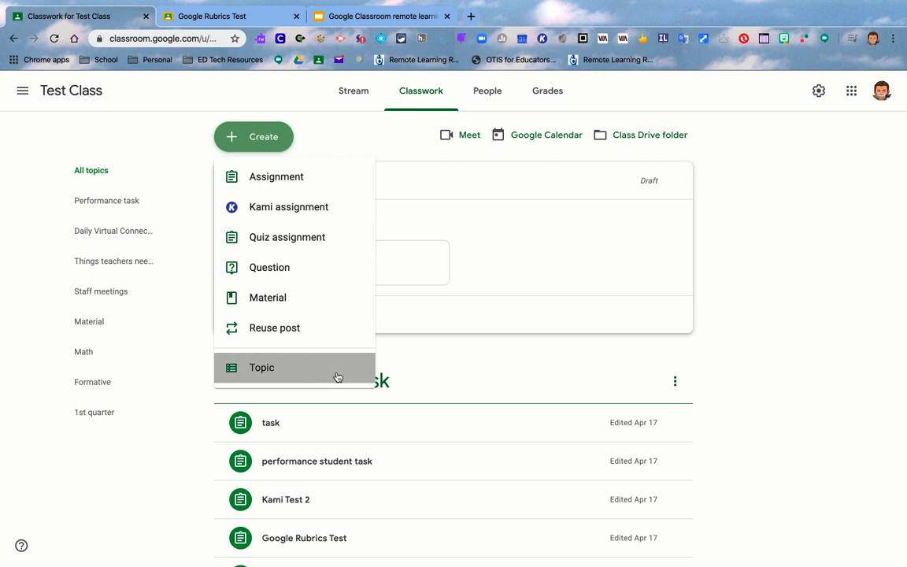
text(Test)
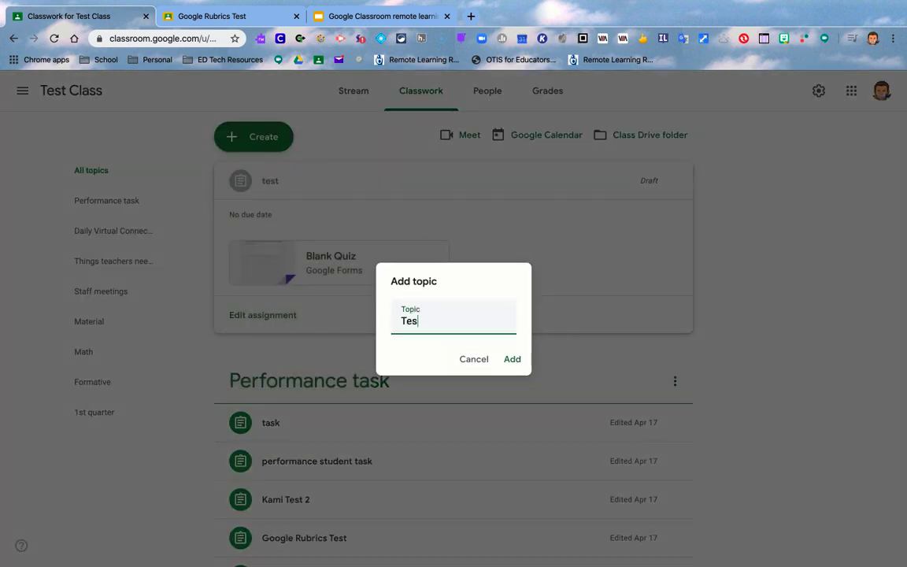
click(513, 362)
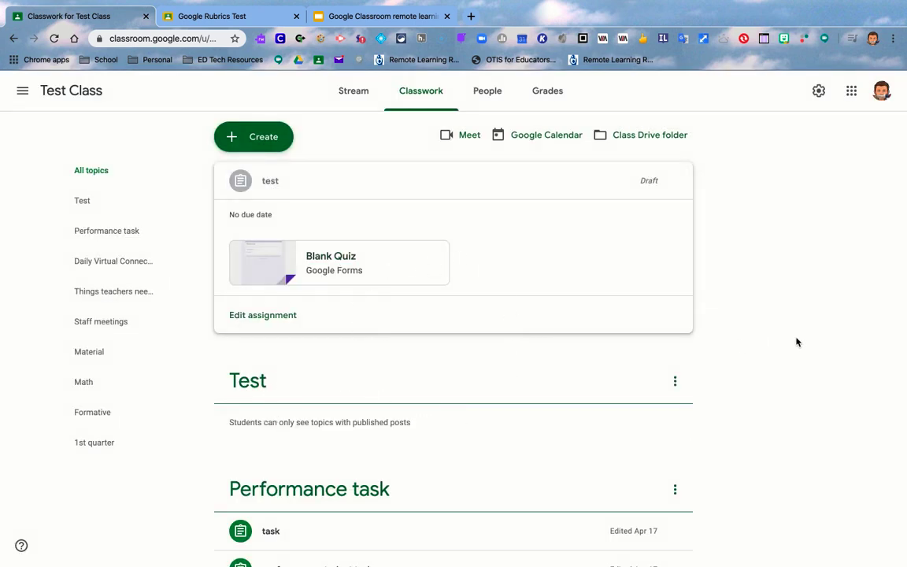
Move the test quiz draft into the Test topic.
scroll(710, 345, down, 2)
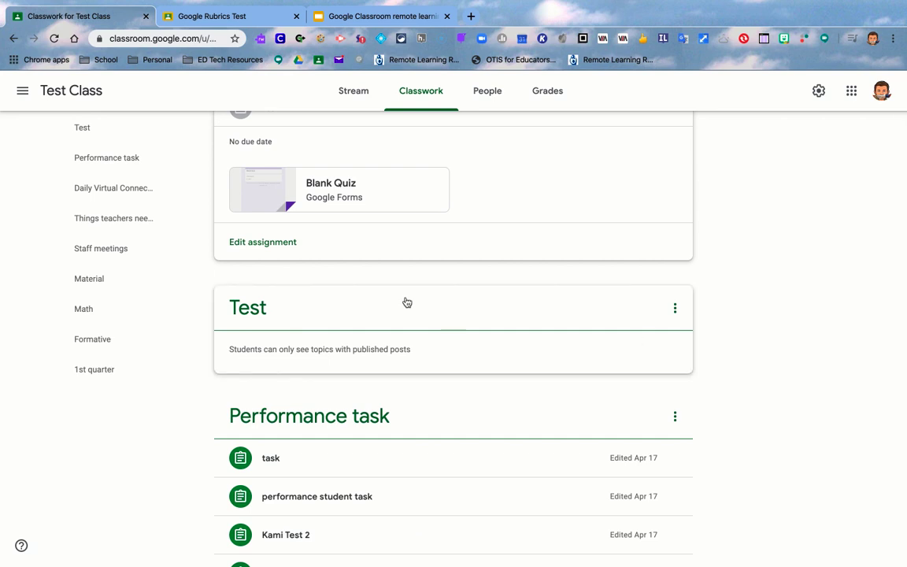
scroll(405, 301, up, 1)
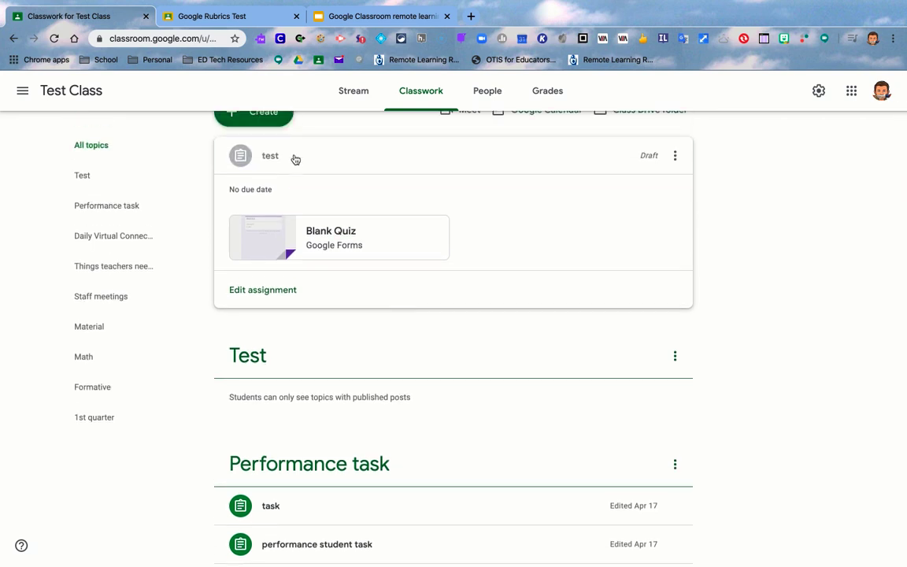
drag(294, 157, 318, 220)
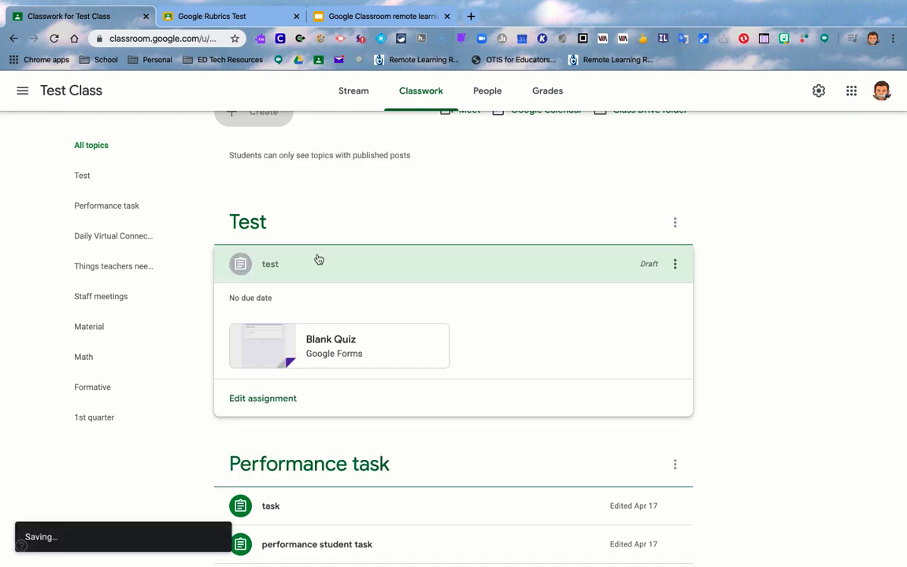
scroll(315, 263, down, 5)
scroll(315, 263, up, 3)
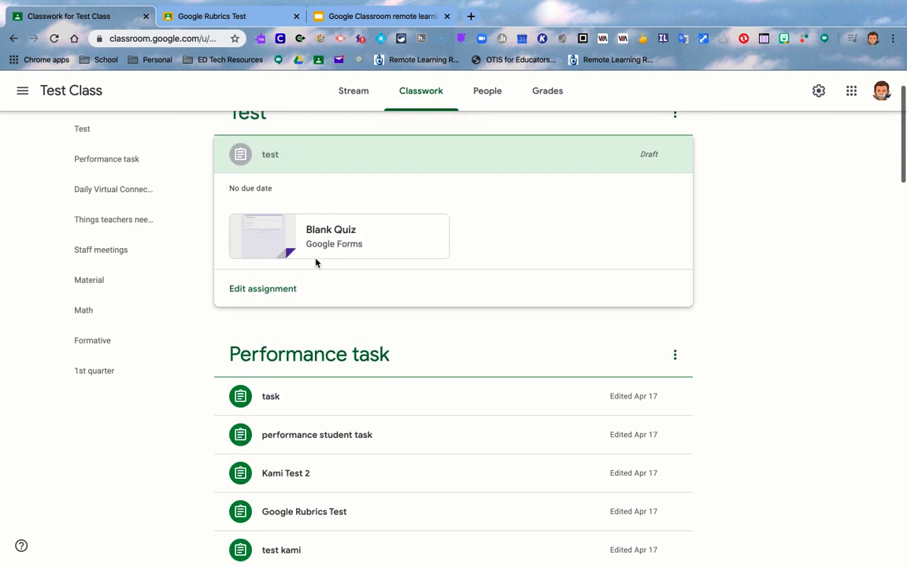
scroll(281, 170, up, 2)
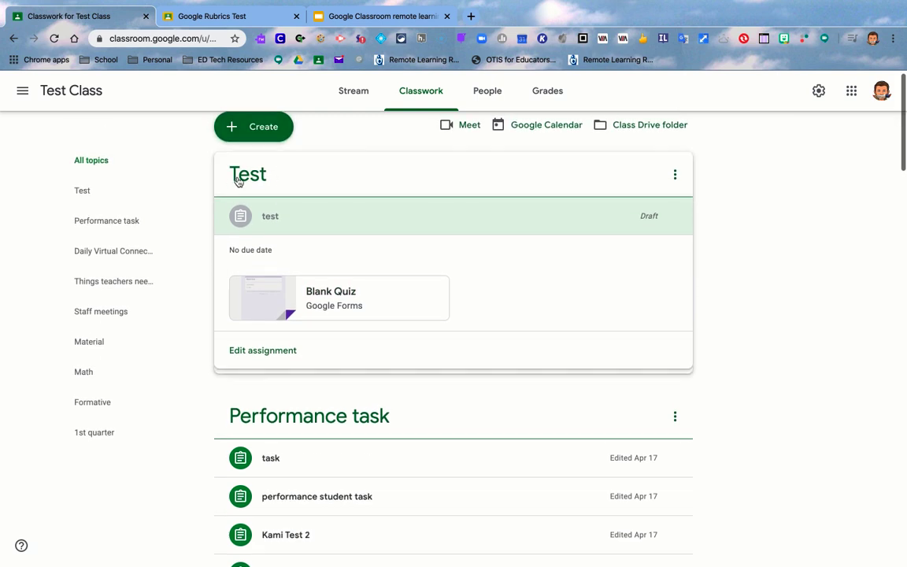
click(255, 131)
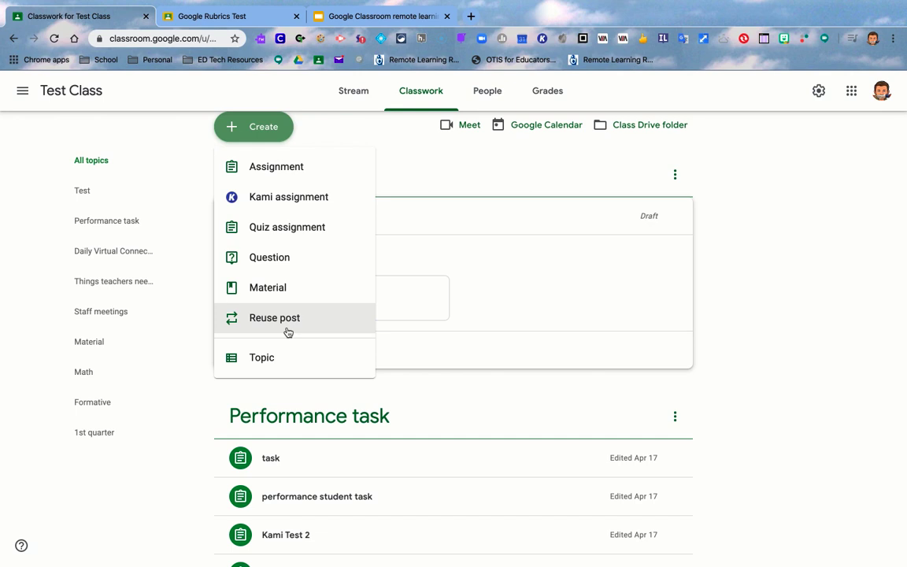
Browse the Reuse post picker's posts and classes, then close it without reusing anything.
click(288, 332)
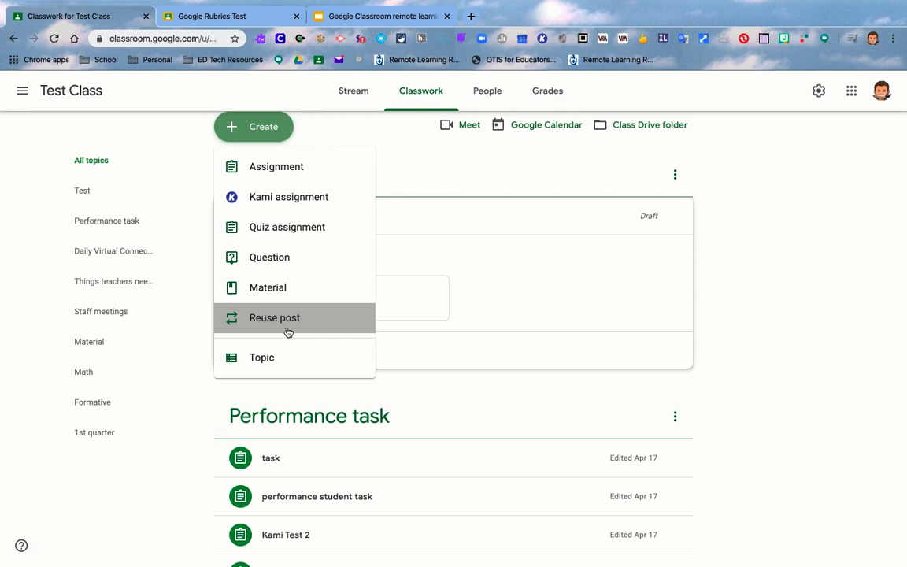
click(279, 318)
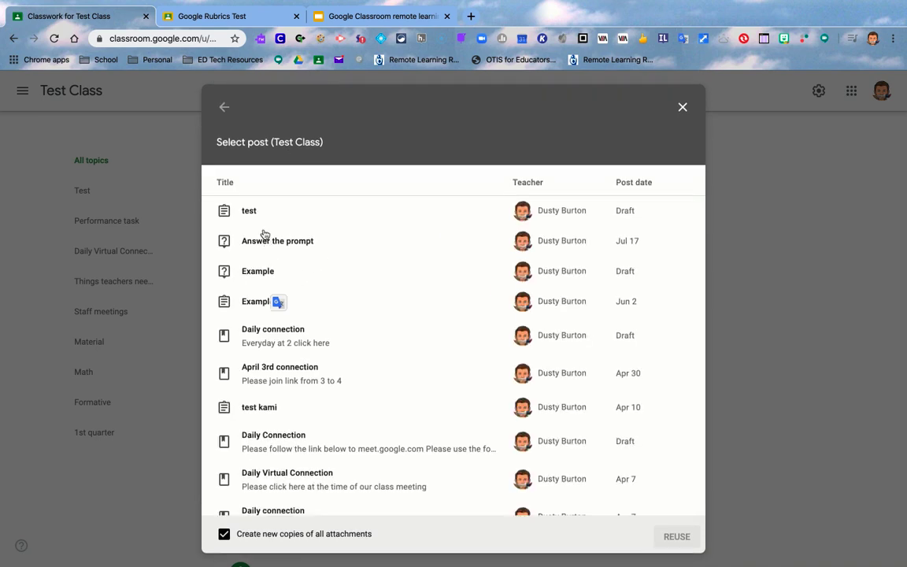
click(224, 106)
scroll(311, 284, down, 1)
scroll(311, 284, down, 15)
scroll(311, 284, down, 15)
scroll(310, 285, down, 10)
scroll(311, 284, down, 6)
scroll(311, 285, down, 3)
scroll(311, 285, up, 10)
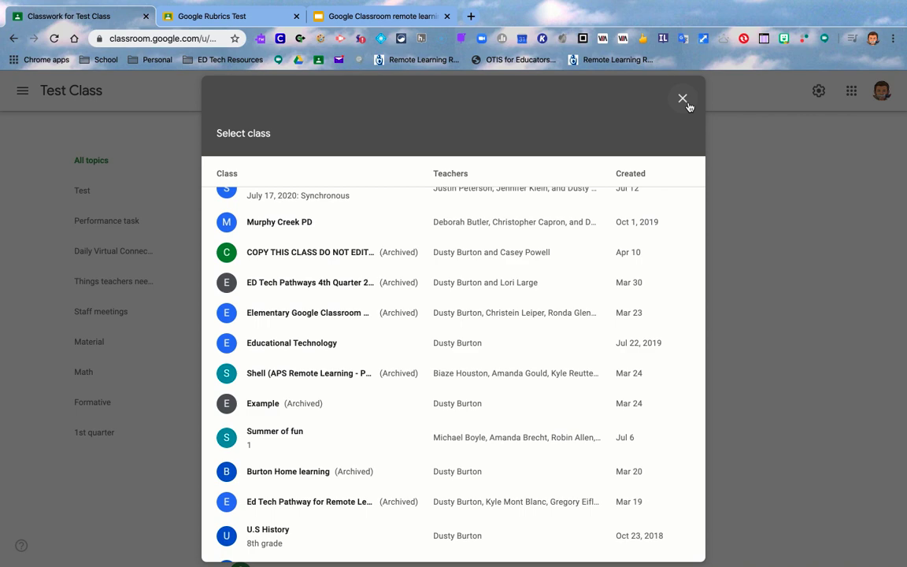
click(683, 99)
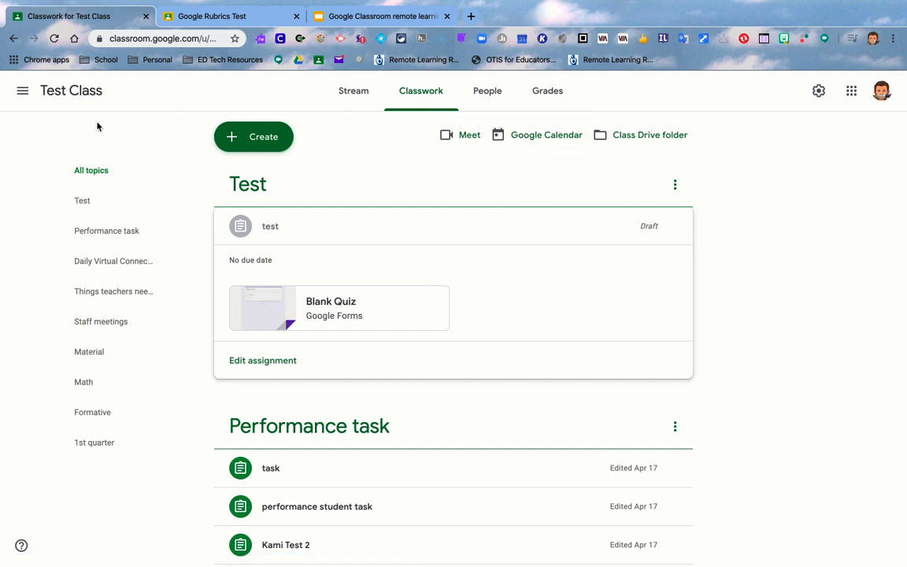
View Google Classroom 101's Copy option on the Classes page without copying, then open Test Class.
click(22, 91)
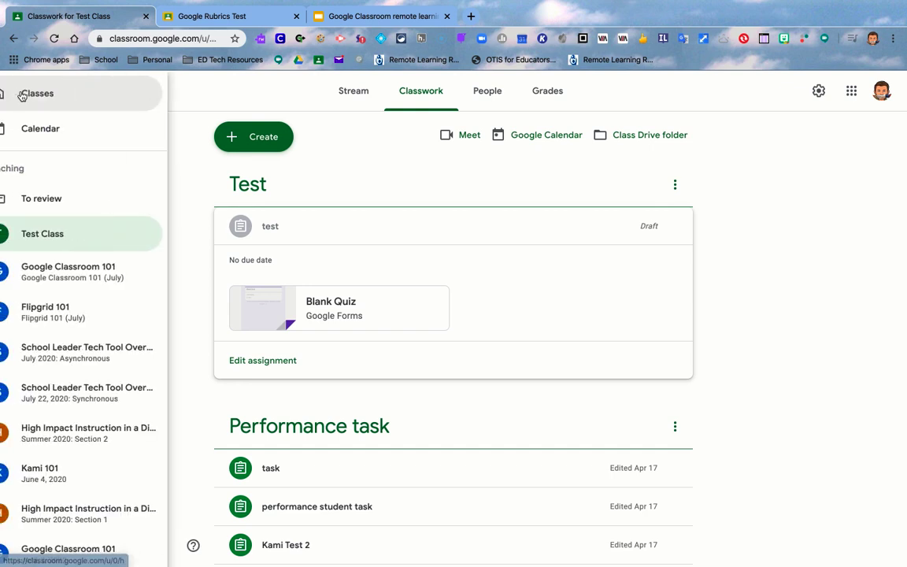
click(54, 97)
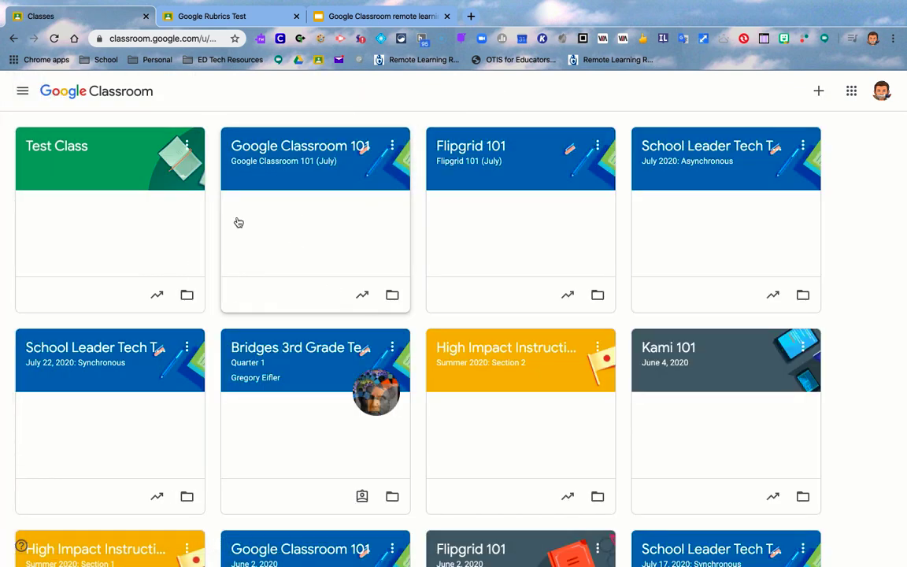
click(393, 146)
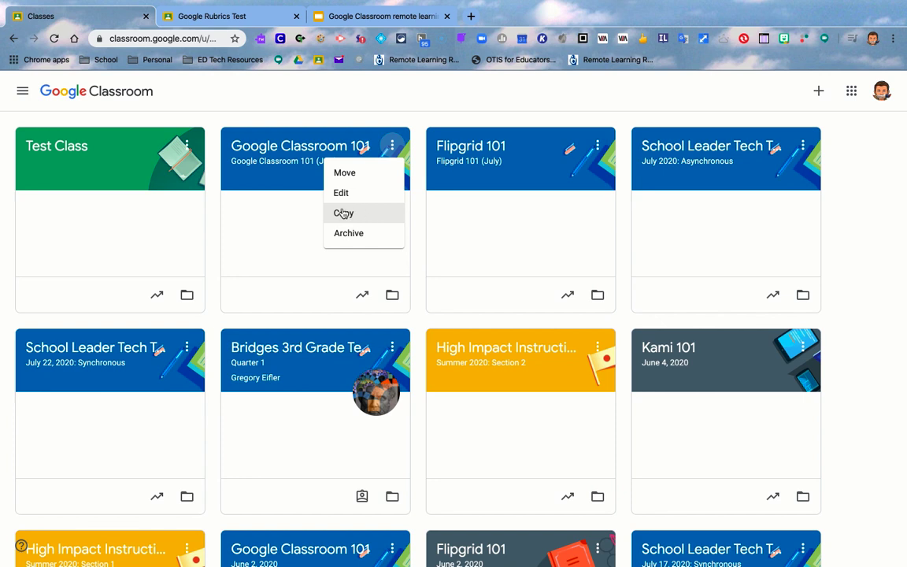
click(292, 94)
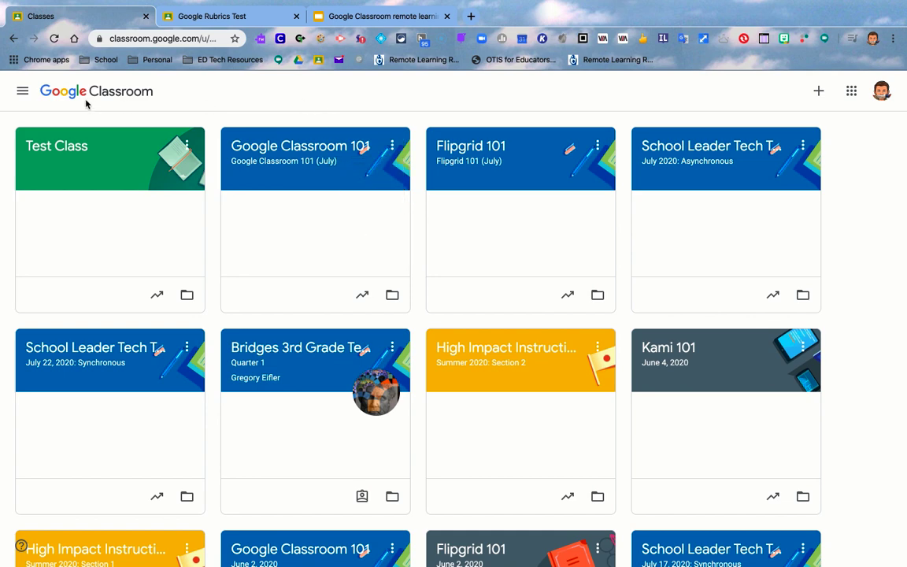
click(22, 92)
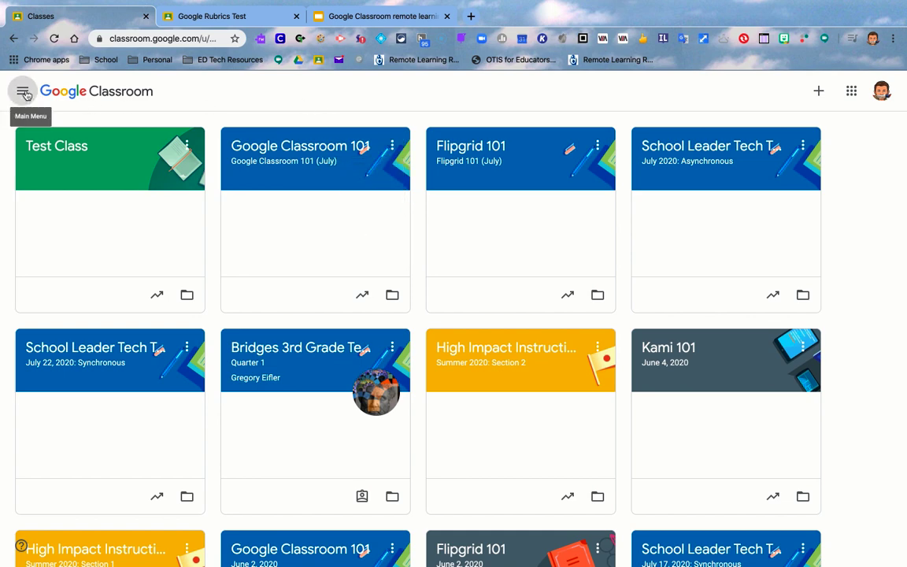
click(297, 103)
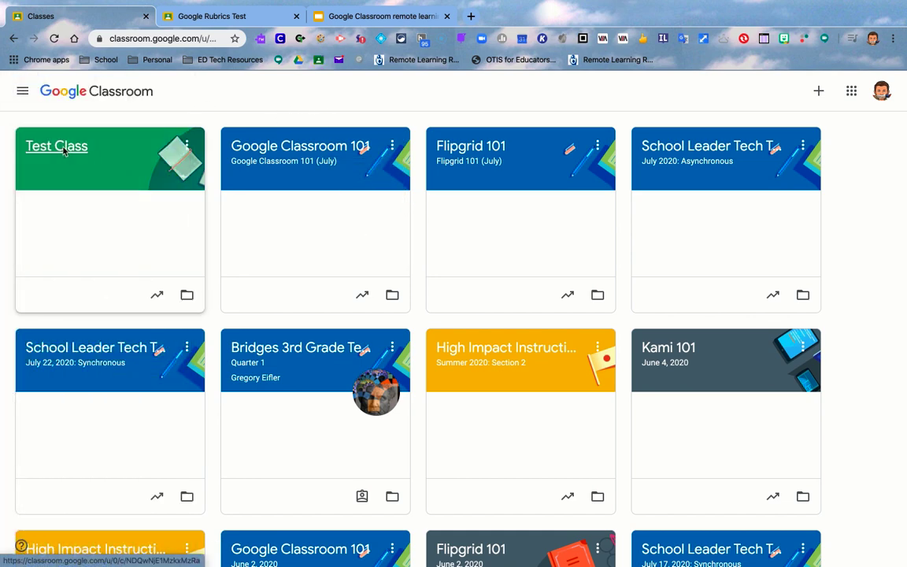
click(102, 170)
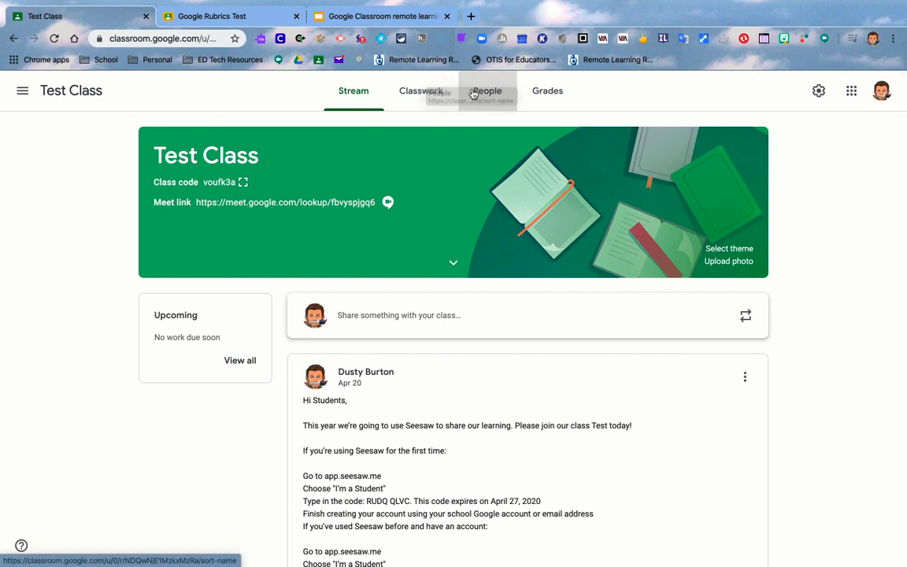
On the People tab, search for and select a colleague as co-teacher, then cancel the invitation.
click(476, 94)
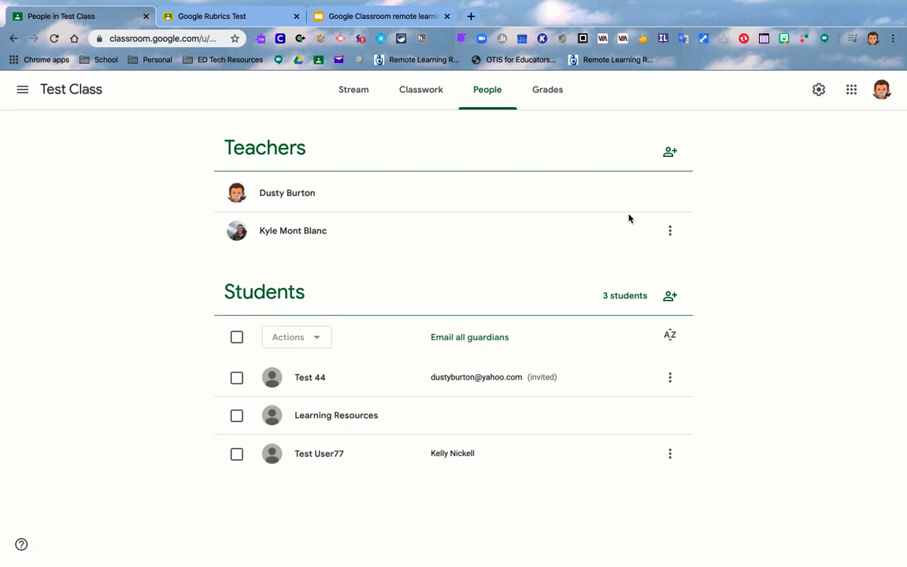
click(668, 158)
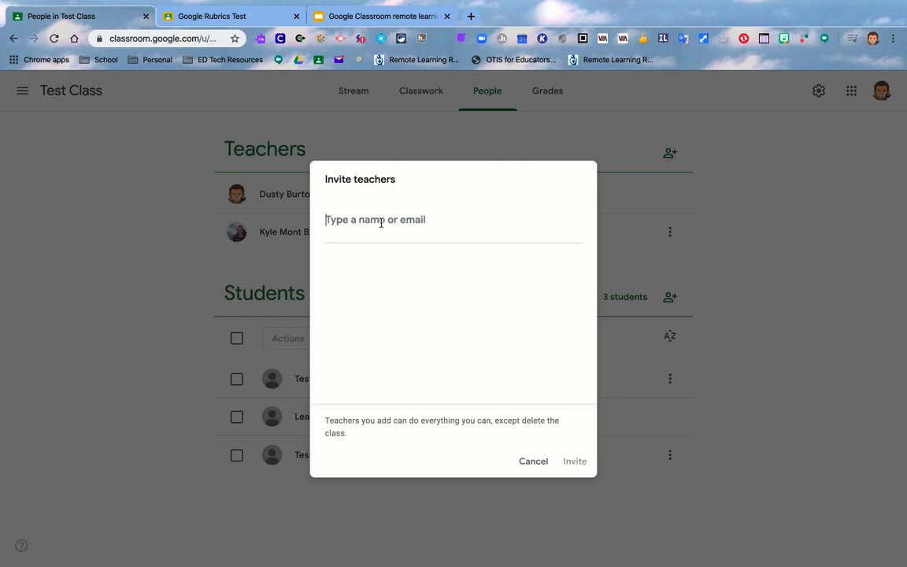
text(greg)
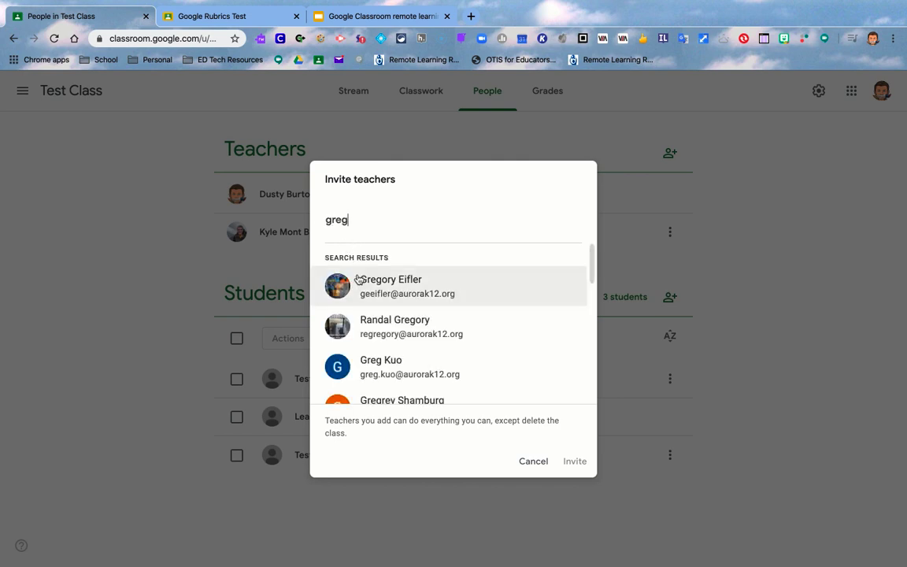
click(358, 279)
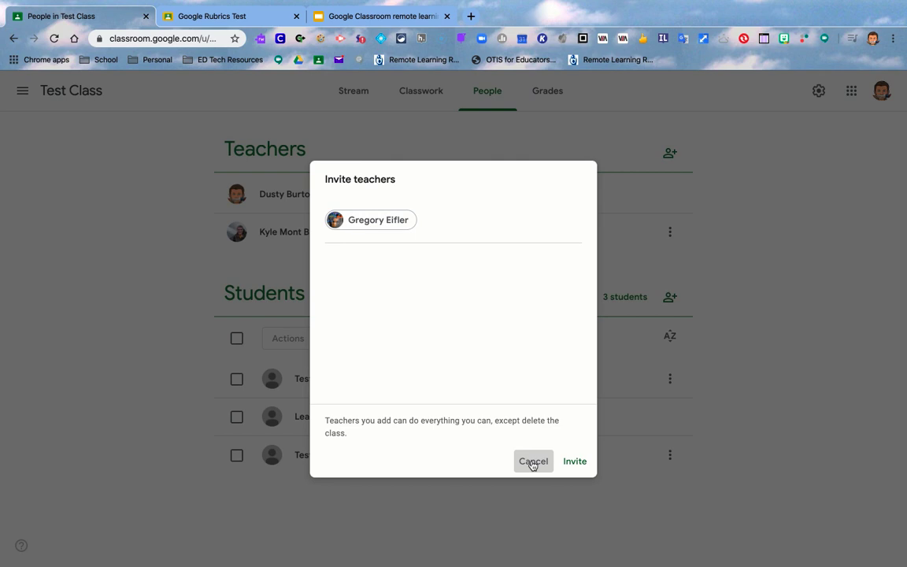
click(532, 463)
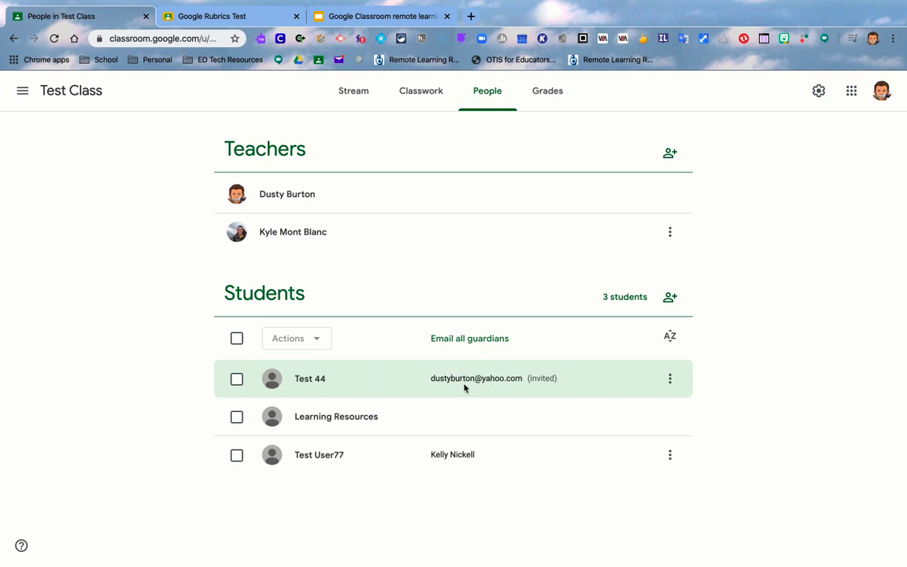
Open the student's work page and draft an email including their work summary, then cancel it.
click(325, 383)
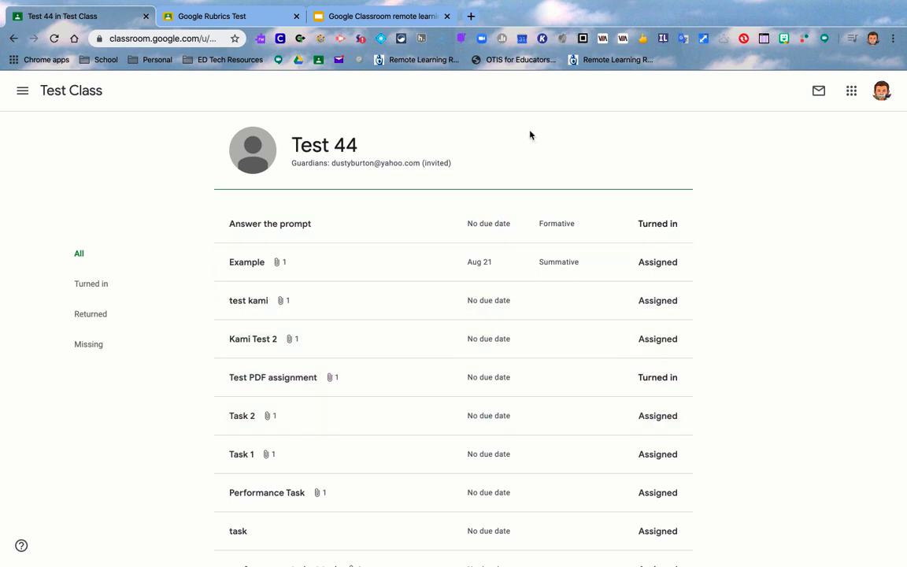
click(818, 91)
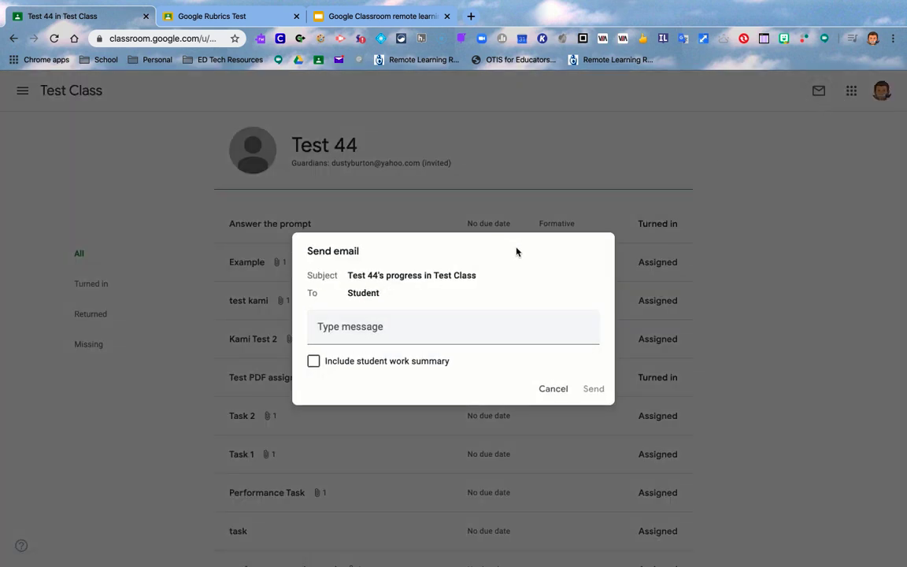
click(446, 168)
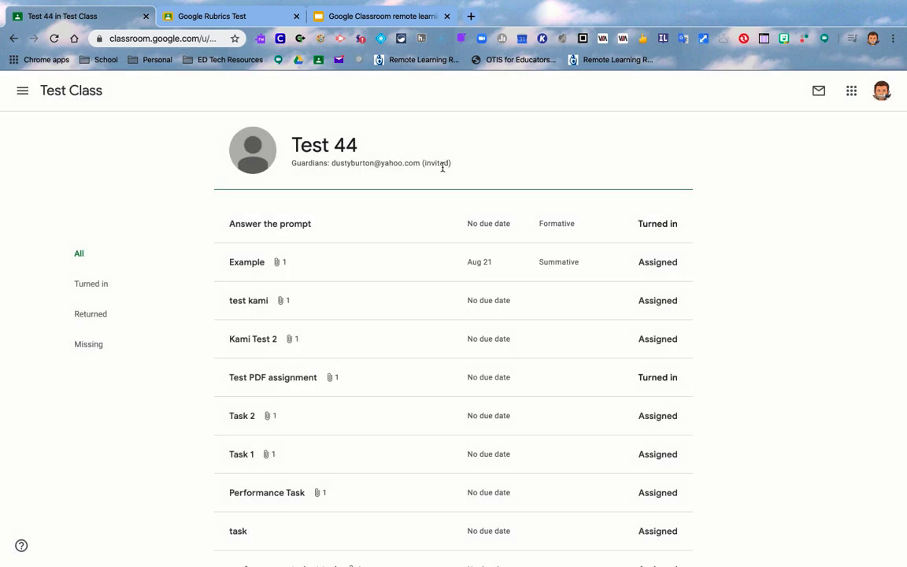
drag(449, 164, 421, 163)
click(820, 92)
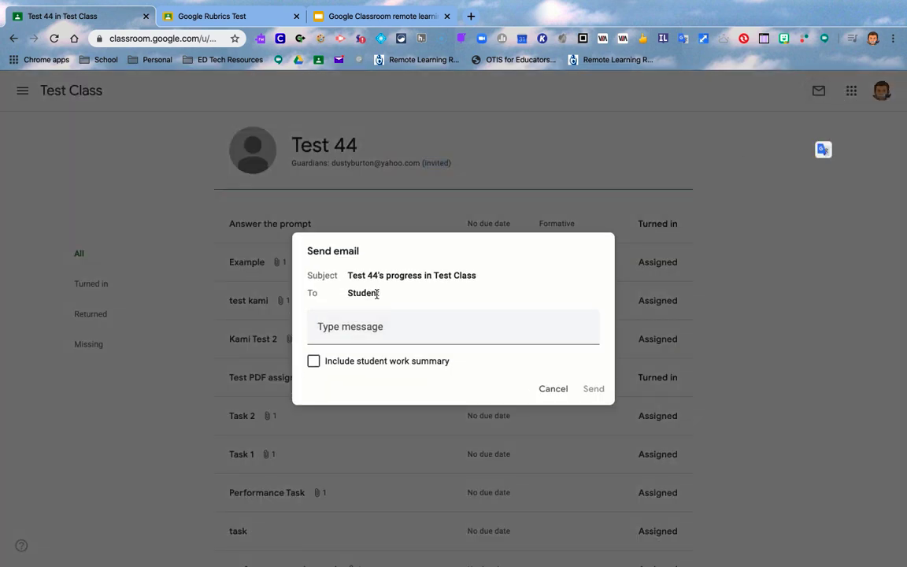
click(315, 362)
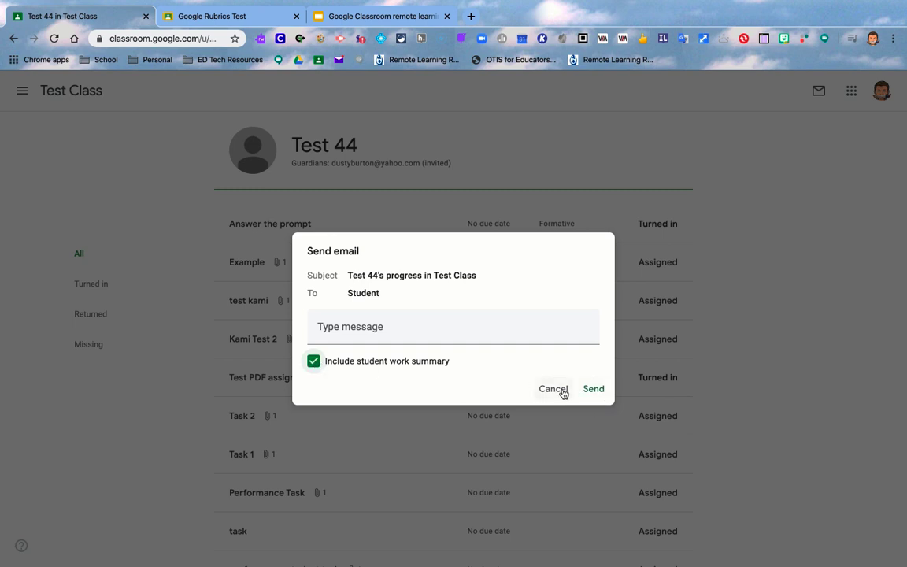
click(553, 389)
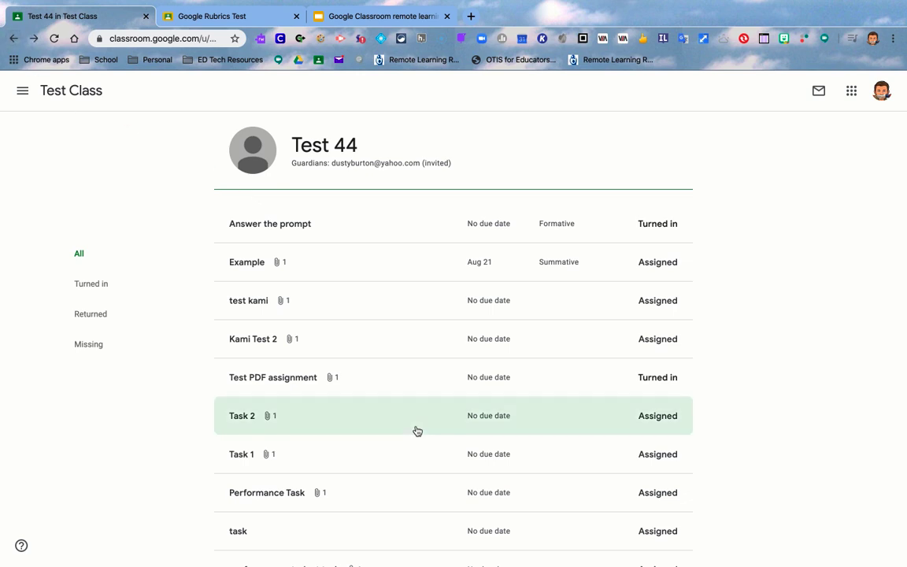
Open a student's Invite guardians dialog from the People roster and cancel it without inviting.
click(15, 43)
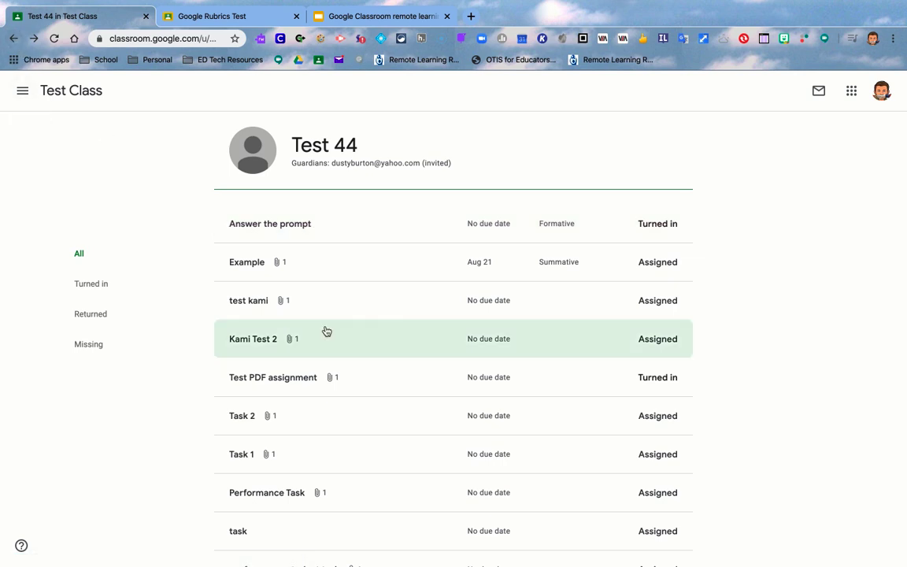
click(71, 89)
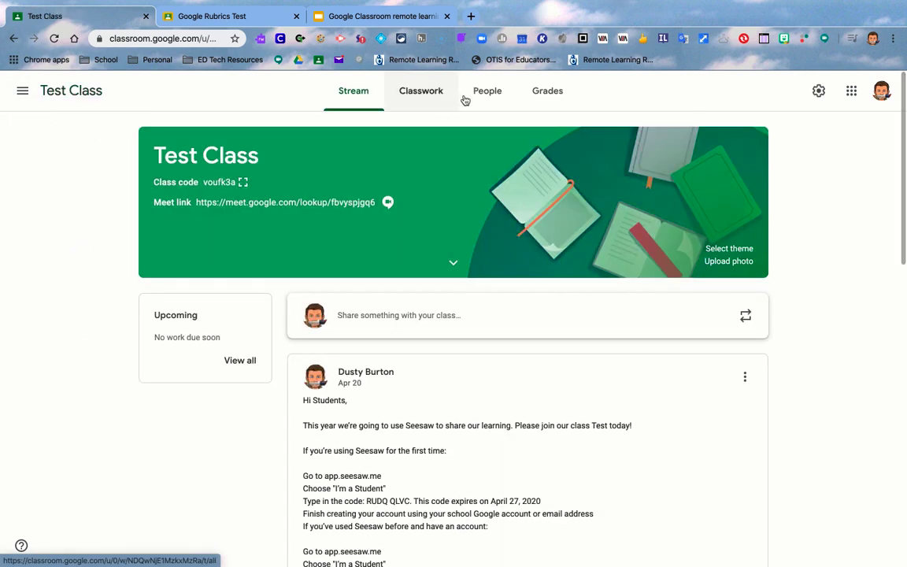
click(488, 93)
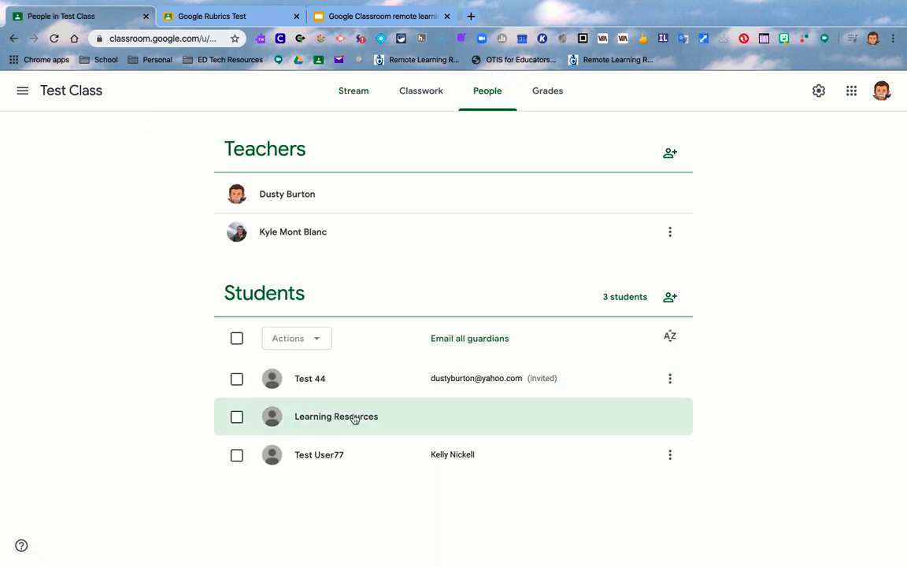
click(671, 460)
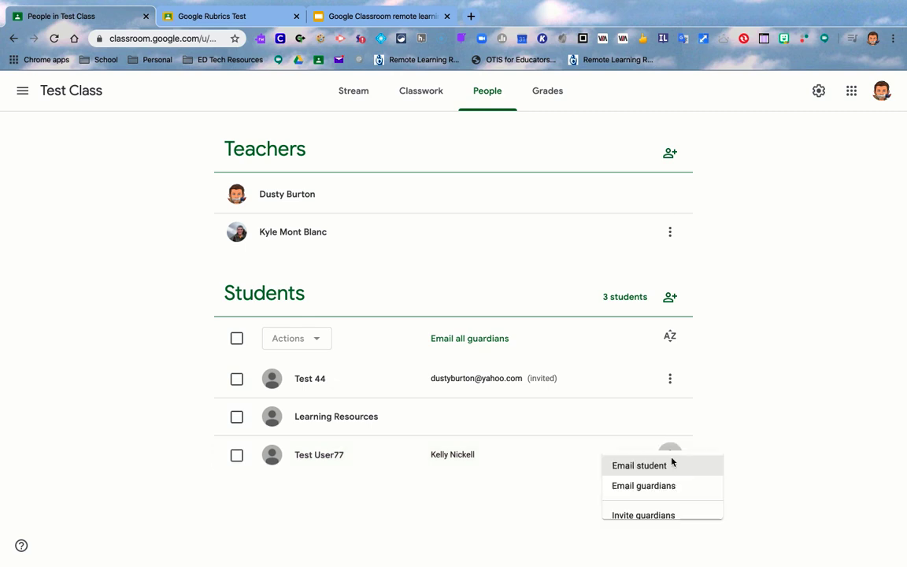
click(618, 523)
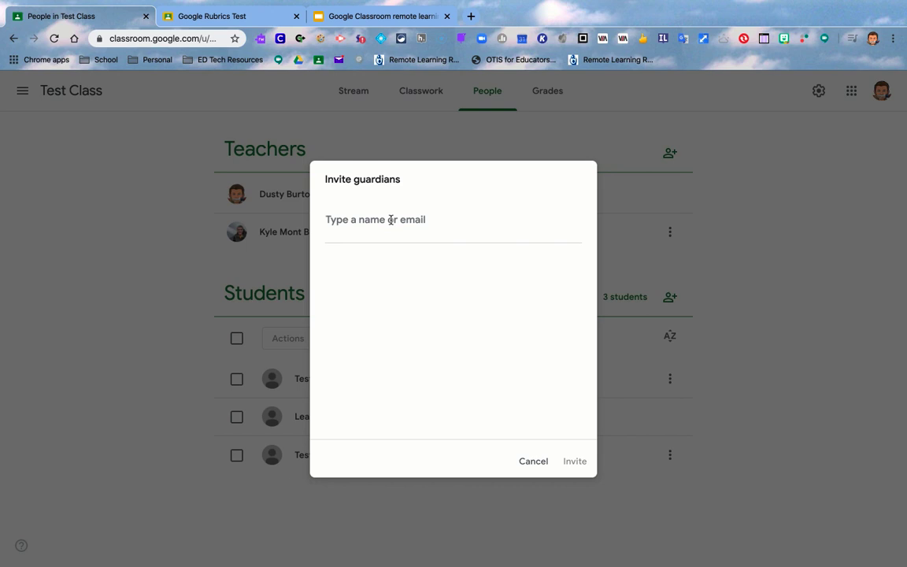
click(527, 463)
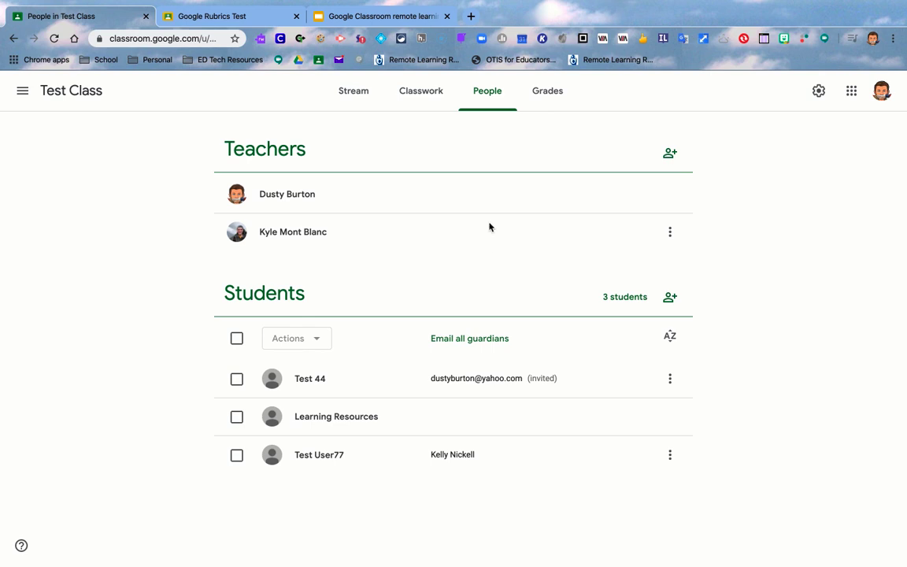
click(408, 92)
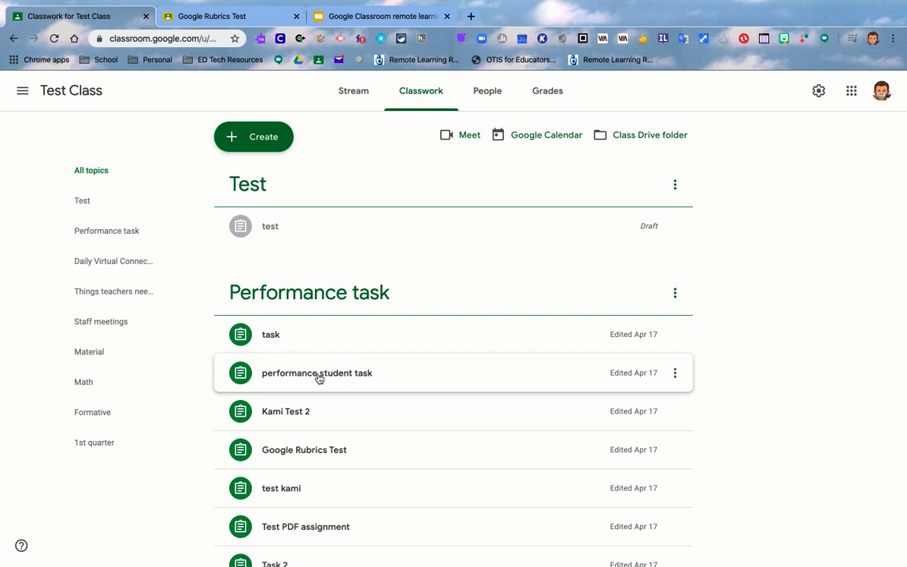
Open the performance student task's student work and export all its grades to a new Google Sheet.
click(319, 378)
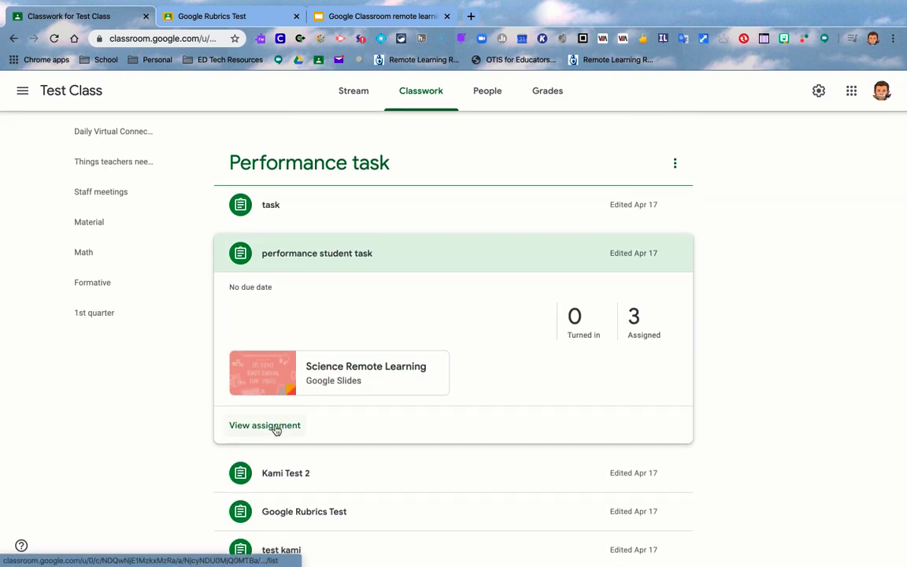
click(276, 429)
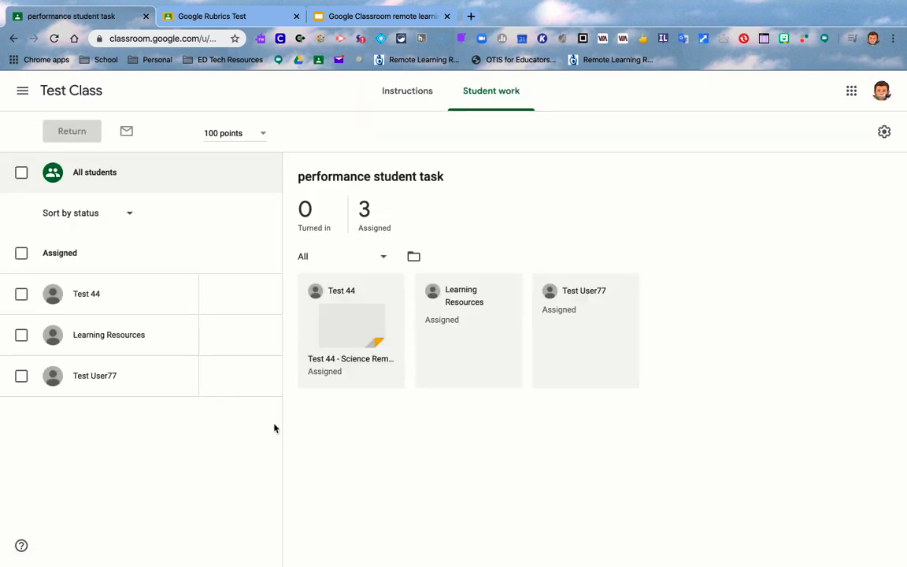
click(245, 294)
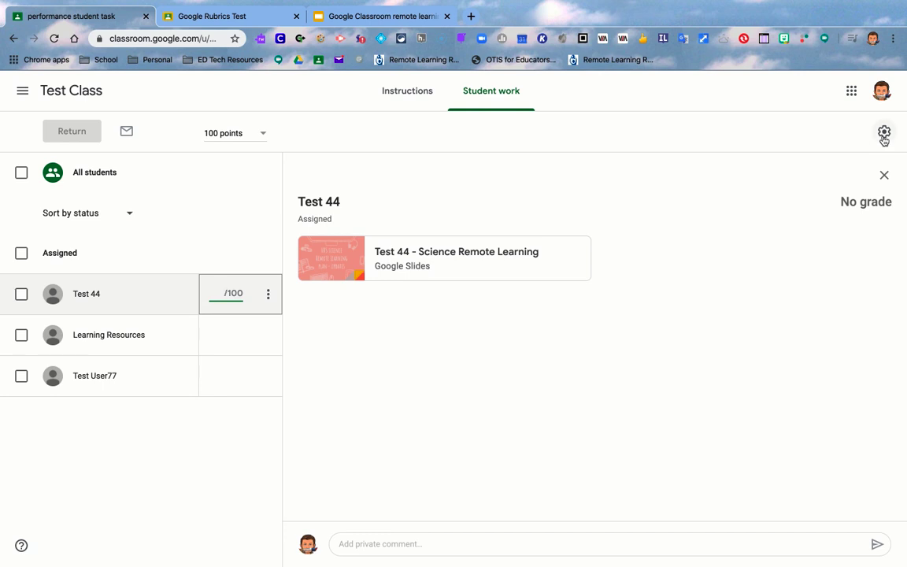
click(883, 136)
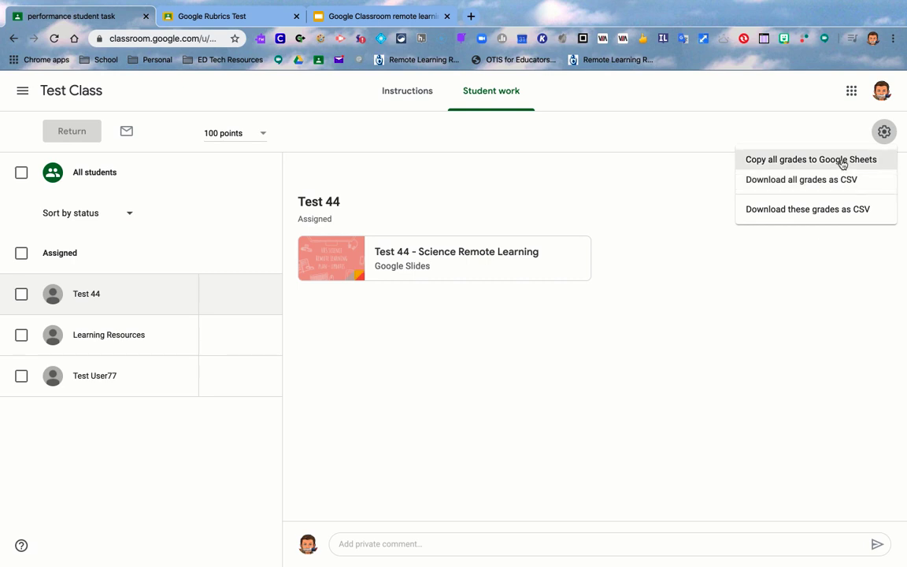
click(842, 163)
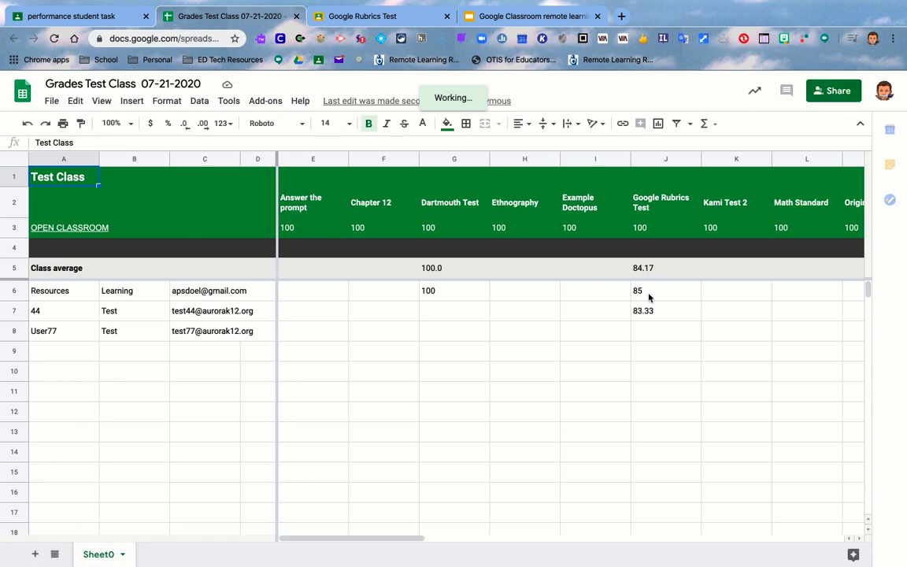
Check the exported grades (85 in J6, blank H6, 100 in G6), then return to Classroom.
click(649, 296)
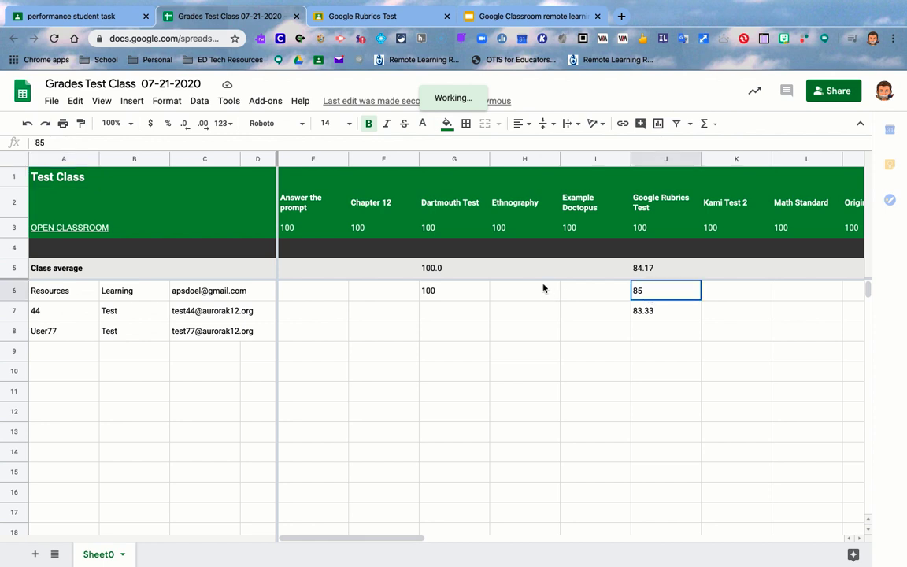
click(493, 299)
click(376, 300)
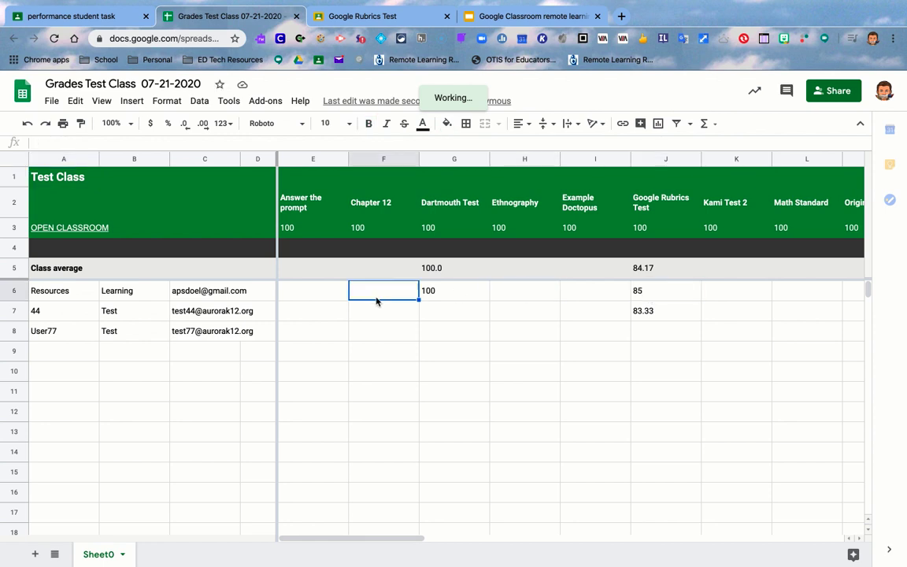
click(445, 298)
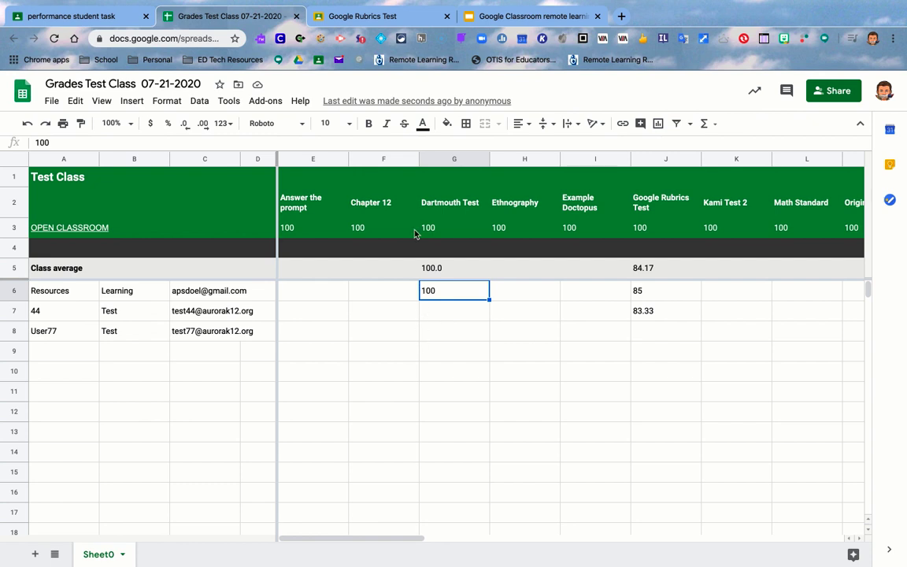
click(118, 19)
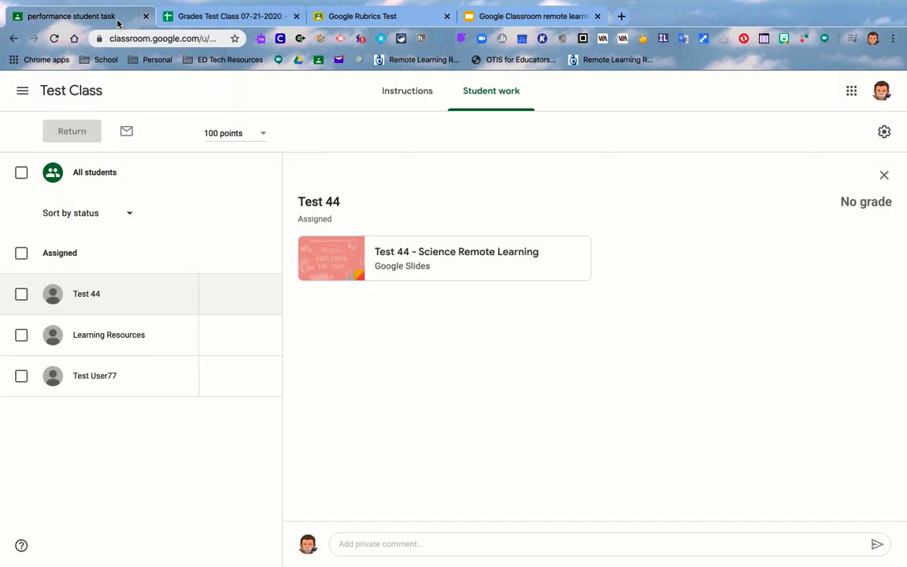
Enter a grade of 90 for Learning Resources on Kami Test 2 in the Test Class gradebook.
click(68, 94)
click(562, 94)
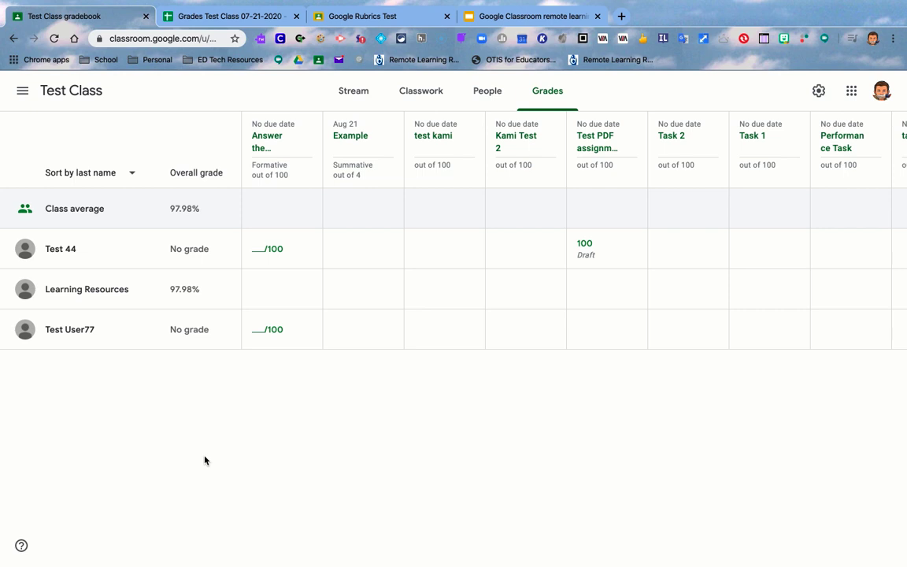
click(504, 288)
text(90)
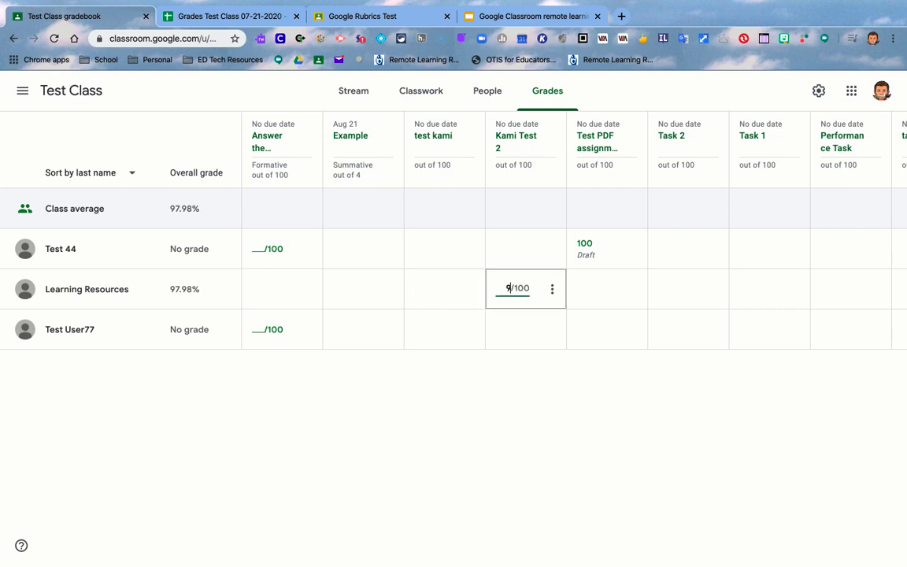
click(651, 544)
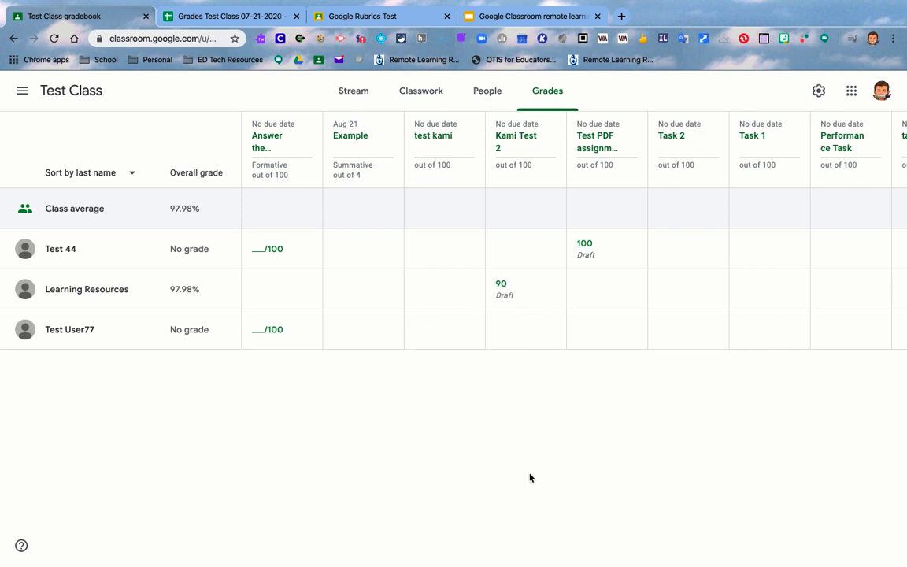
scroll(500, 336, right, 5)
scroll(500, 336, right, 7)
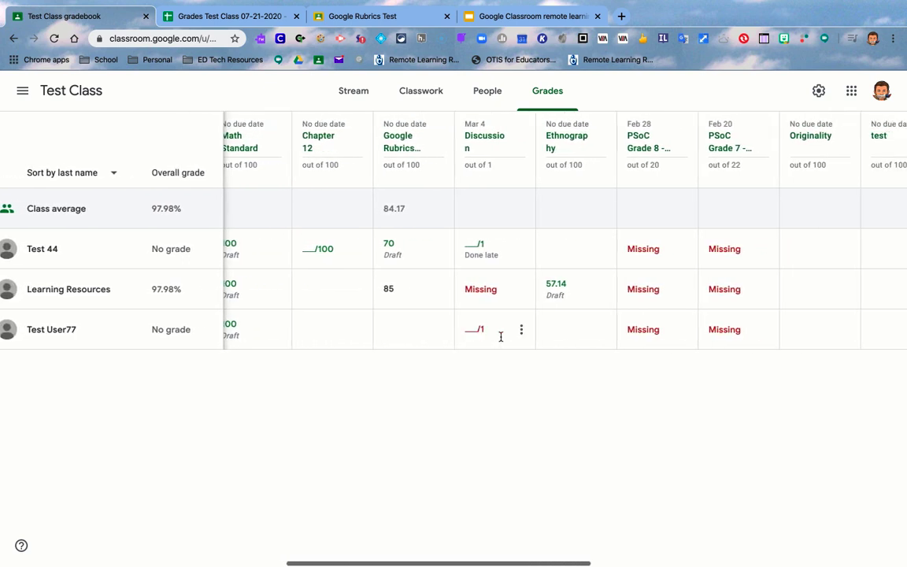
scroll(499, 336, right, 6)
scroll(500, 337, left, 12)
scroll(500, 336, left, 1)
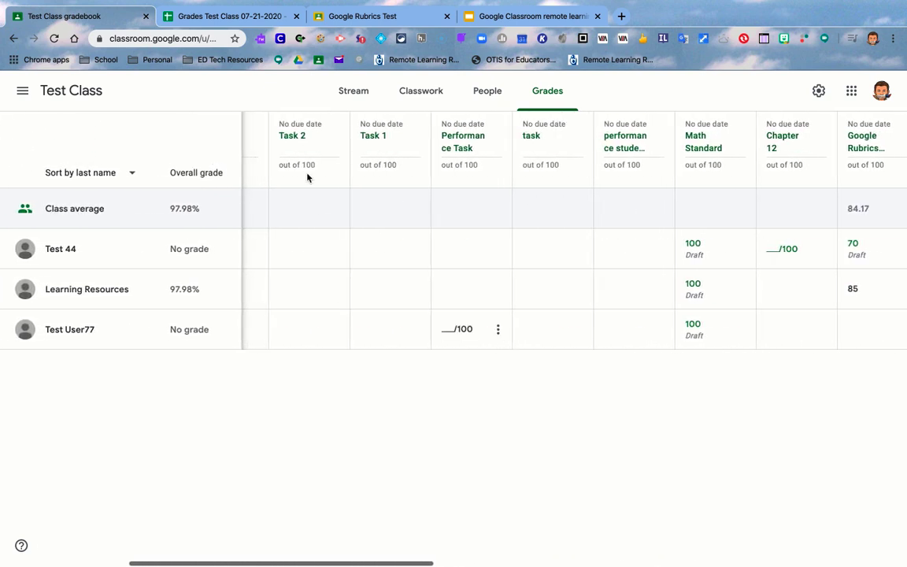
click(77, 94)
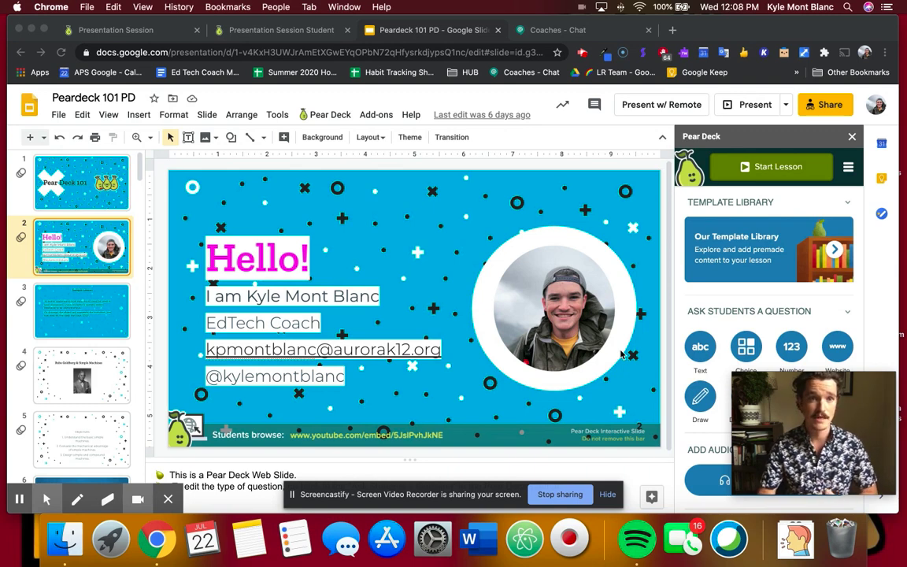
Display slide 1, the Pear Deck 101 title slide, of the Peardeck 101 PD deck.
click(46, 155)
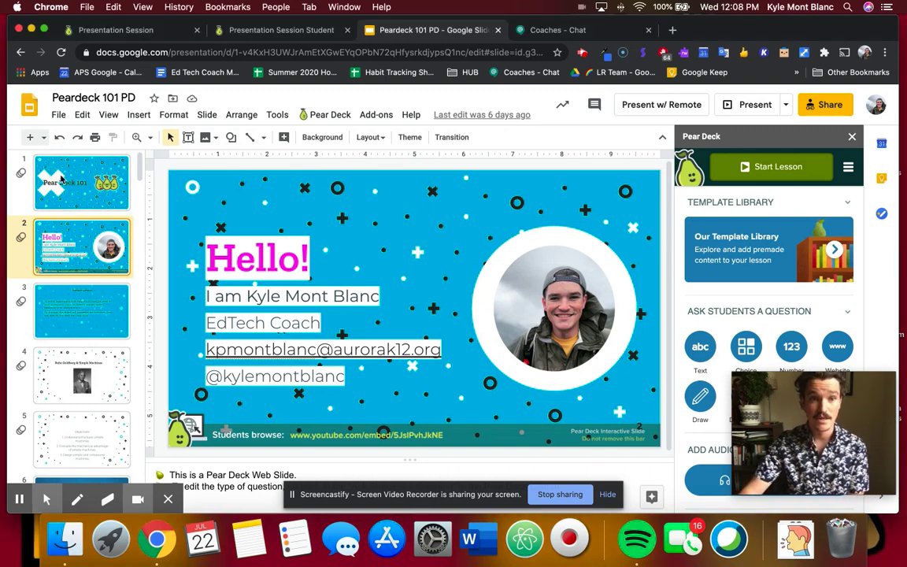
click(61, 180)
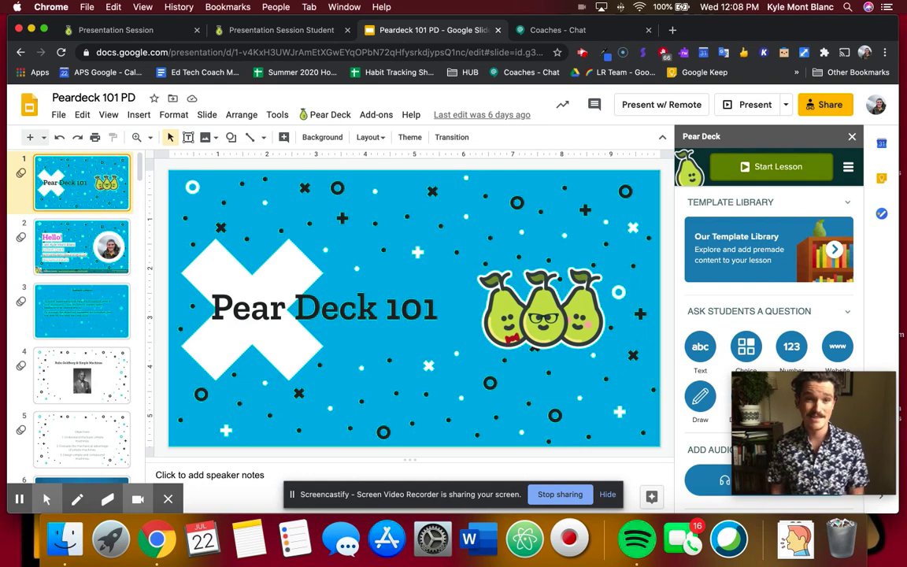
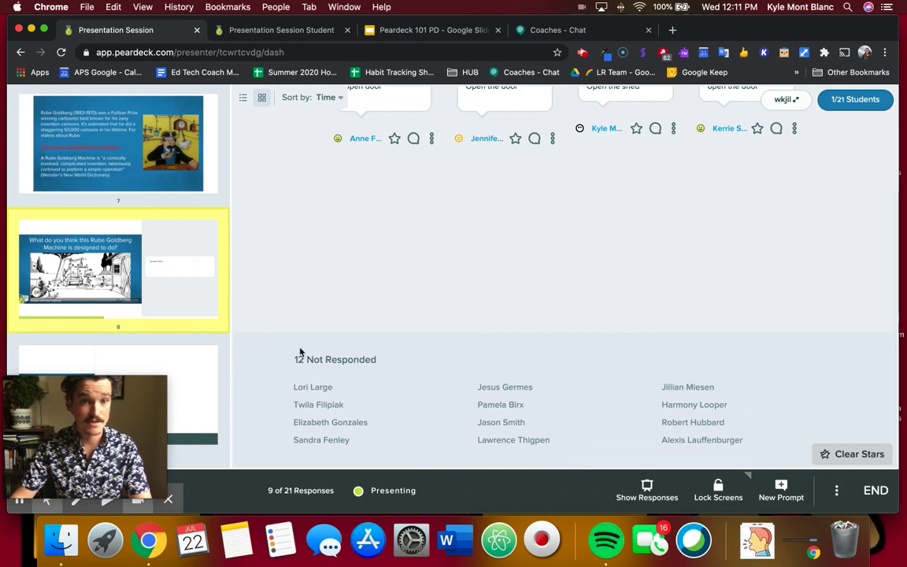
Scroll the response grid up to show all nine answers, three starred 'Open the door'.
scroll(358, 356, up, 1)
scroll(393, 276, up, 5)
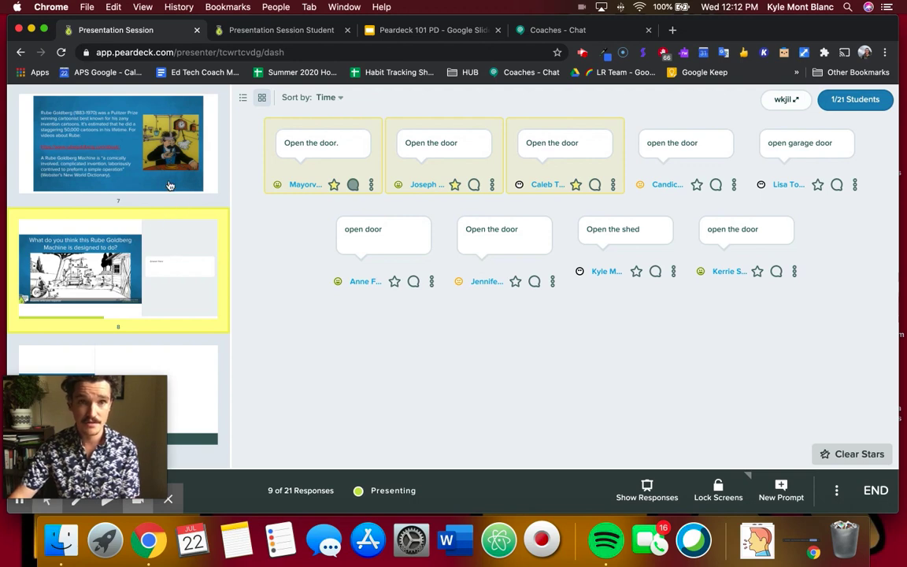
Compare slide 8 in the student and teacher views, then show the nine responses to the class.
click(236, 31)
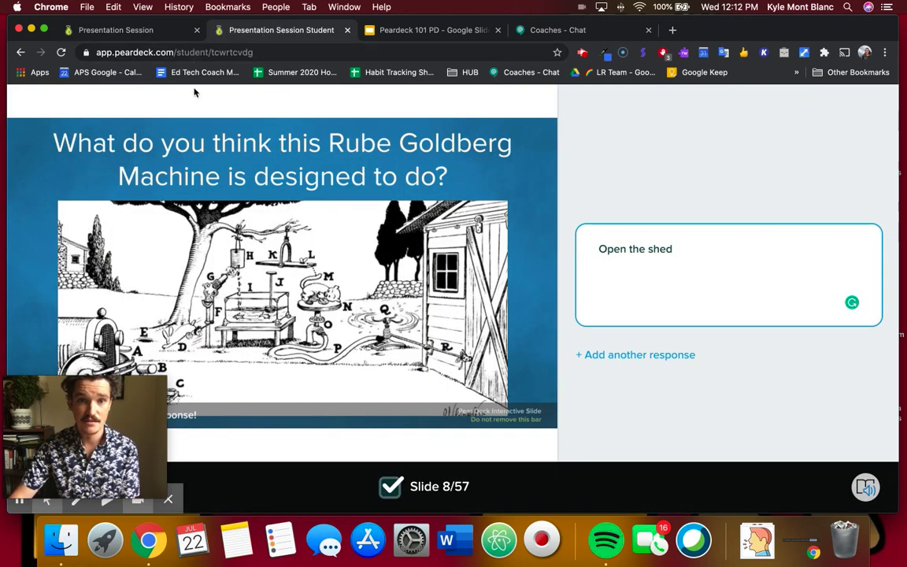
click(154, 31)
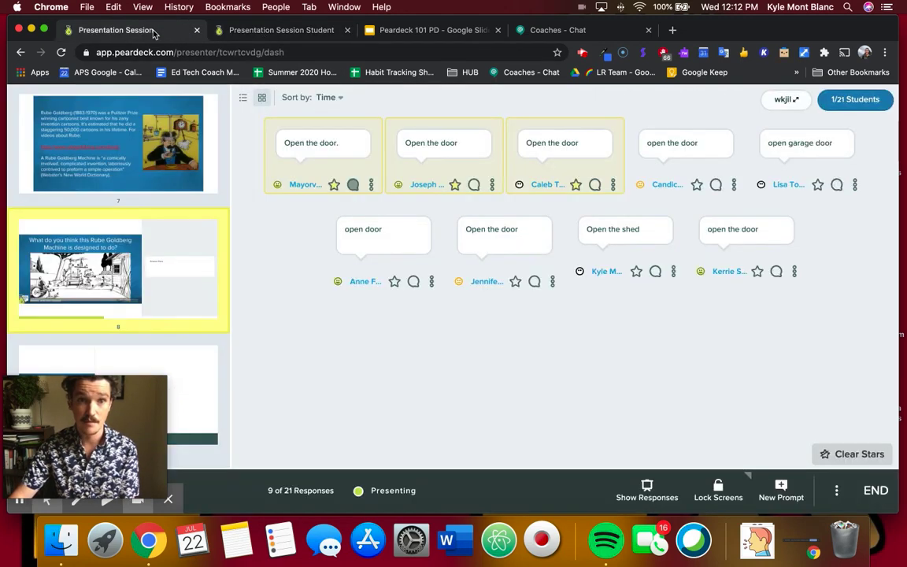
click(267, 31)
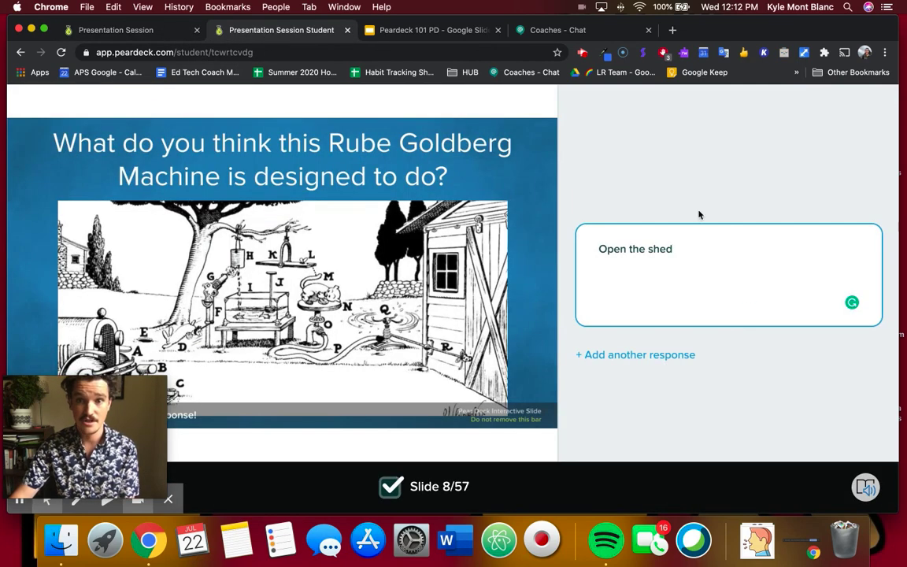
click(102, 30)
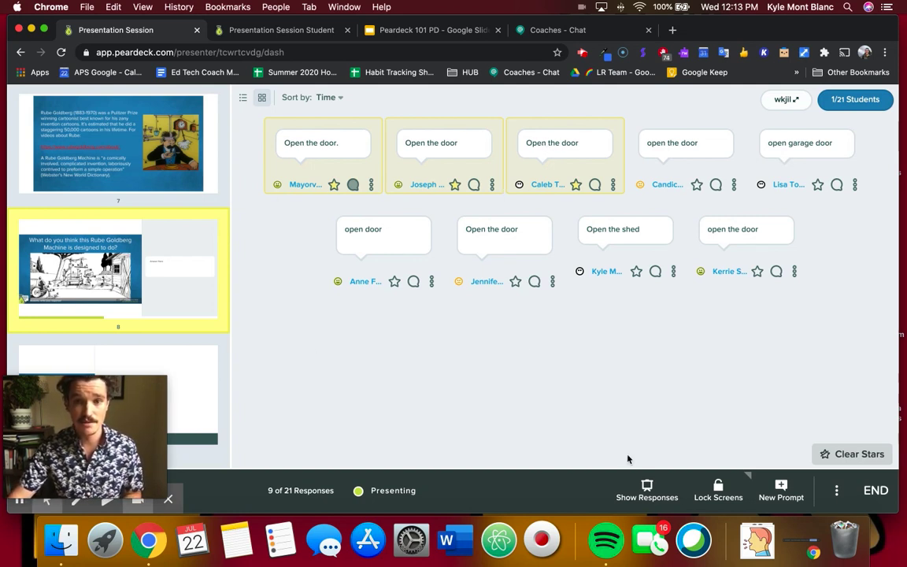
click(652, 496)
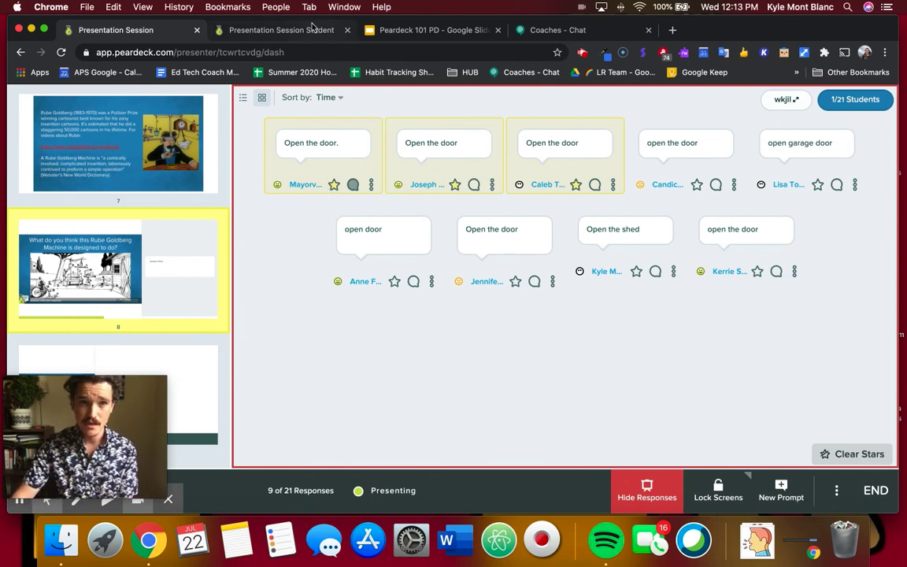
Scroll the slide thumbnail panel down until slides 9 and 10 are visible.
scroll(215, 218, down, 5)
scroll(215, 219, down, 2)
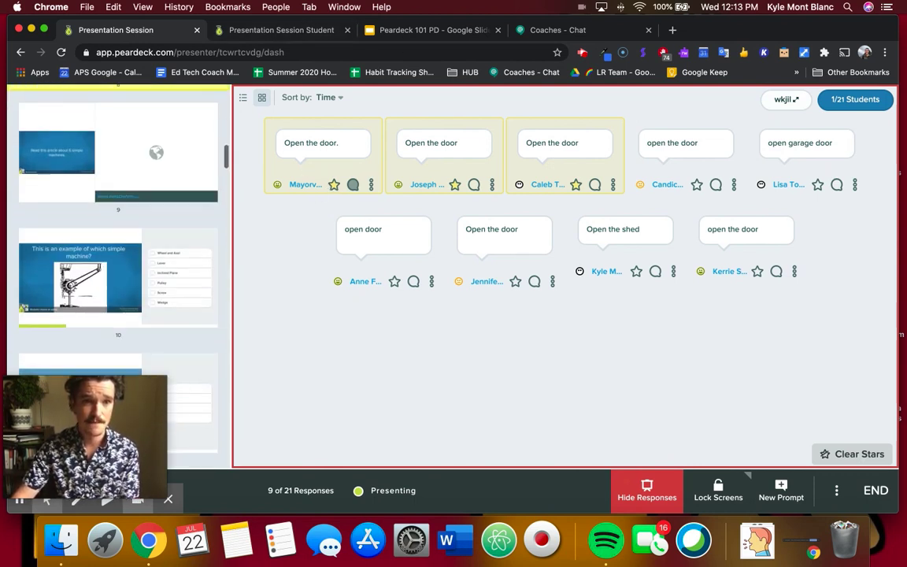
scroll(119, 237, up, 1)
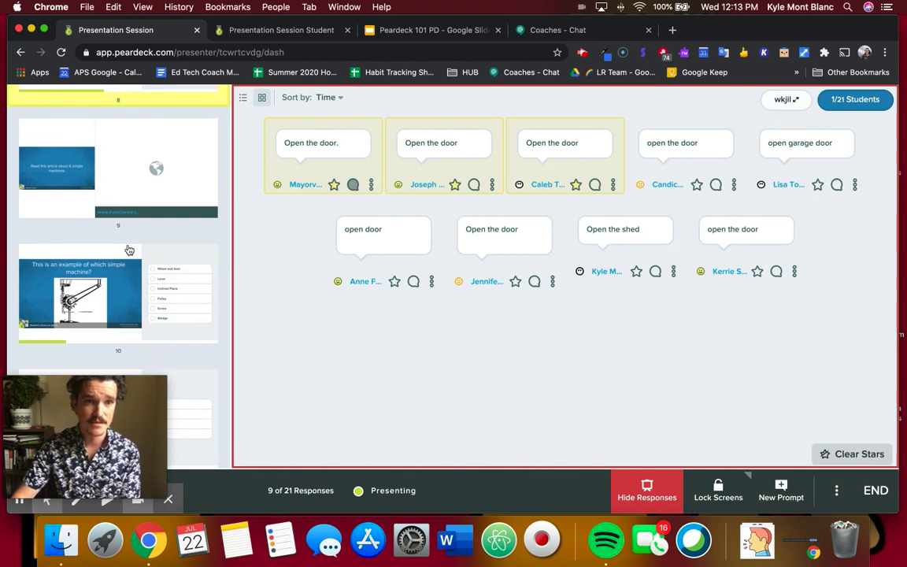
Advance to slide 9 and browse the '6 Simple Machines: Making Work Easier' article as a student.
click(71, 167)
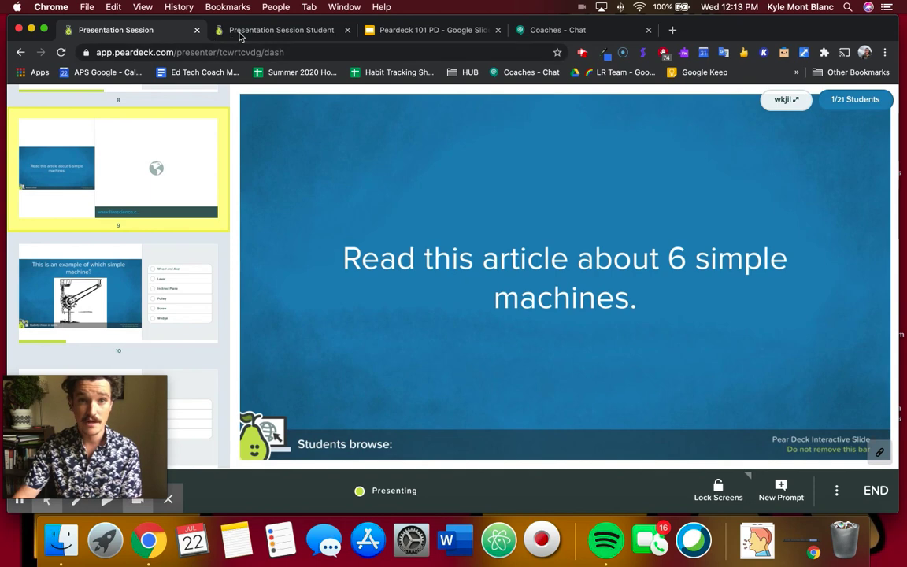
click(270, 38)
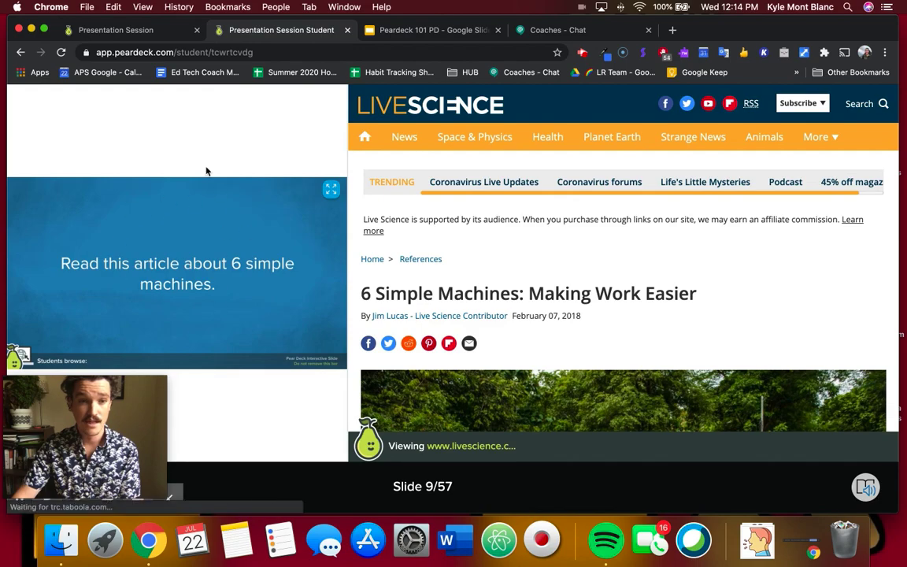
scroll(516, 234, down, 15)
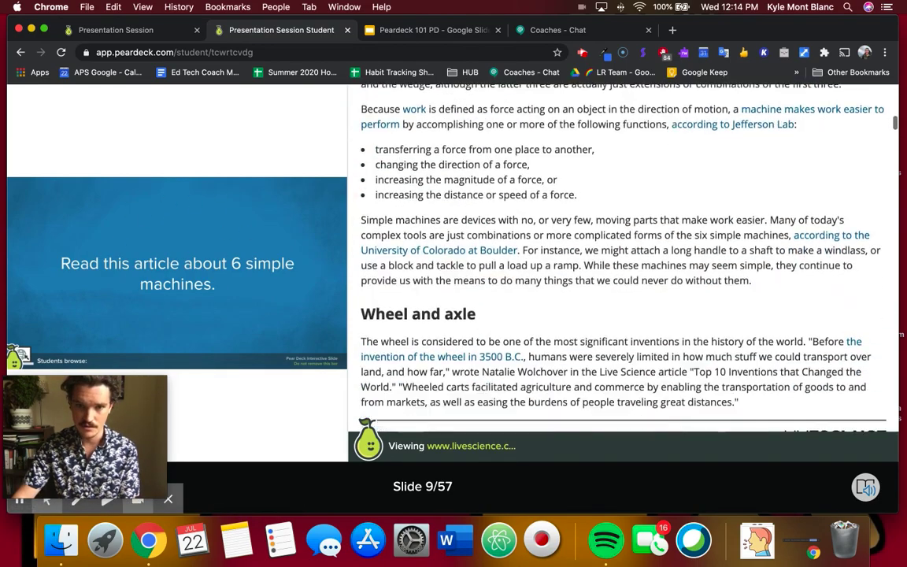
scroll(364, 422, down, 20)
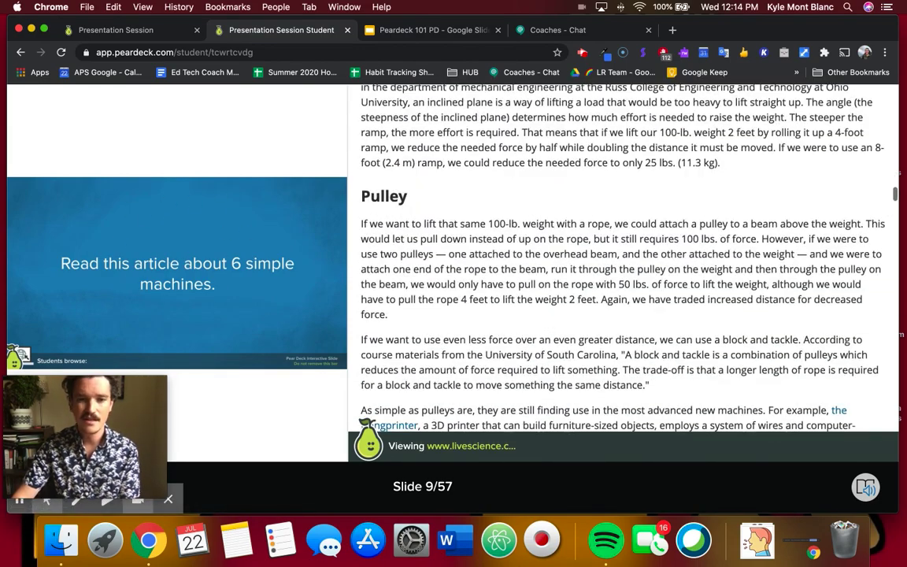
scroll(364, 423, down, 15)
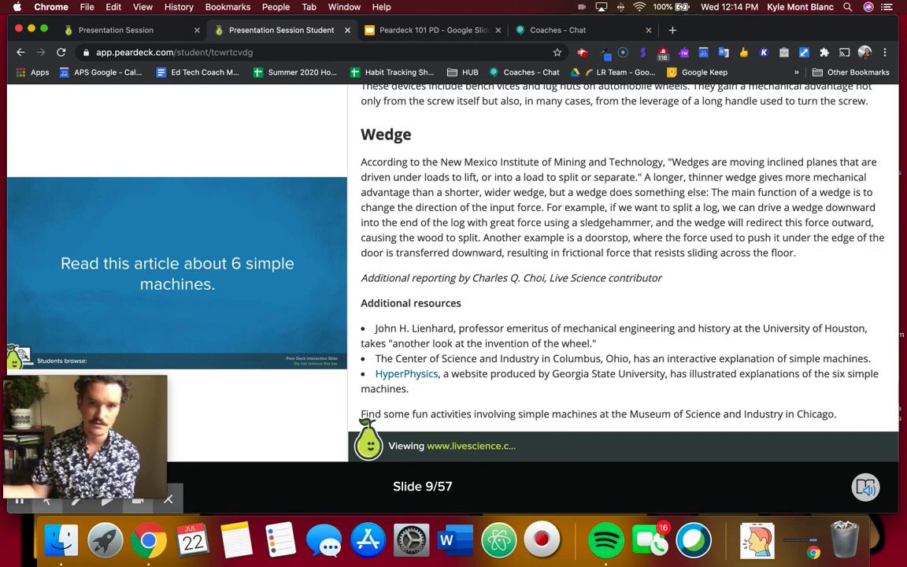
scroll(576, 211, up, 20)
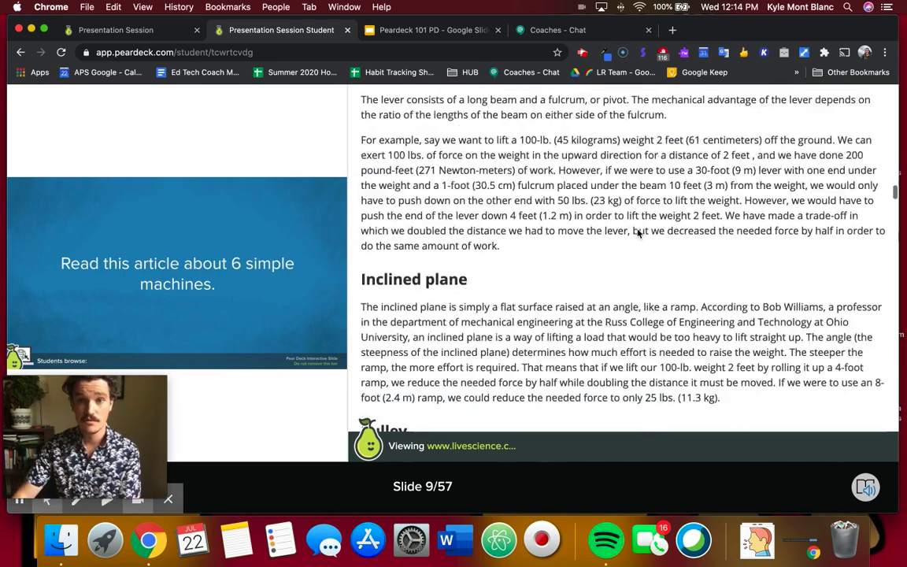
scroll(622, 259, up, 20)
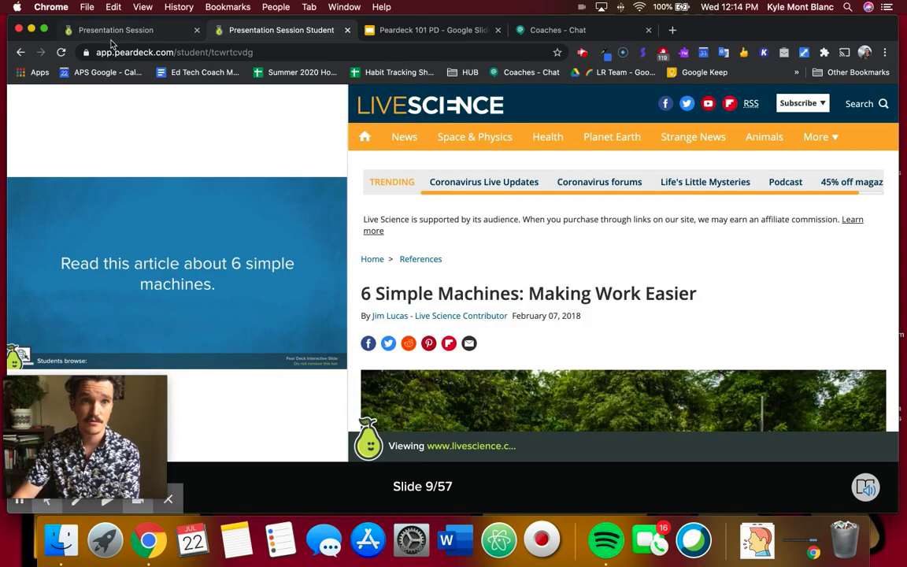
Advance to slide 10's simple-machine question, check it as a student, and review the answers.
click(108, 31)
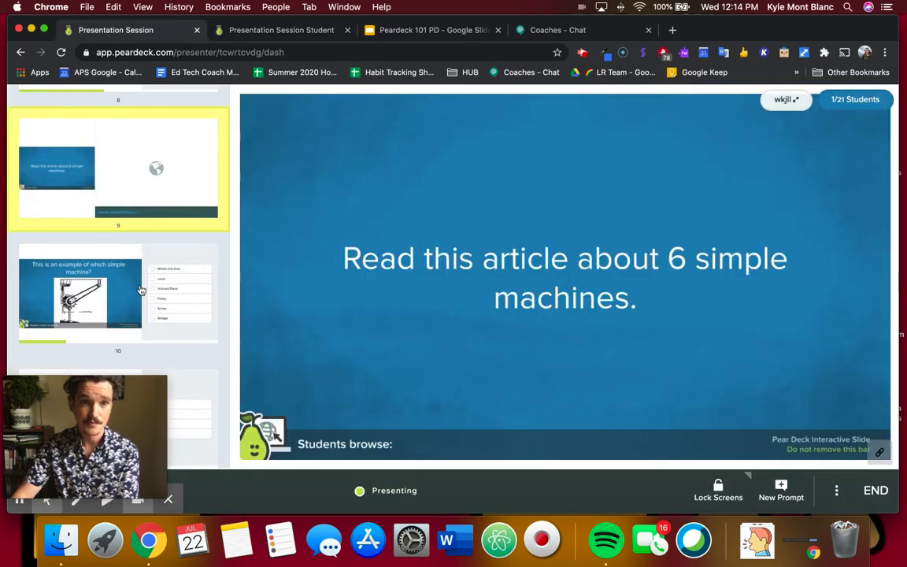
click(125, 246)
click(217, 32)
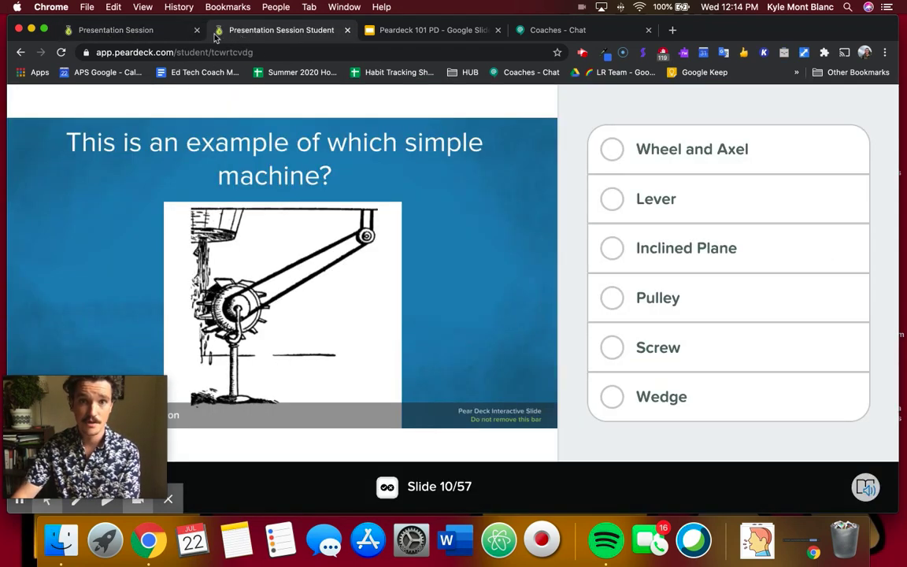
click(157, 30)
scroll(137, 246, down, 10)
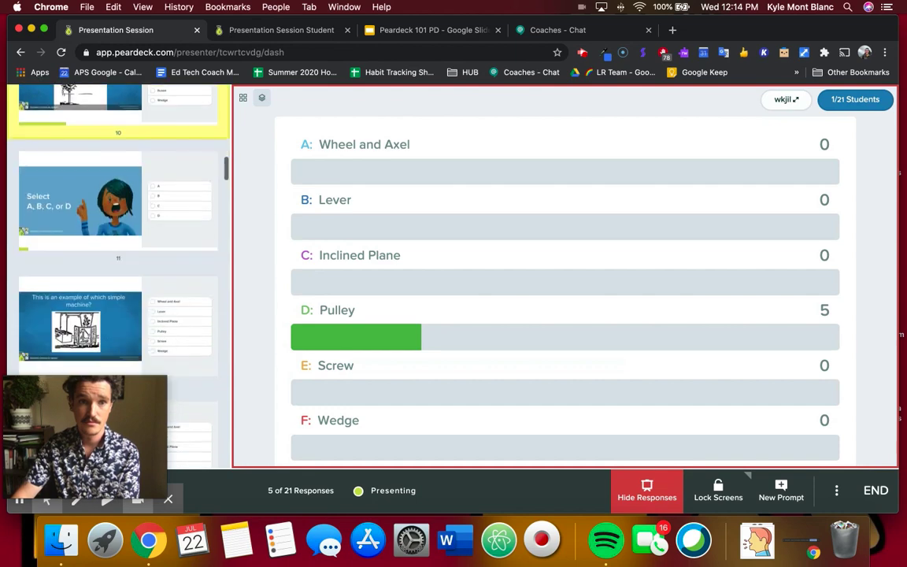
scroll(118, 236, down, 5)
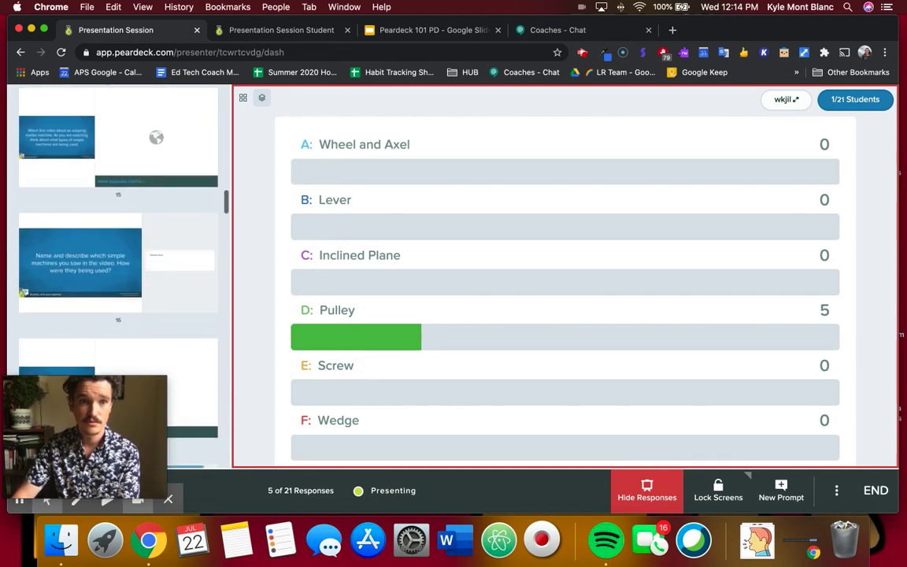
scroll(118, 262, down, 20)
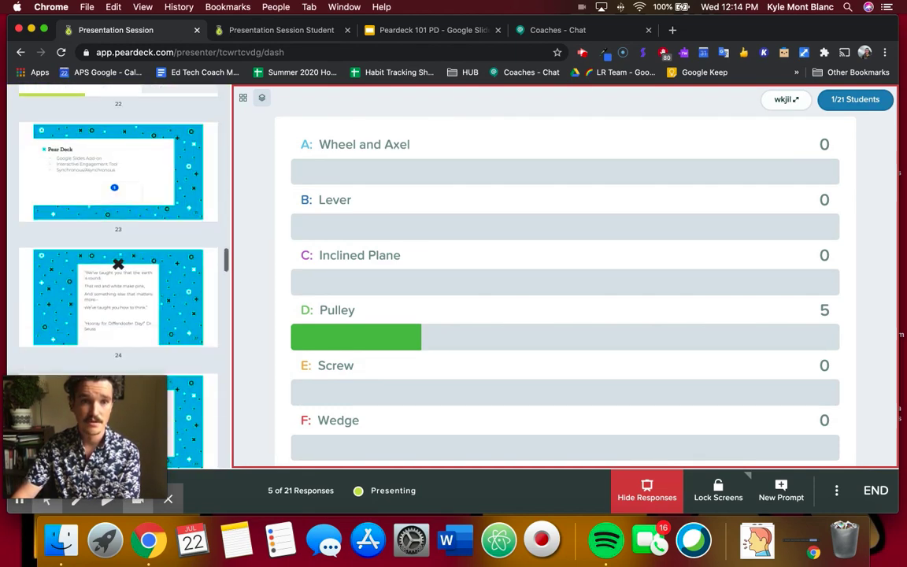
scroll(118, 236, down, 4)
scroll(118, 236, up, 2)
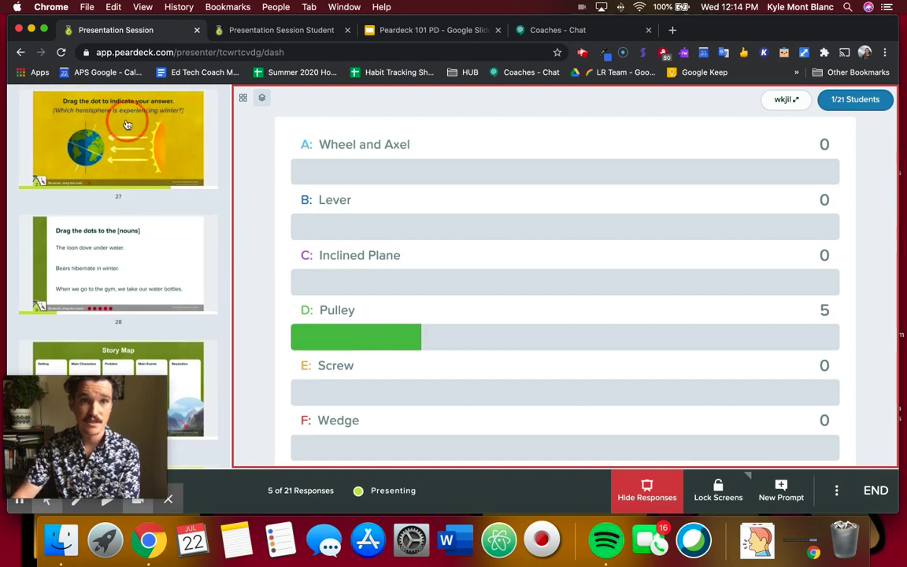
Move to slide 27's hemisphere question and, as the student, drag the dot onto the winter hemisphere.
click(126, 114)
click(212, 33)
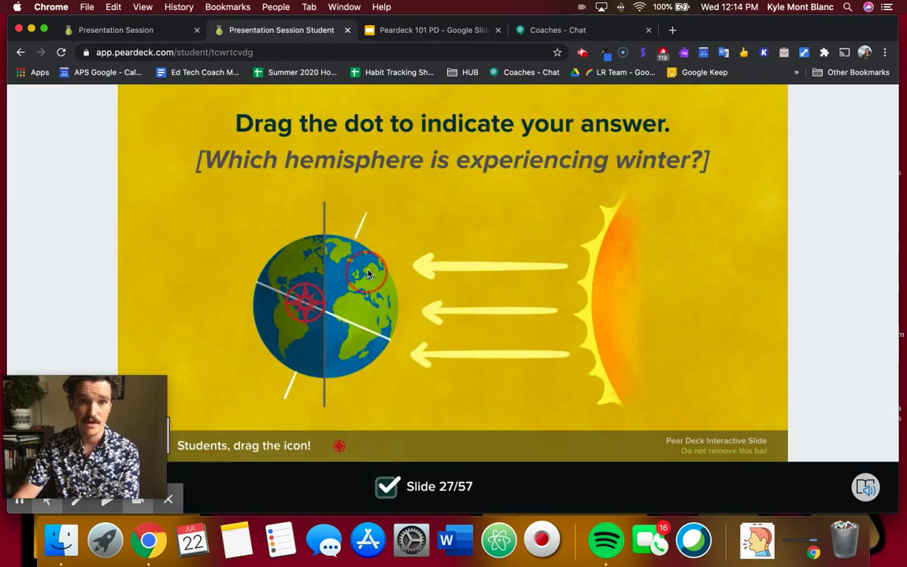
drag(260, 330, 256, 335)
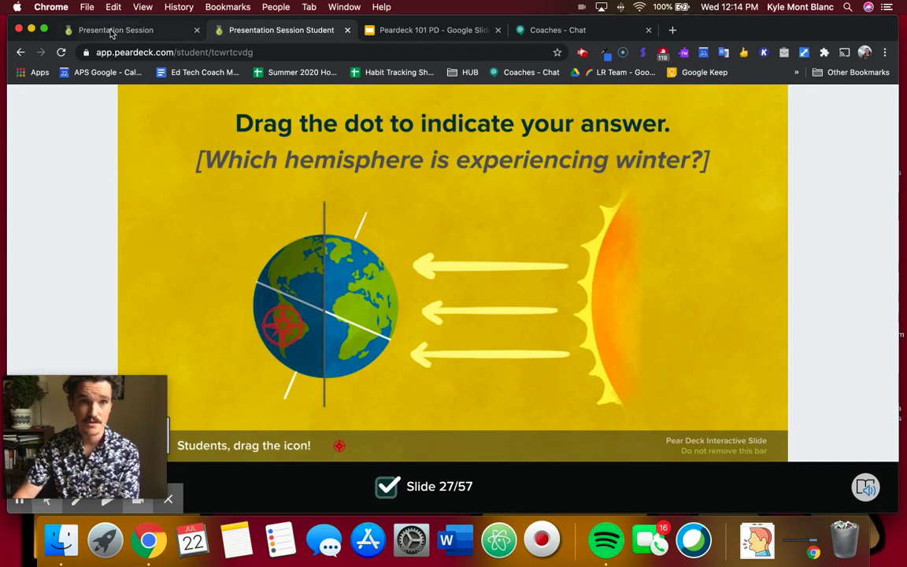
Return to the teacher dashboard and advance the session to the Story Map slide 29.
click(126, 30)
scroll(133, 197, down, 5)
click(116, 167)
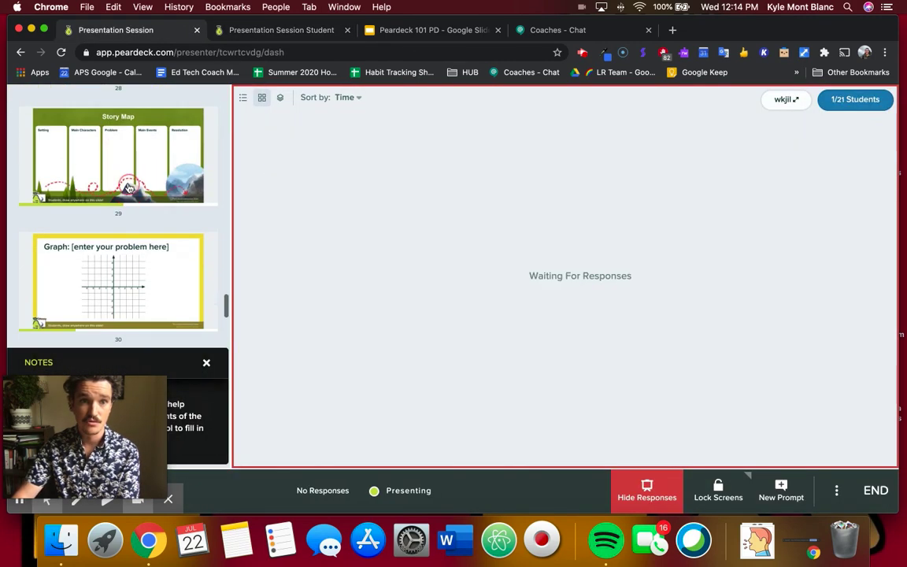
As the student, draw pen marks in the Main Characters and Problem boxes, then return to the dashboard.
click(232, 30)
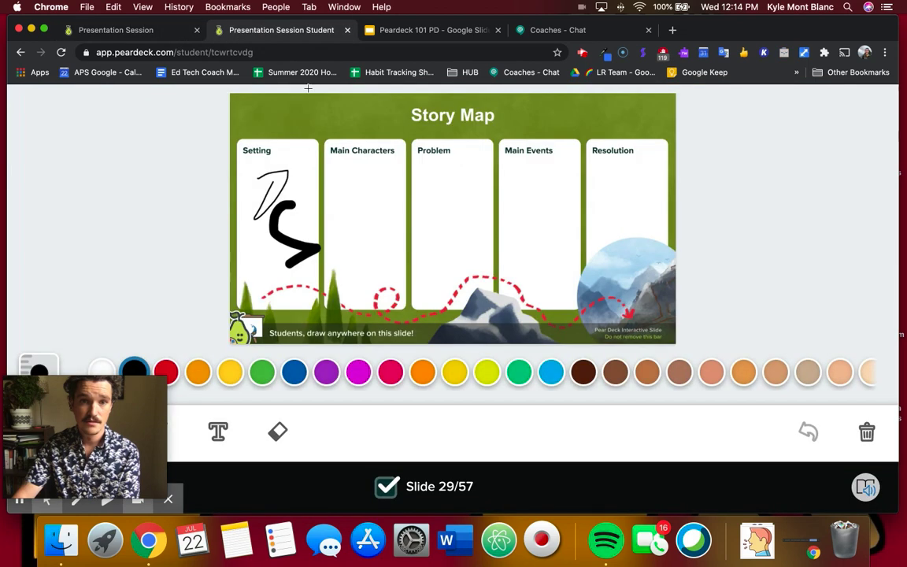
mouse_move(342, 199)
mouse_down()
mouse_move(348, 196)
mouse_move(341, 245)
mouse_move(384, 262)
mouse_up()
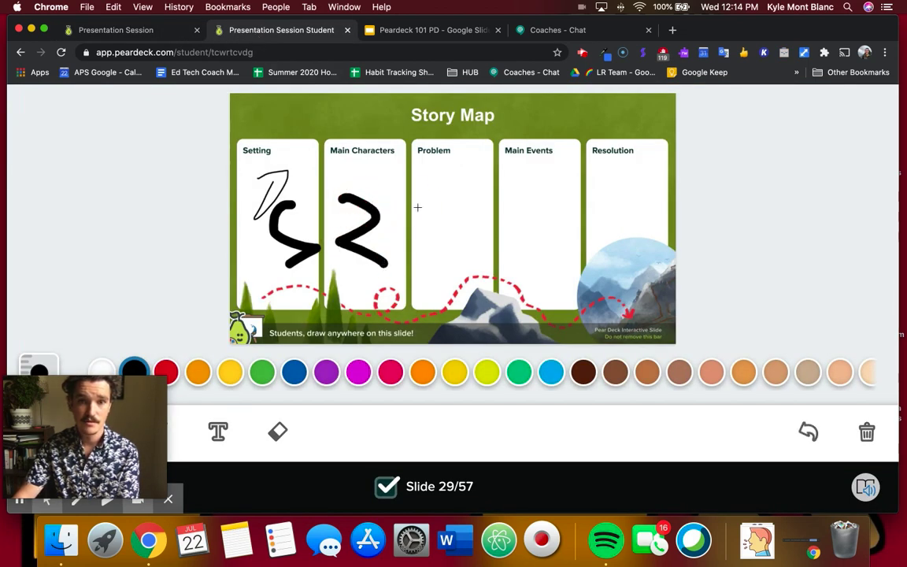
mouse_move(415, 209)
mouse_down()
mouse_move(450, 201)
mouse_move(437, 240)
mouse_up()
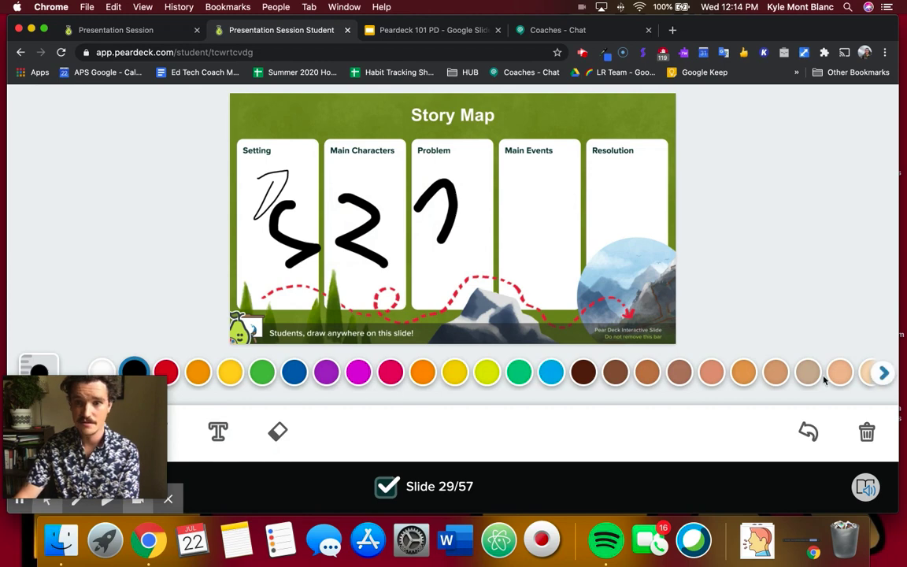
click(127, 31)
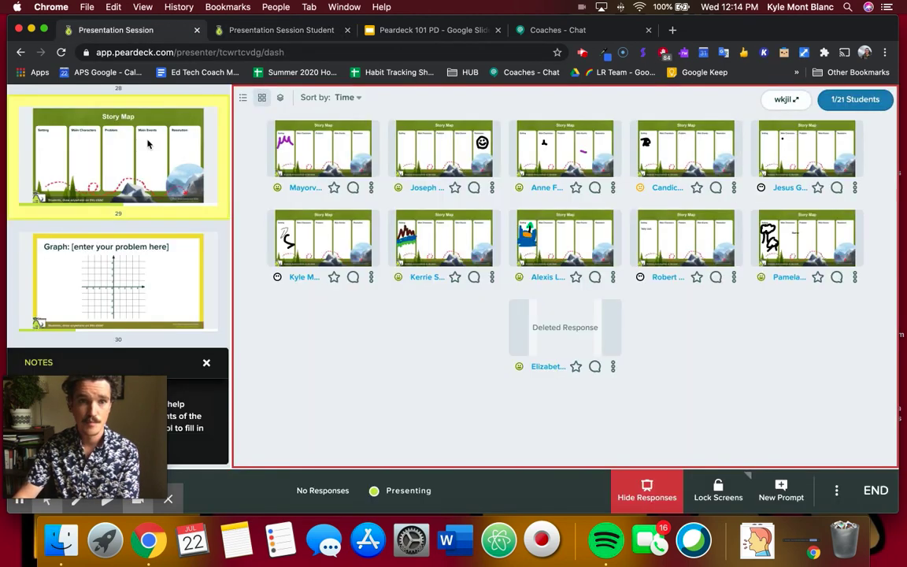
Show slide 32's 4x + 2 = 6 number-line responses and check the student's answer of 46.
scroll(151, 274, down, 5)
scroll(152, 275, down, 3)
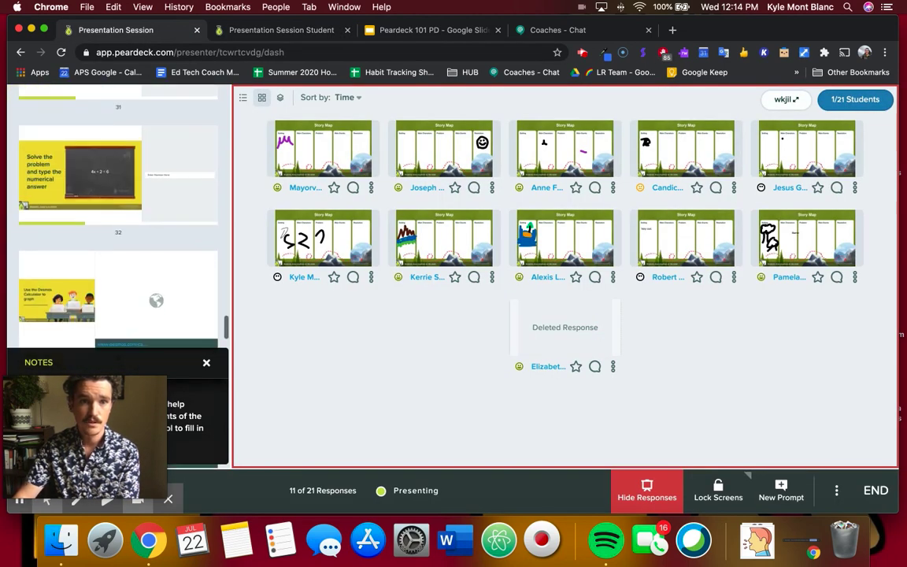
click(118, 177)
click(249, 31)
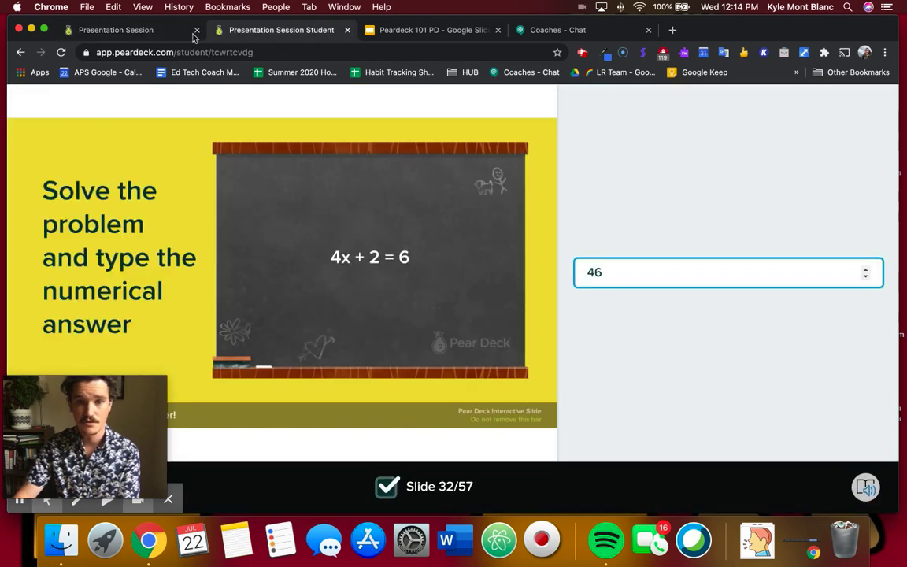
click(118, 33)
Advance the session to slide 33, the Desmos Calculator graphing slide.
scroll(131, 239, down, 5)
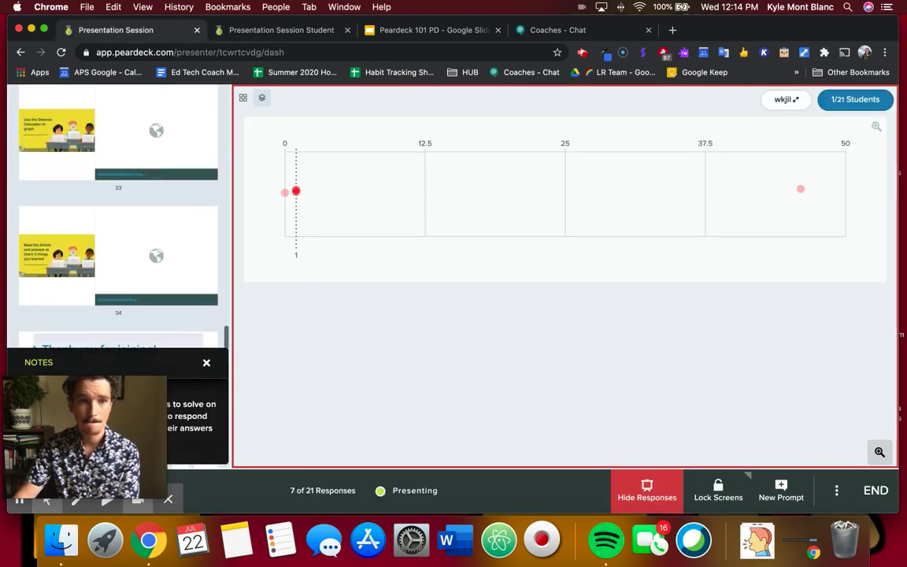
scroll(116, 189, up, 3)
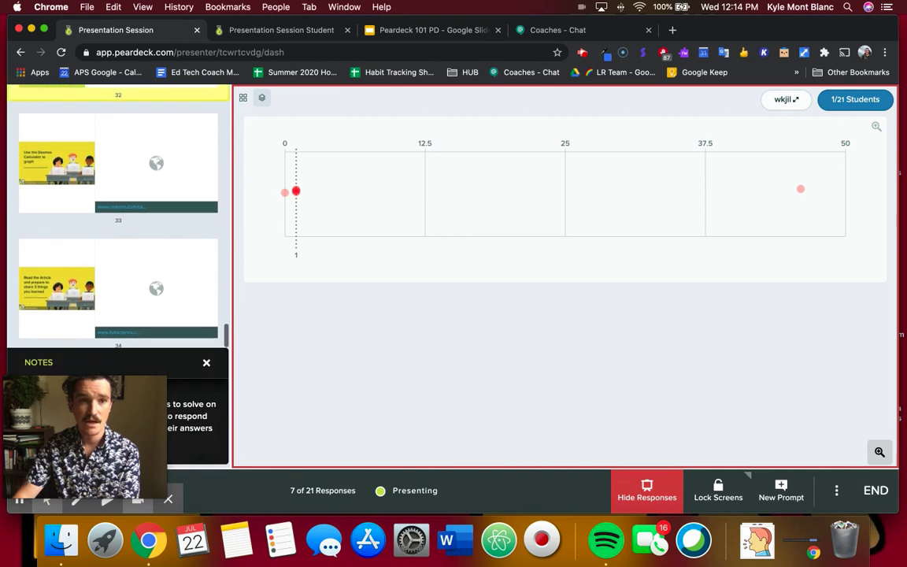
click(114, 183)
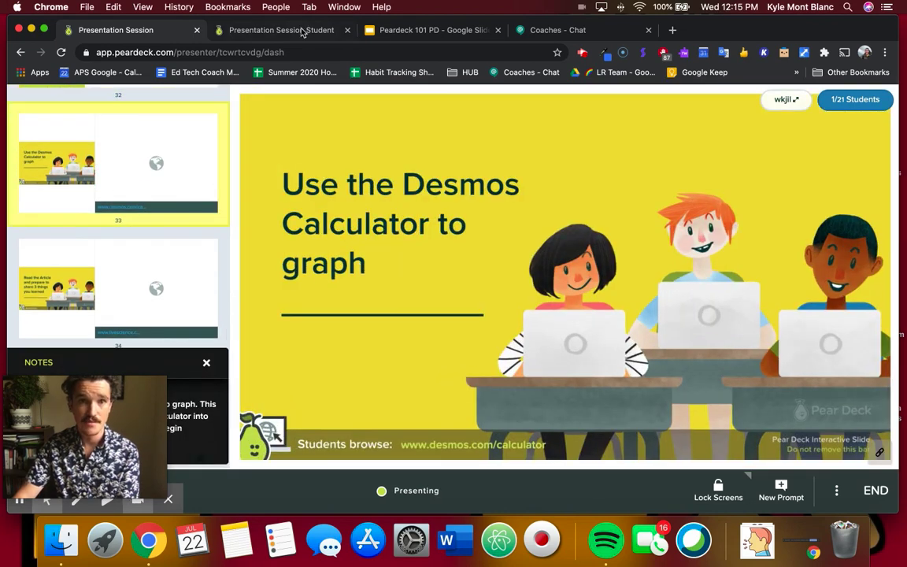
click(303, 31)
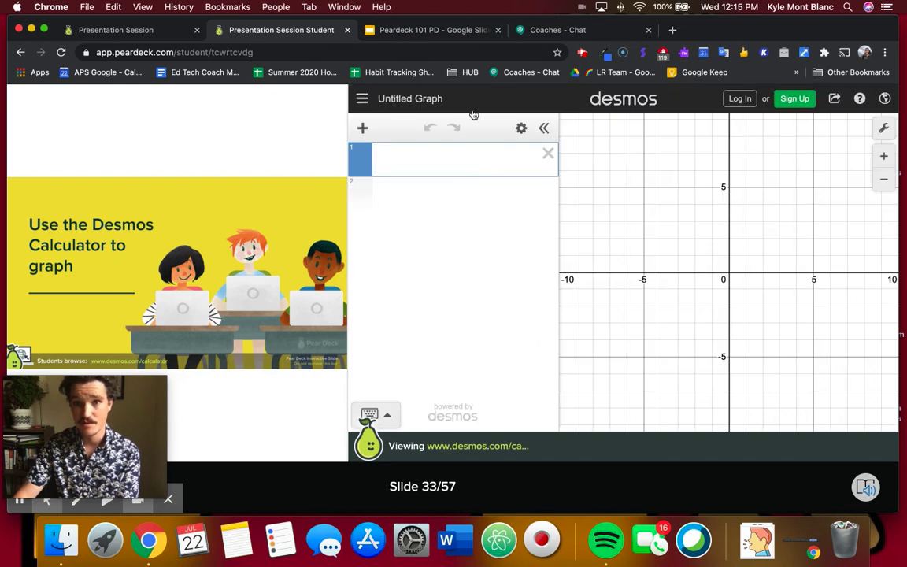
click(139, 33)
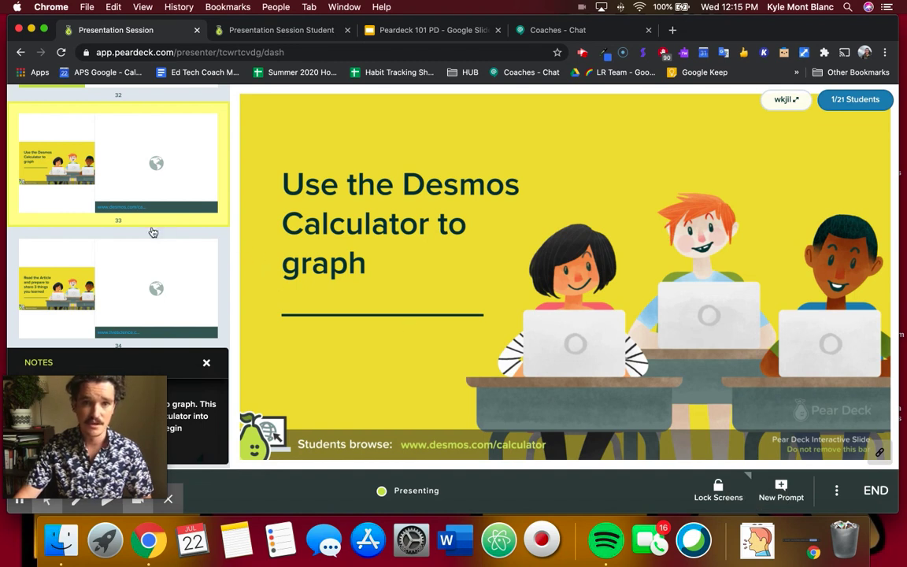
Advance past slide 34's Read the Article to slide 36 'Pear Deck 101' and open the ⋮ options.
scroll(153, 233, down, 2)
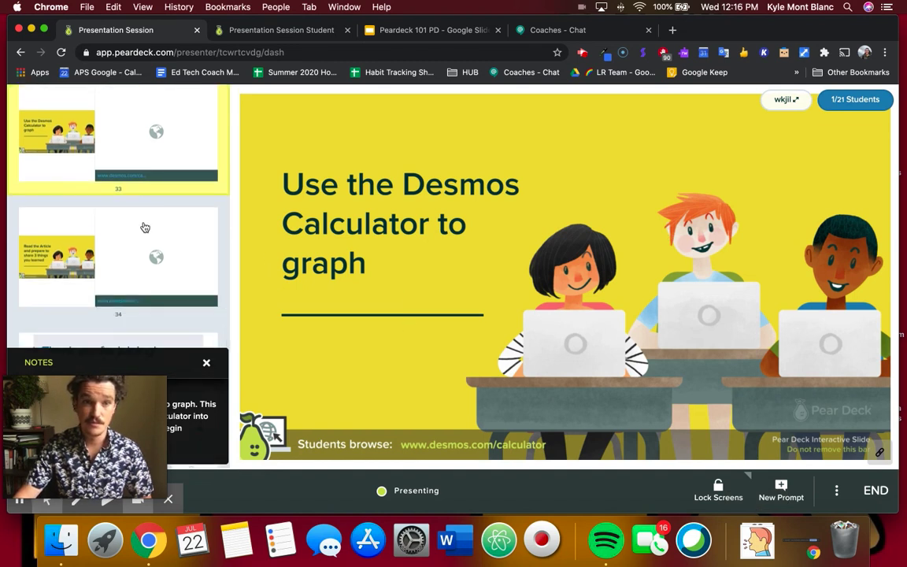
click(141, 238)
scroll(140, 238, down, 2)
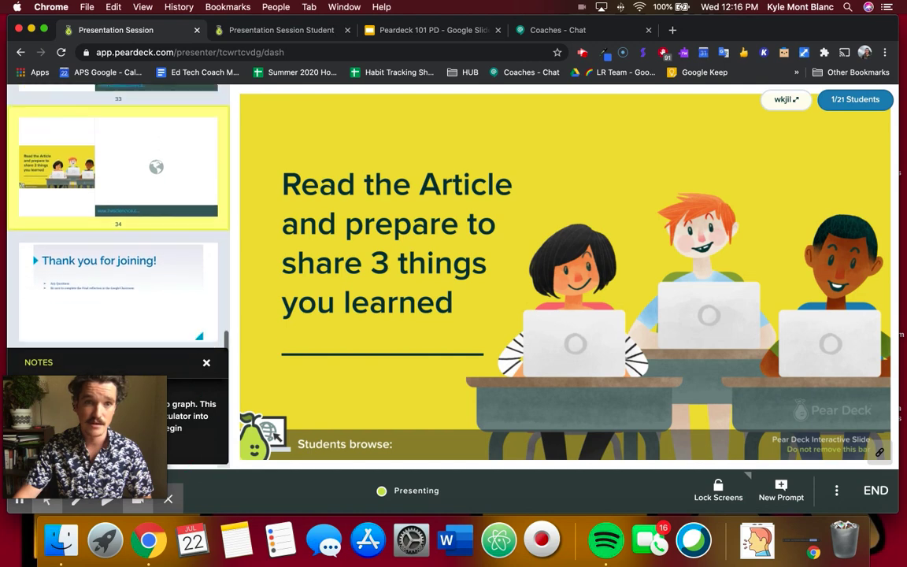
scroll(118, 236, down, 10)
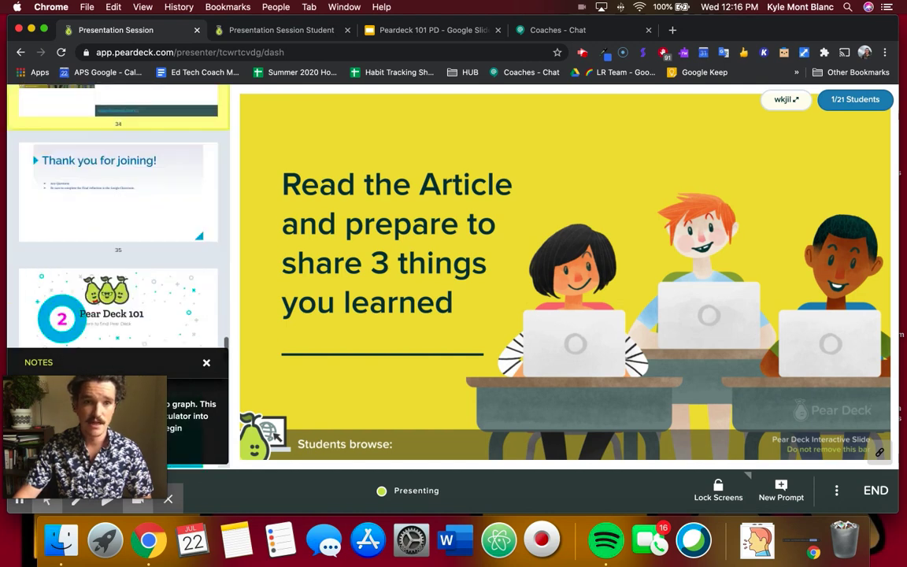
click(137, 323)
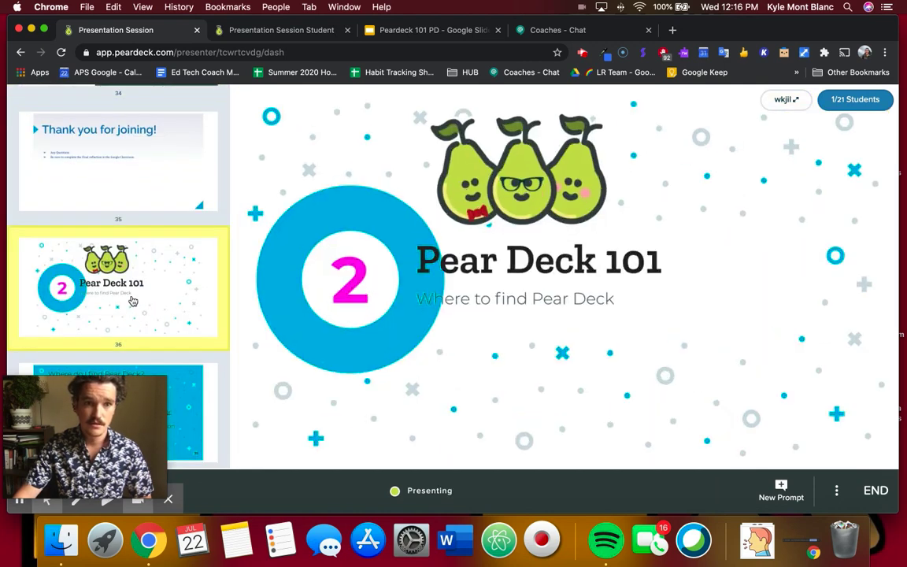
scroll(156, 253, up, 1)
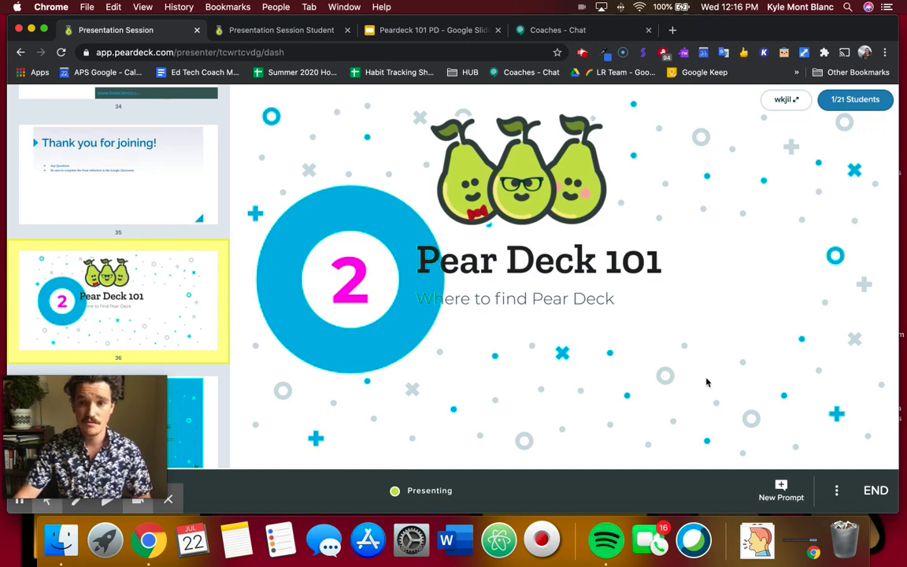
click(836, 495)
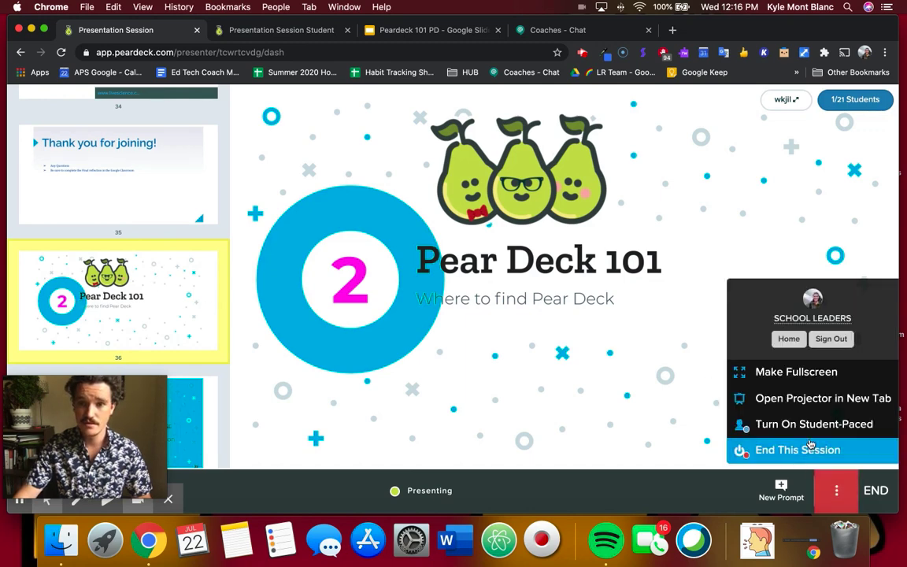
Turn on Student-Paced mode, dismiss its explanation, and switch to the student view on slide 25.
click(732, 424)
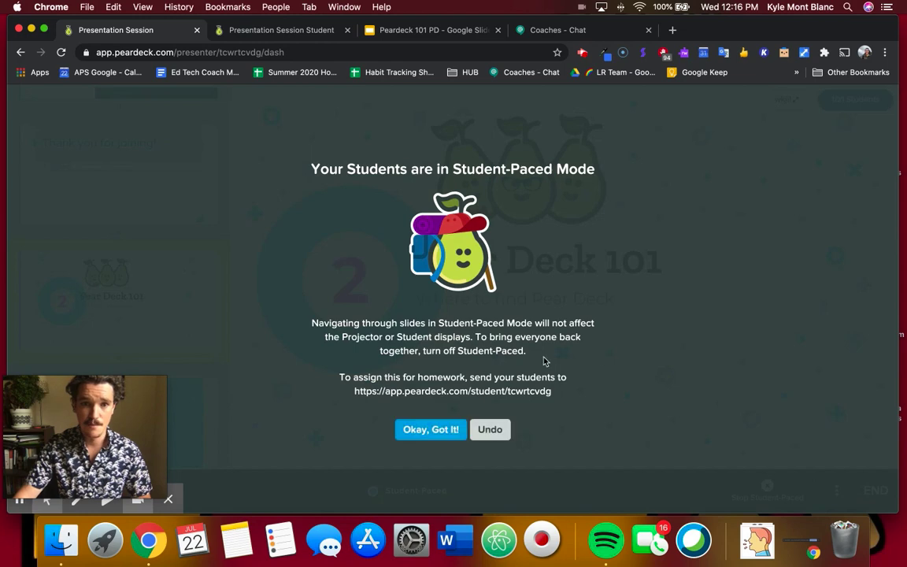
click(429, 429)
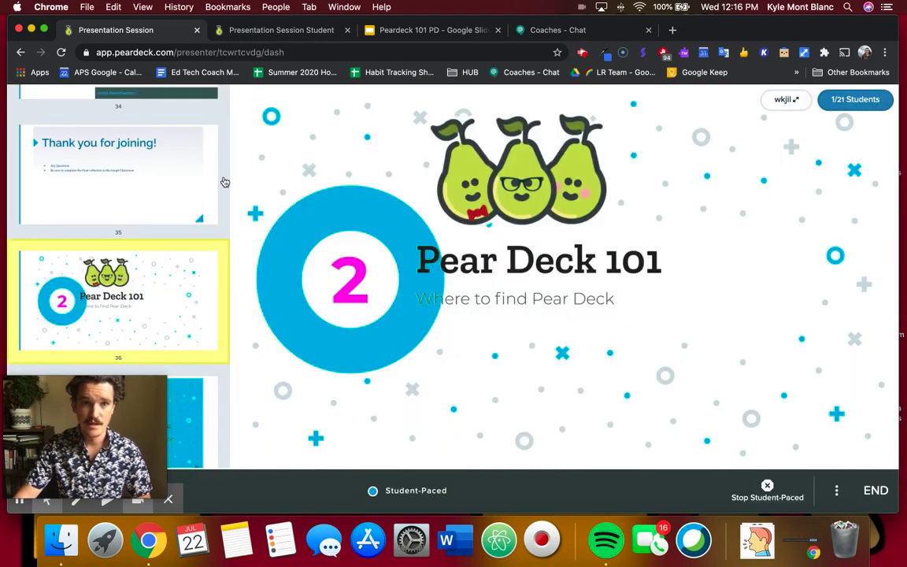
click(232, 30)
click(94, 409)
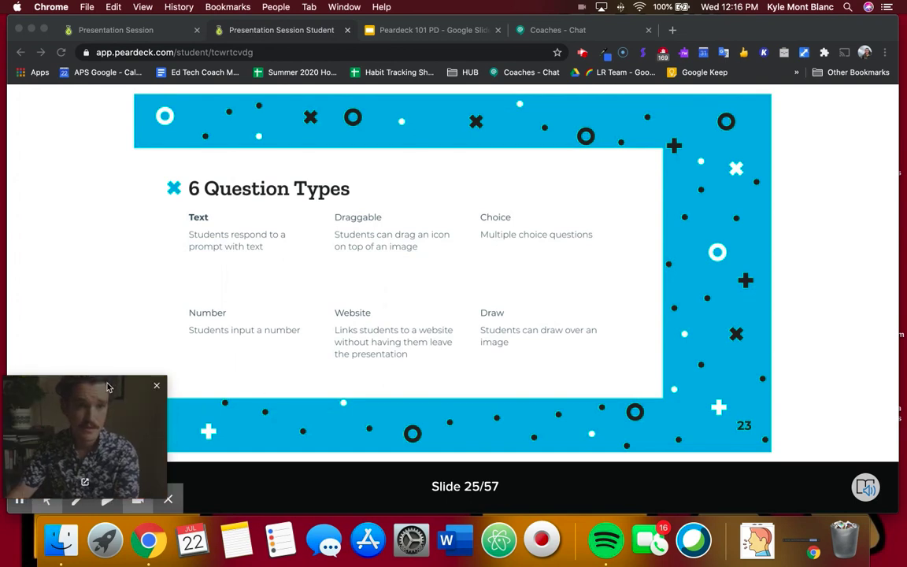
As the student, page forward from slide 25 to the Story Map on slide 29, stepping back once.
drag(133, 405, 897, 344)
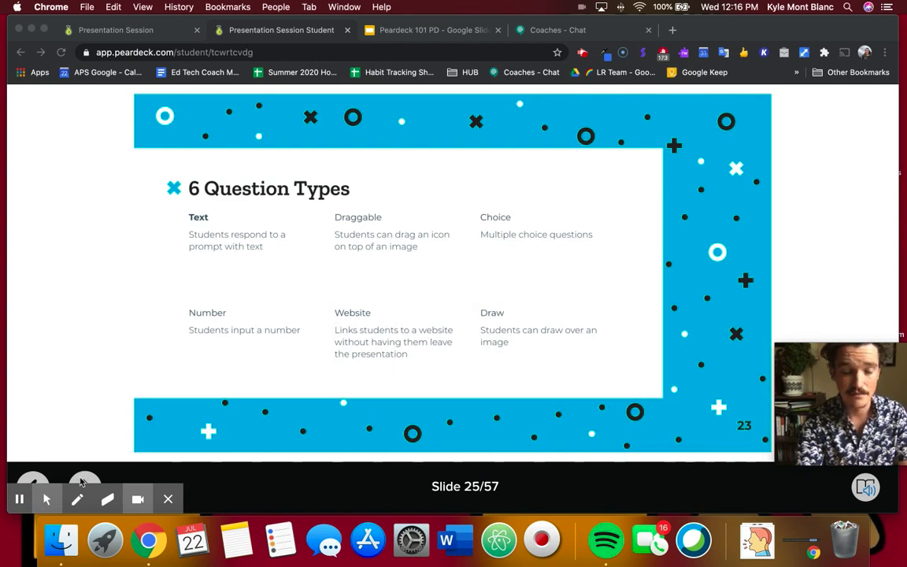
click(84, 480)
click(85, 480)
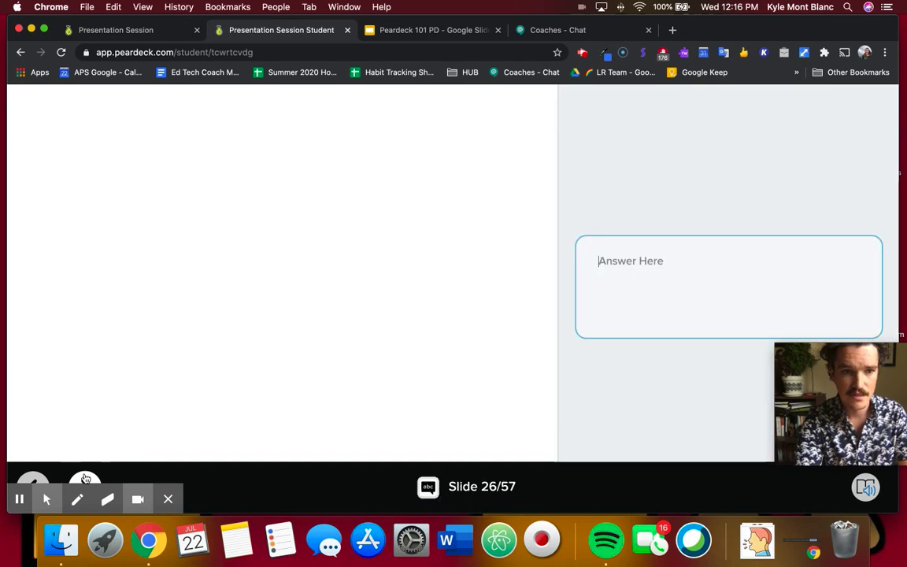
click(84, 480)
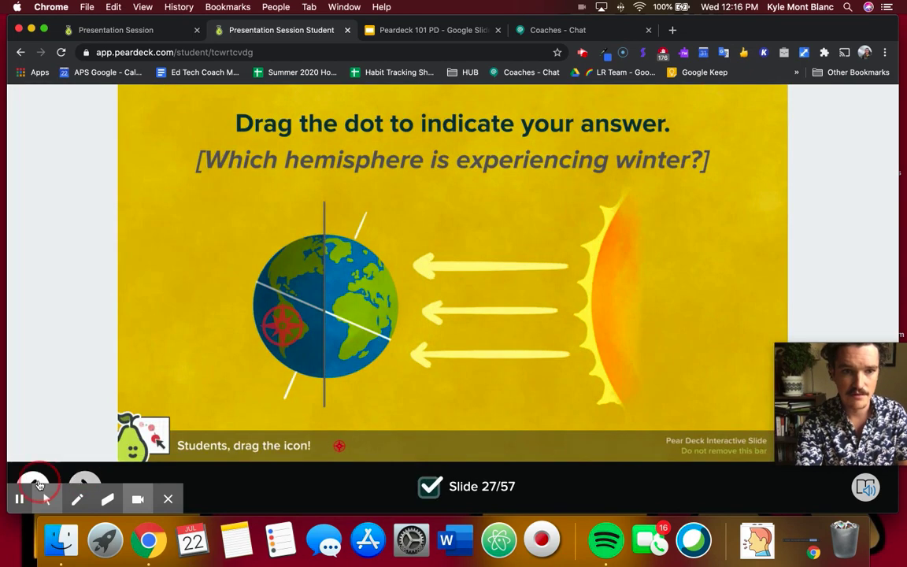
click(34, 482)
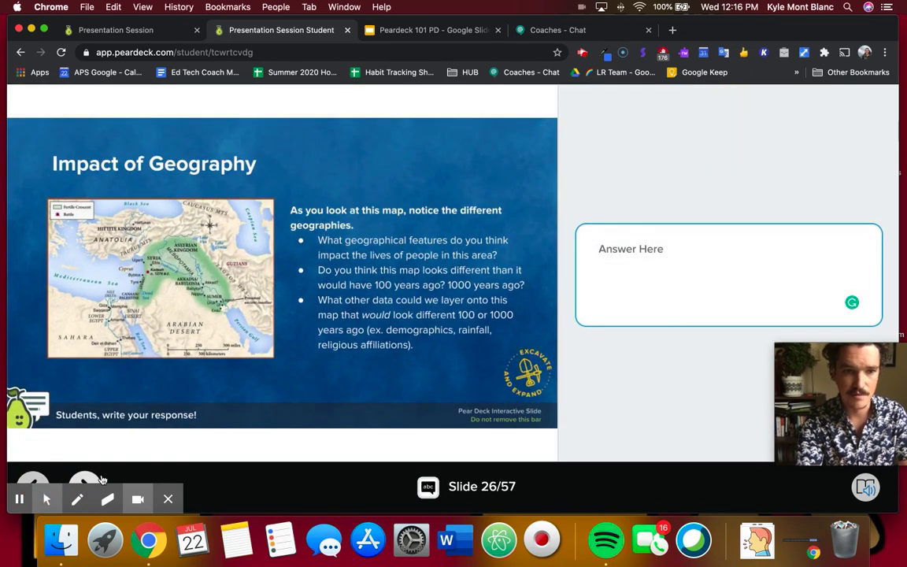
click(84, 480)
click(84, 481)
click(84, 480)
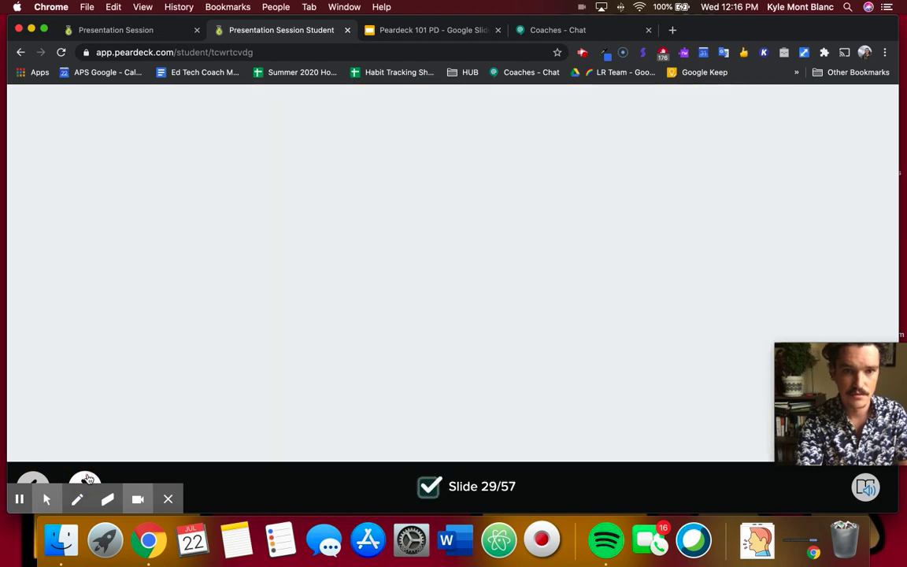
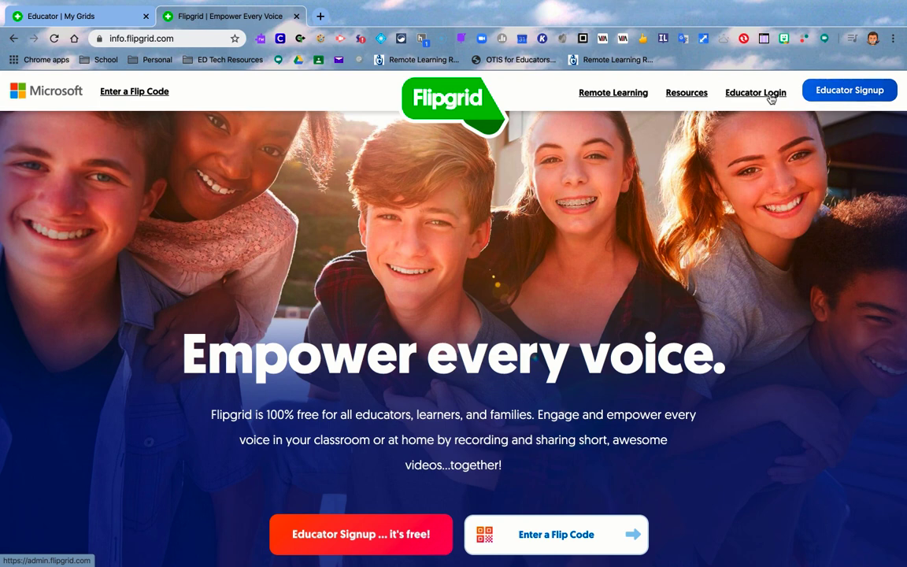
Sign in as an educator and reach the My Grids list of 17 grids.
click(755, 93)
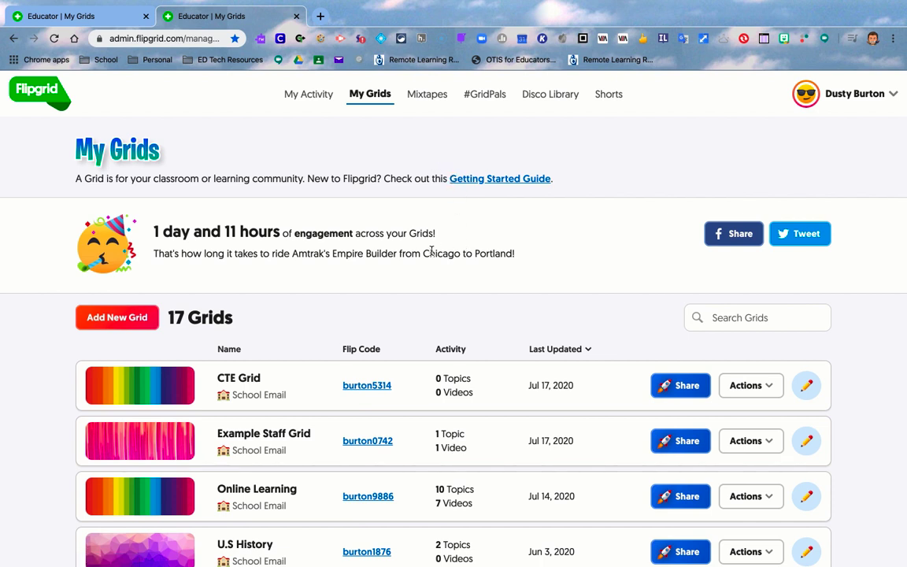
scroll(369, 289, down, 1)
scroll(369, 289, up, 1)
click(125, 325)
click(325, 214)
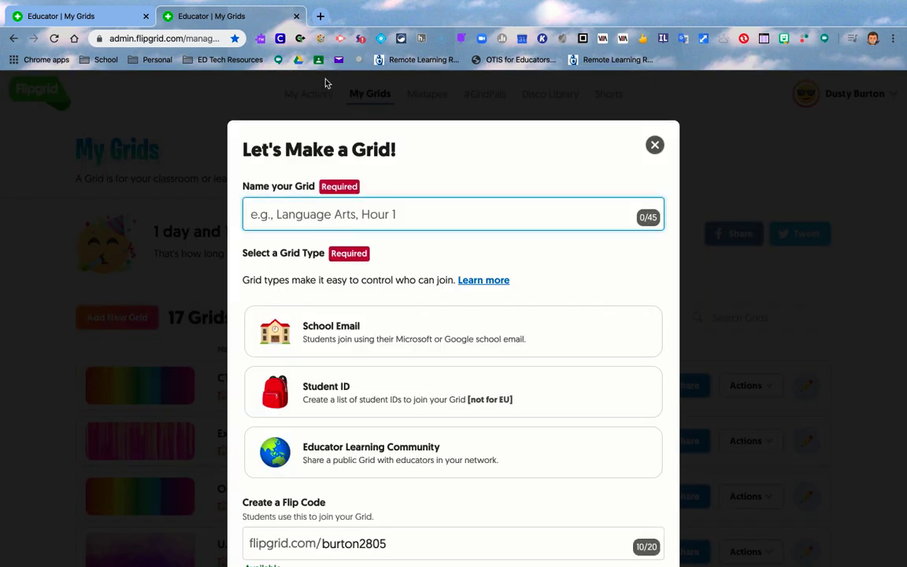
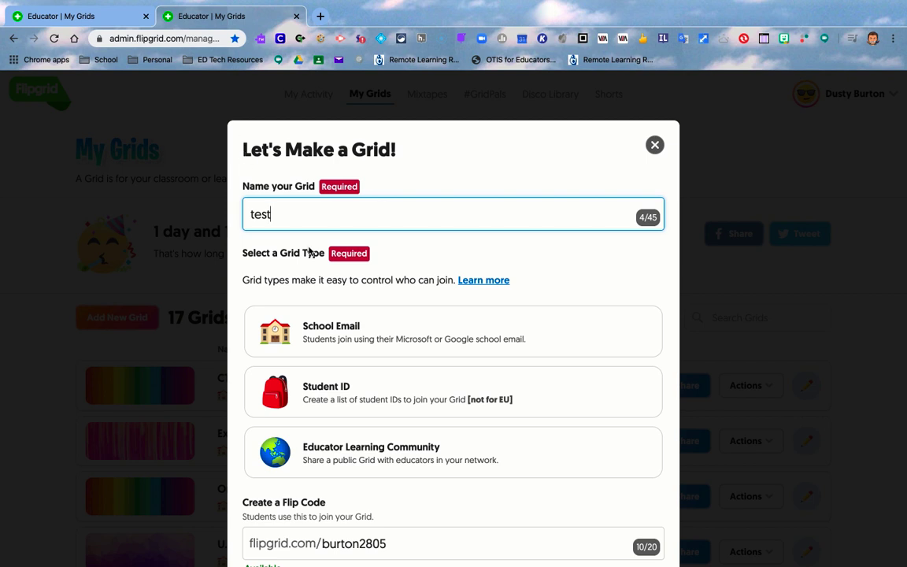
click(388, 336)
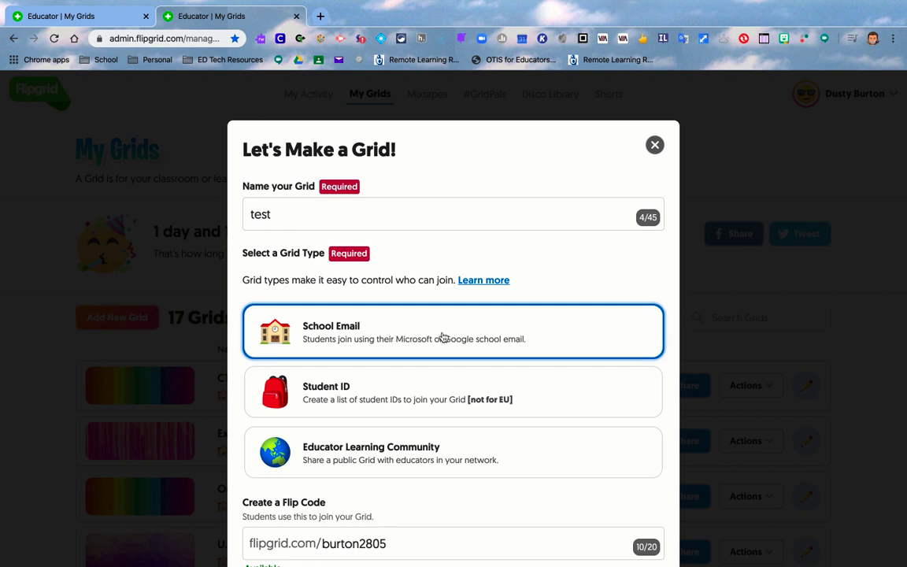
scroll(412, 362, down, 3)
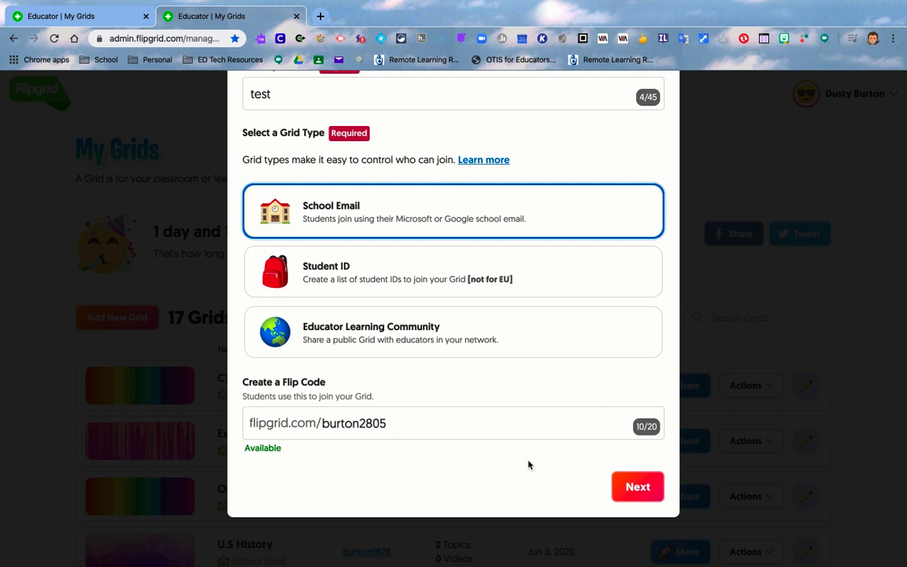
click(634, 485)
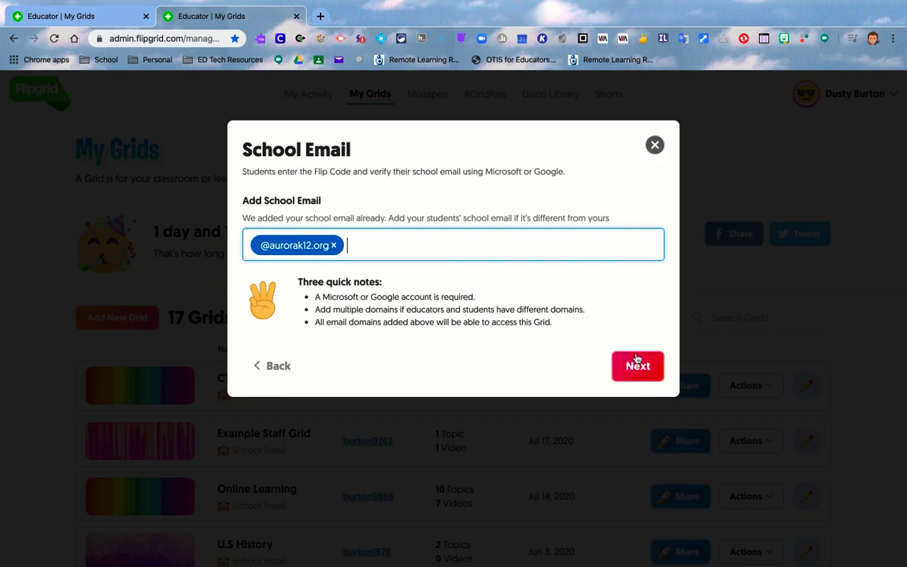
click(654, 144)
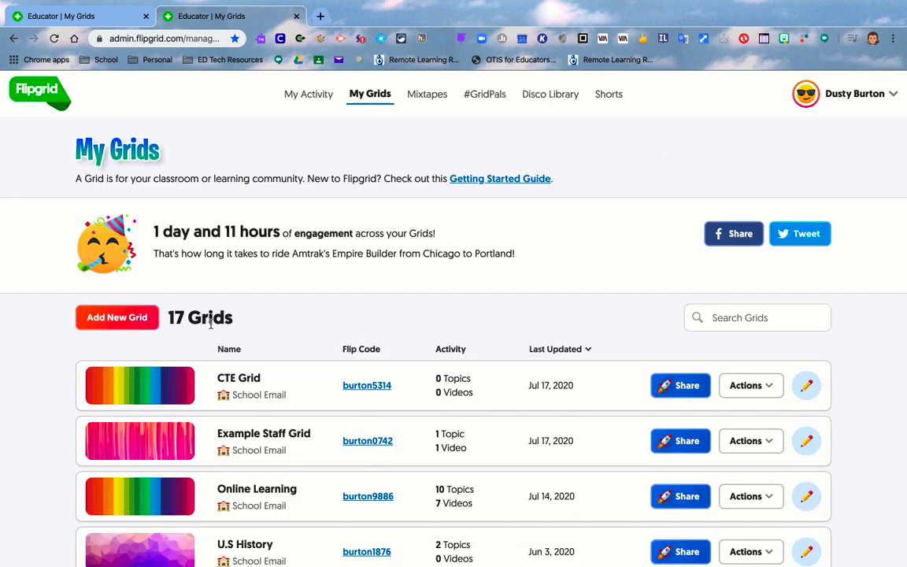
Open the Online Learning grid, view its first topic's editor, then return to the grid.
scroll(210, 322, down, 2)
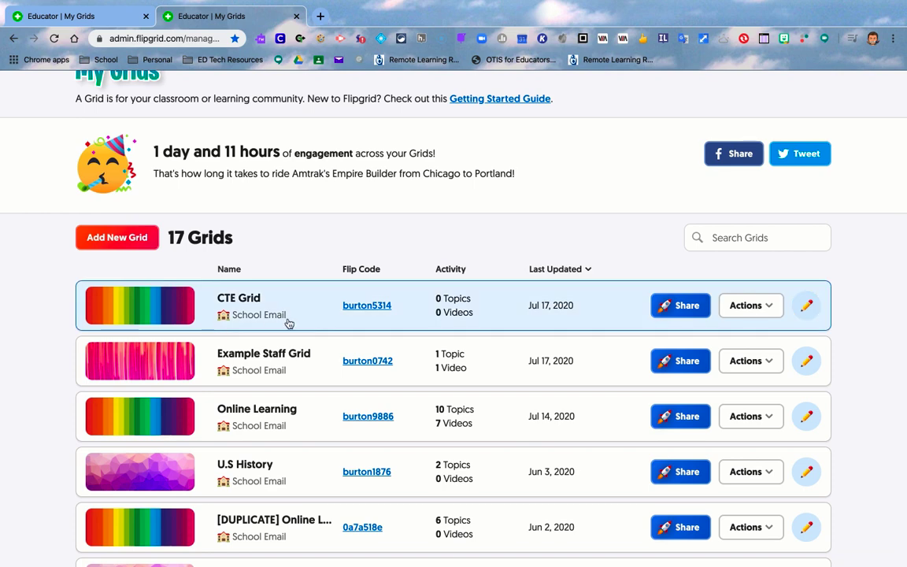
scroll(244, 354, down, 1)
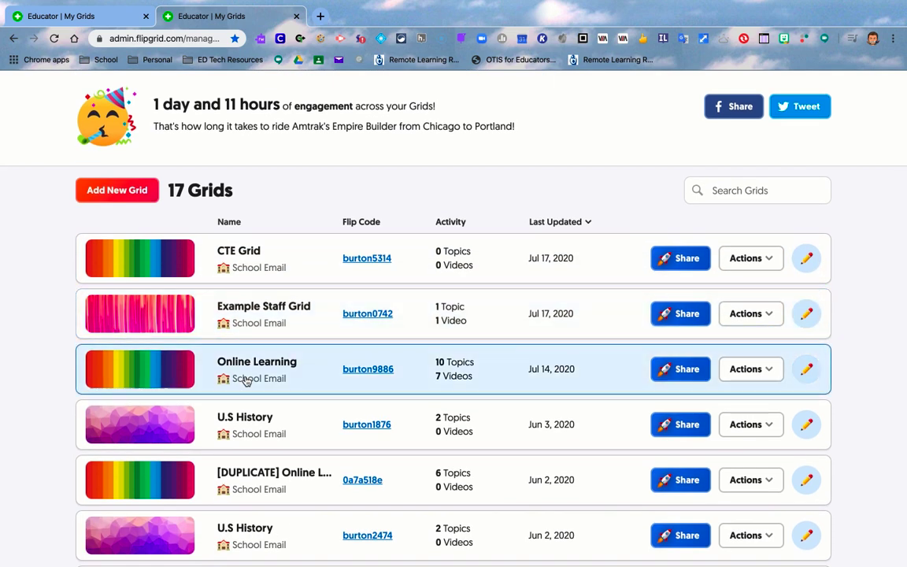
click(246, 380)
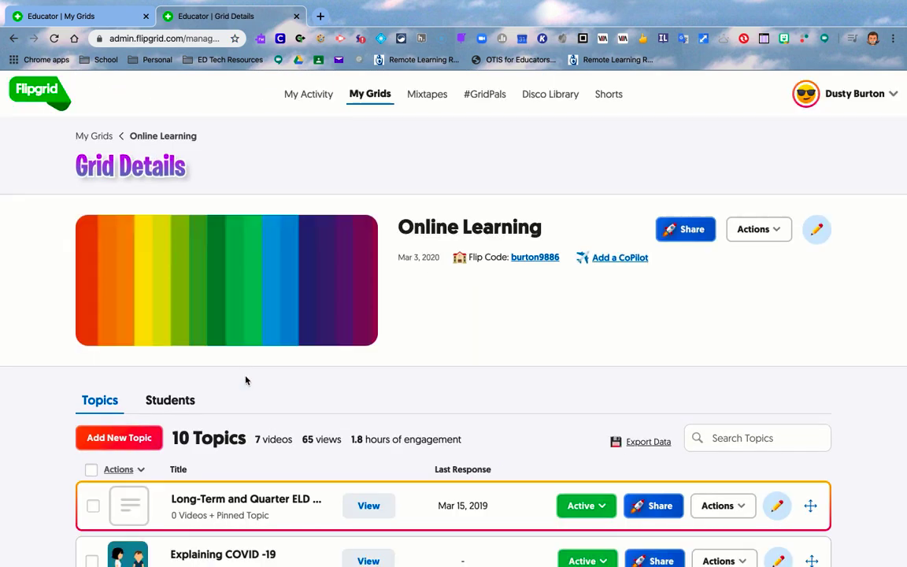
scroll(295, 443, down, 1)
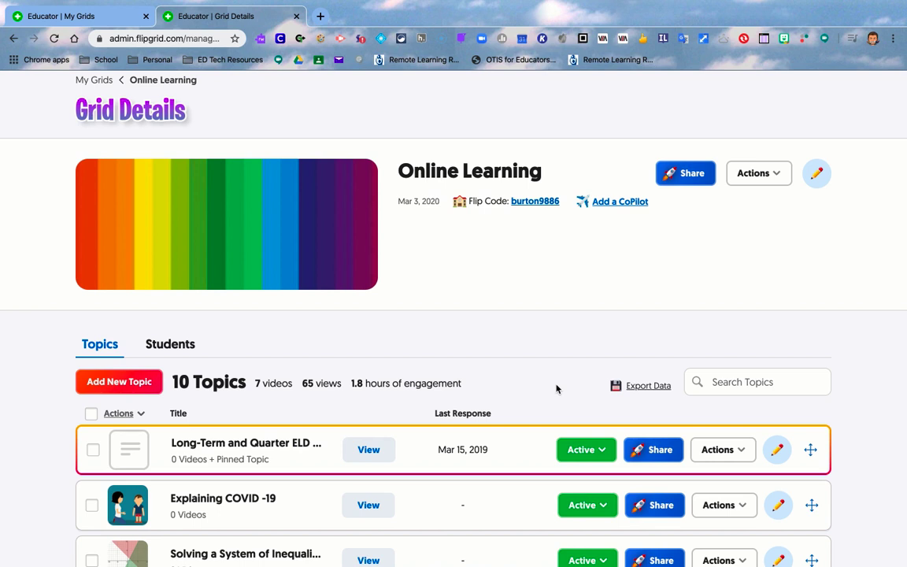
click(778, 452)
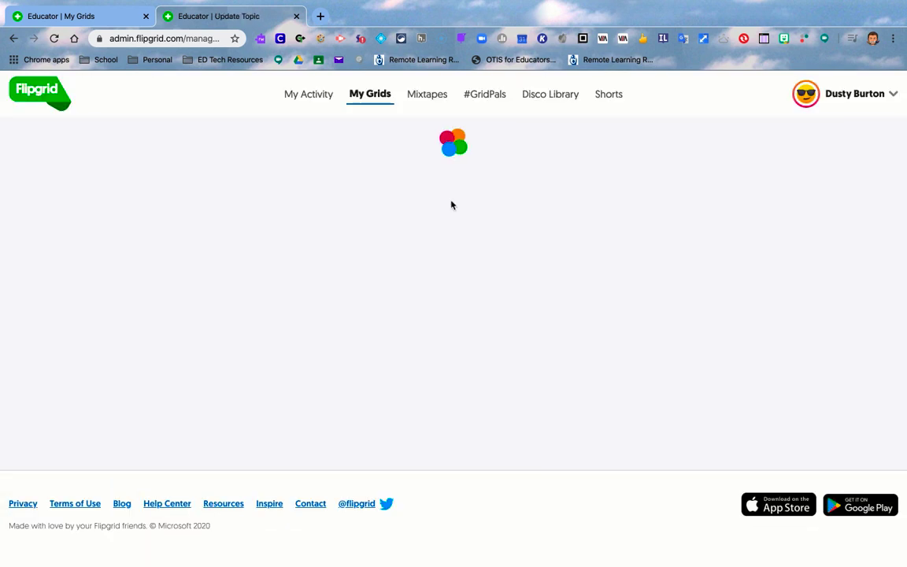
click(13, 37)
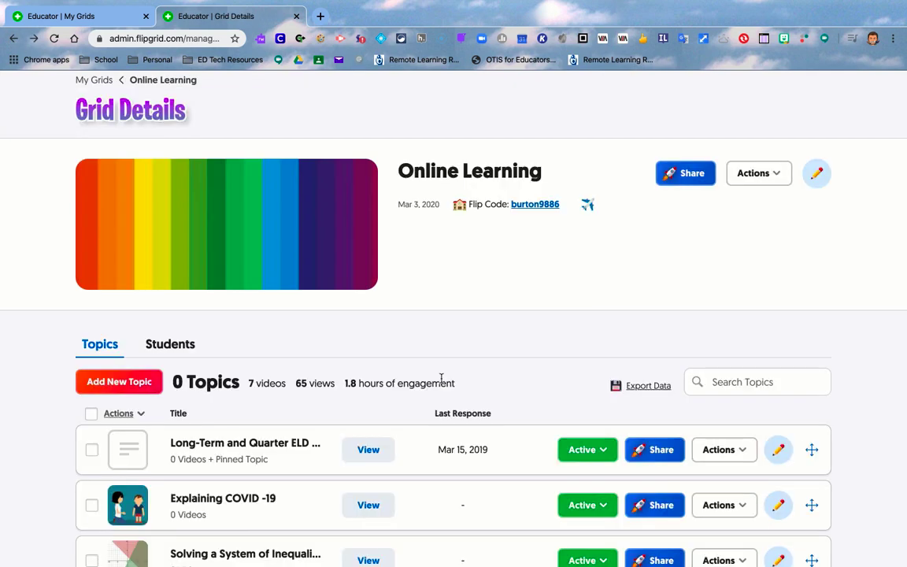
Show and dismiss the first topic's Actions menu while browsing the 10 topics.
click(732, 452)
scroll(711, 491, down, 1)
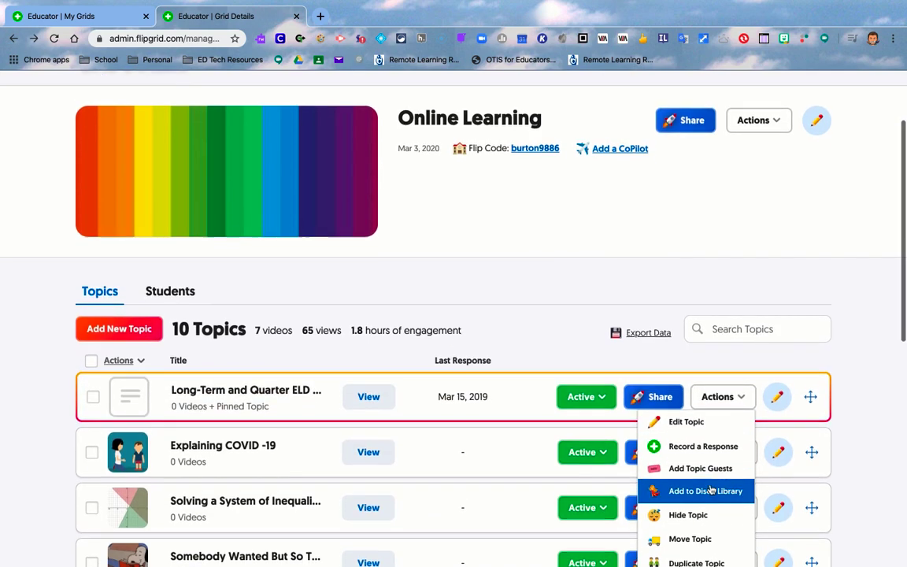
scroll(711, 490, down, 2)
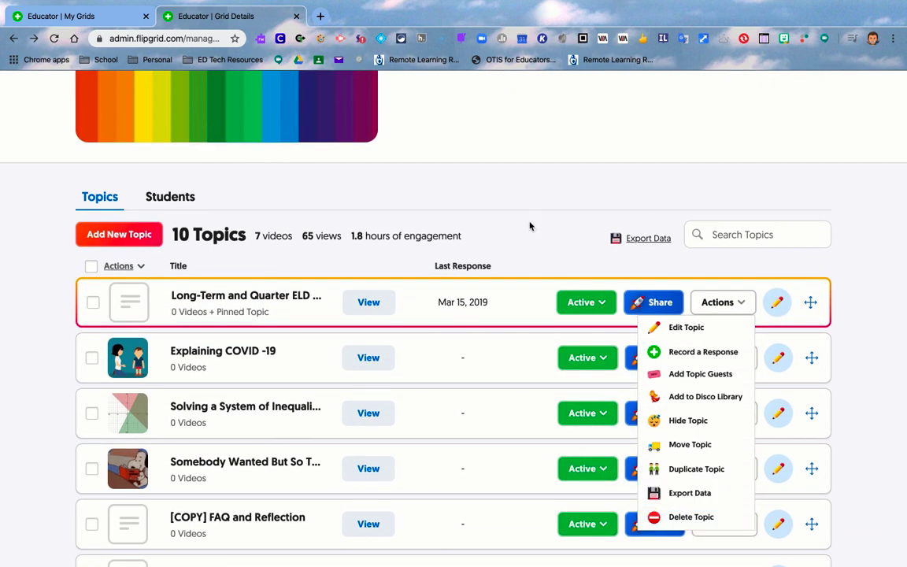
click(530, 227)
scroll(226, 195, up, 4)
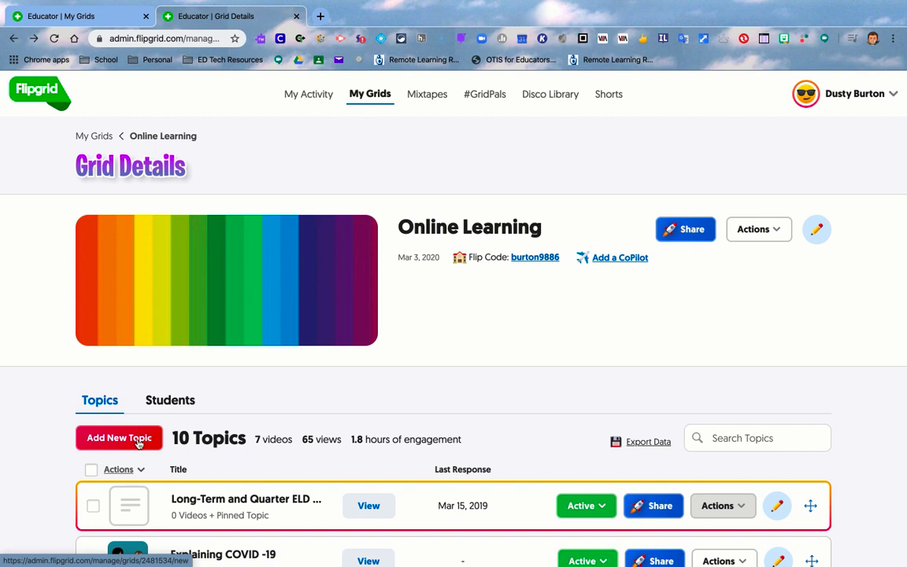
scroll(310, 410, down, 2)
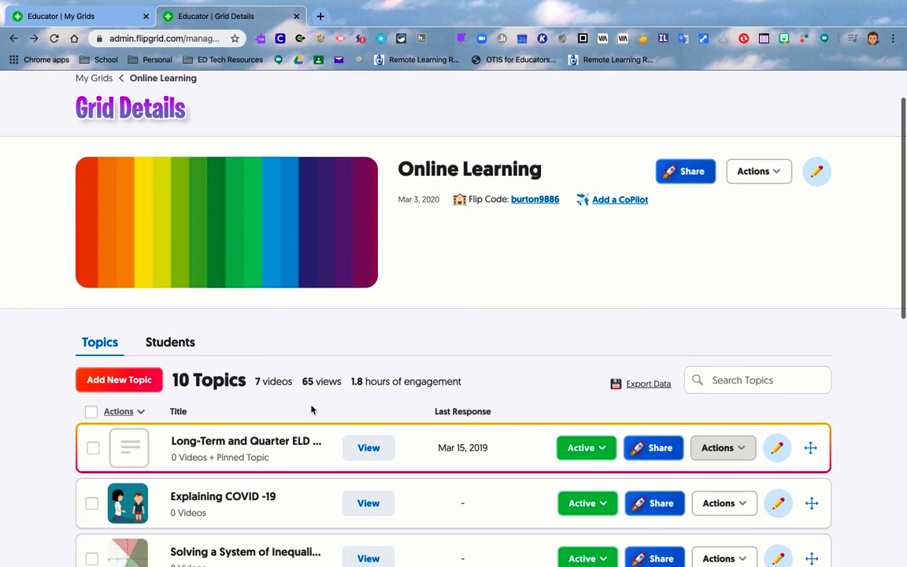
Start a new topic in the Online Learning grid titled 'Test'.
click(105, 380)
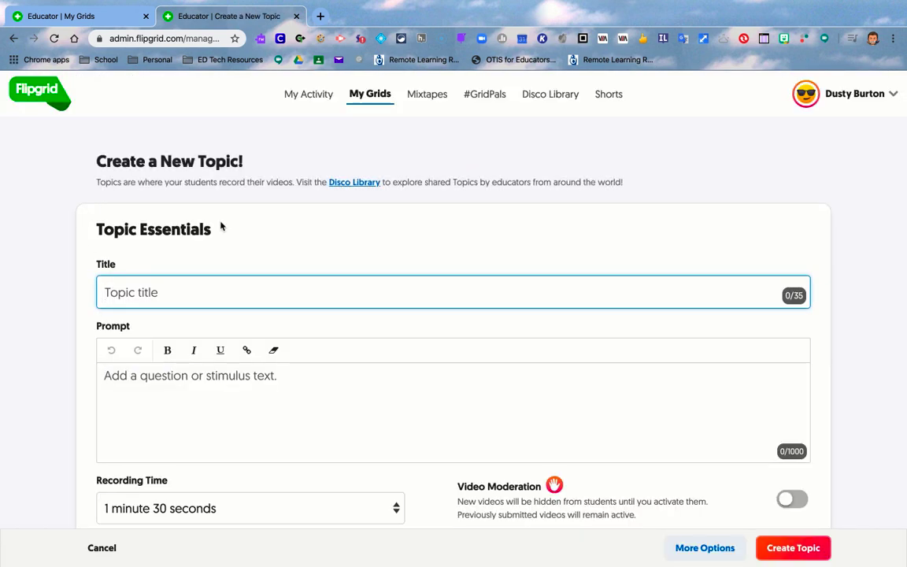
scroll(222, 227, down, 2)
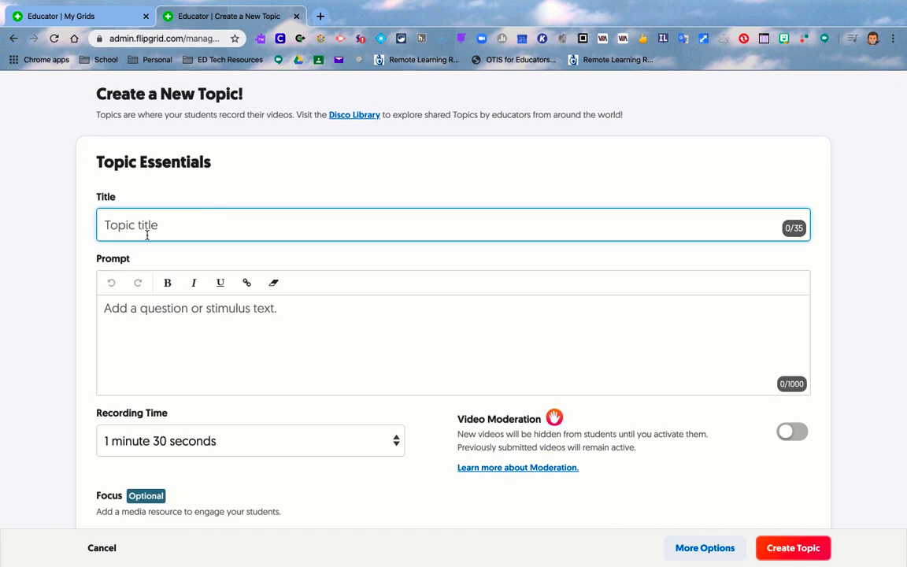
text(Test)
Write the prompt 'Please answer the question above and respond to two of your classmates.'.
click(134, 314)
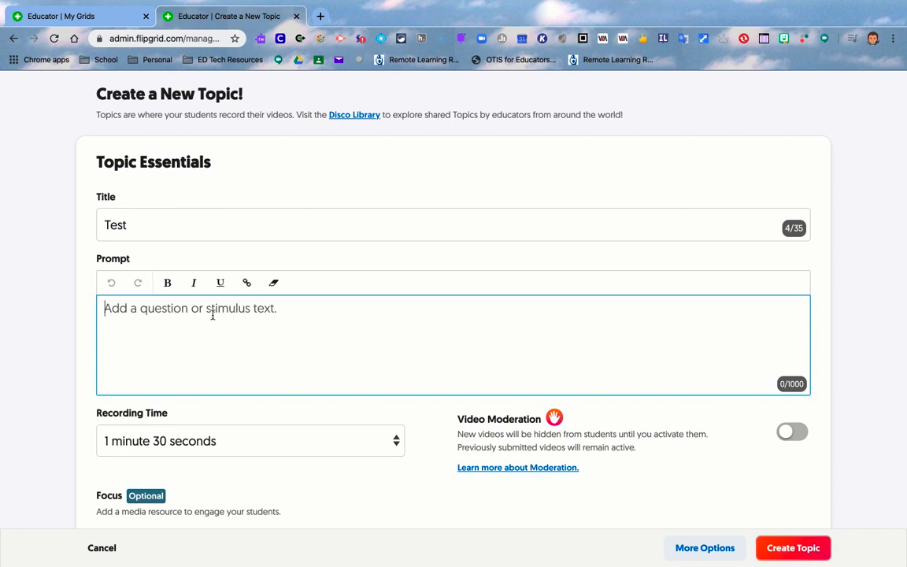
text(PL)
key(BackSpace)
text(l)
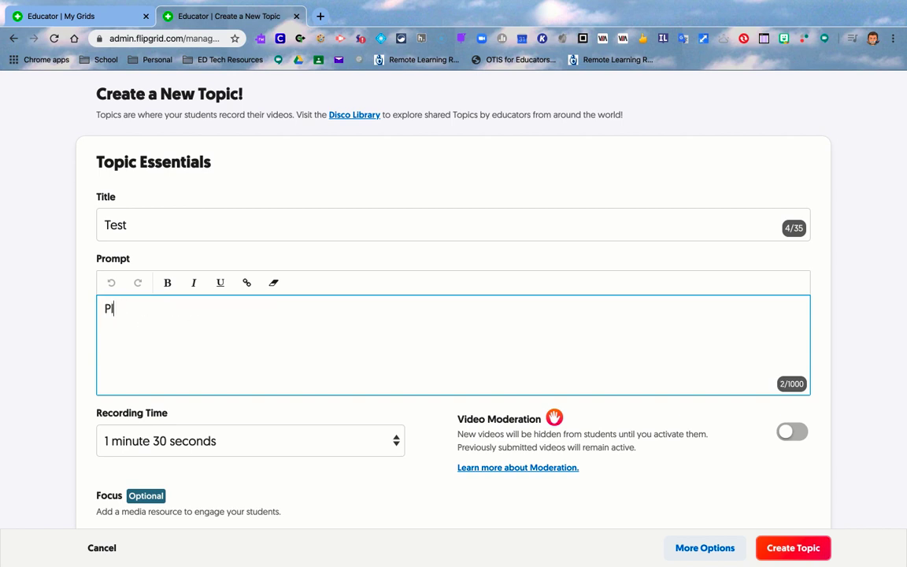
text(ease answe)
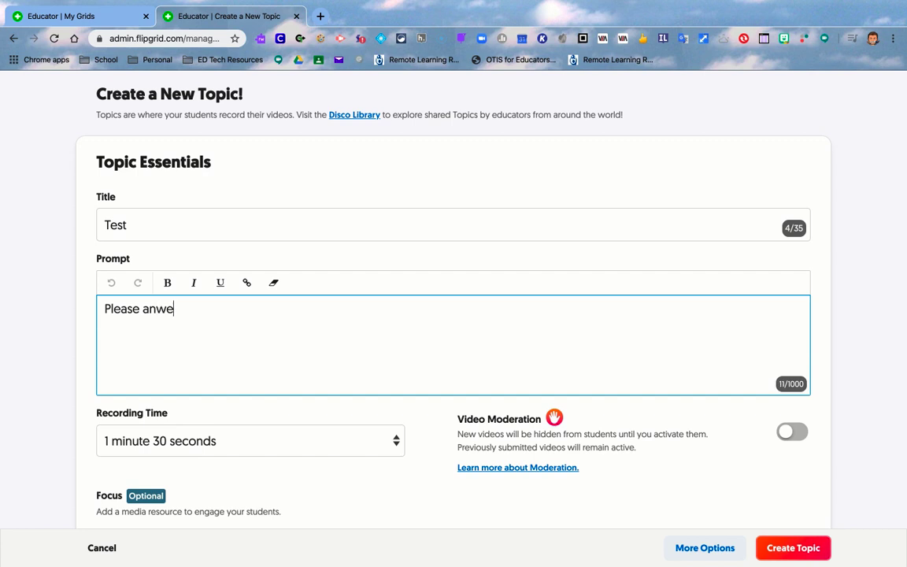
key(BackSpace)
key(BackSpace)
text(swer the )
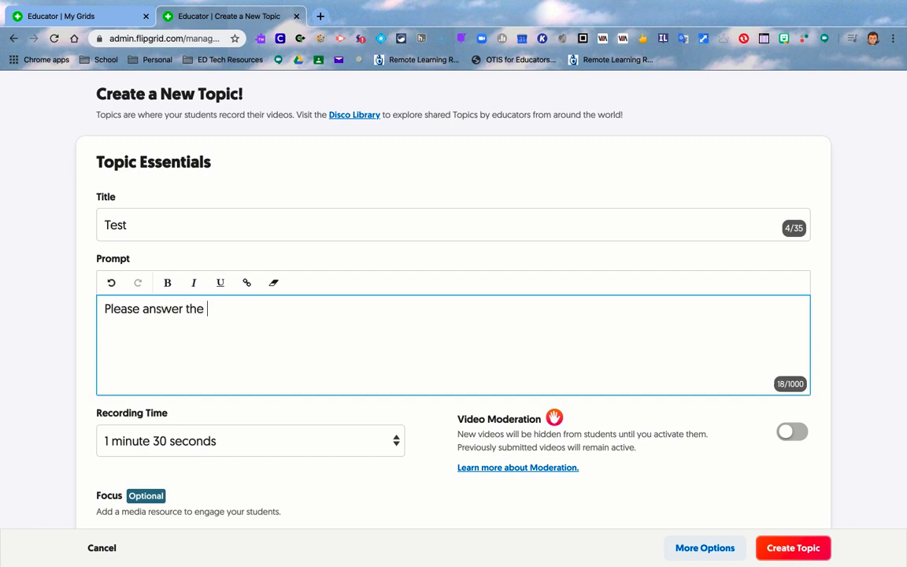
text(question above )
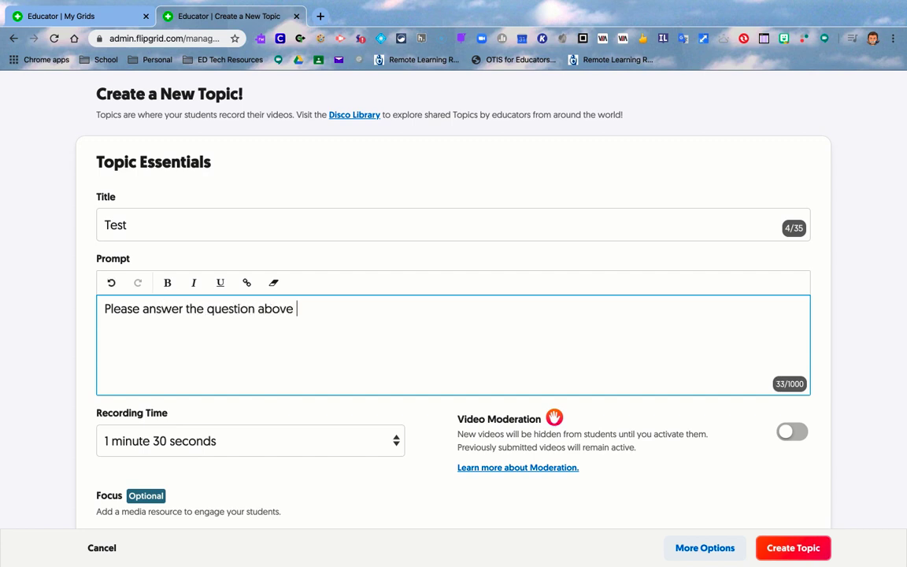
text(and respond to two)
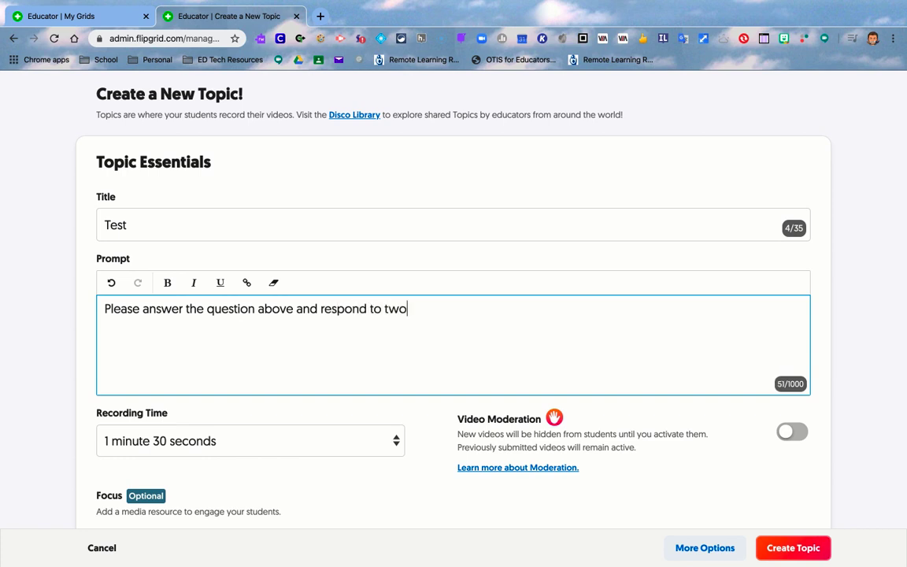
text( of your classmates.)
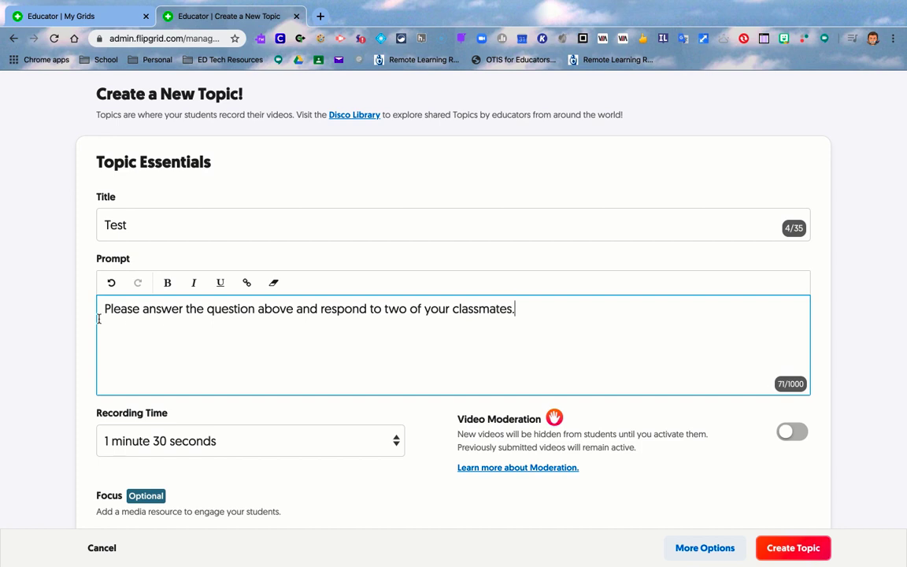
drag(322, 310, 520, 326)
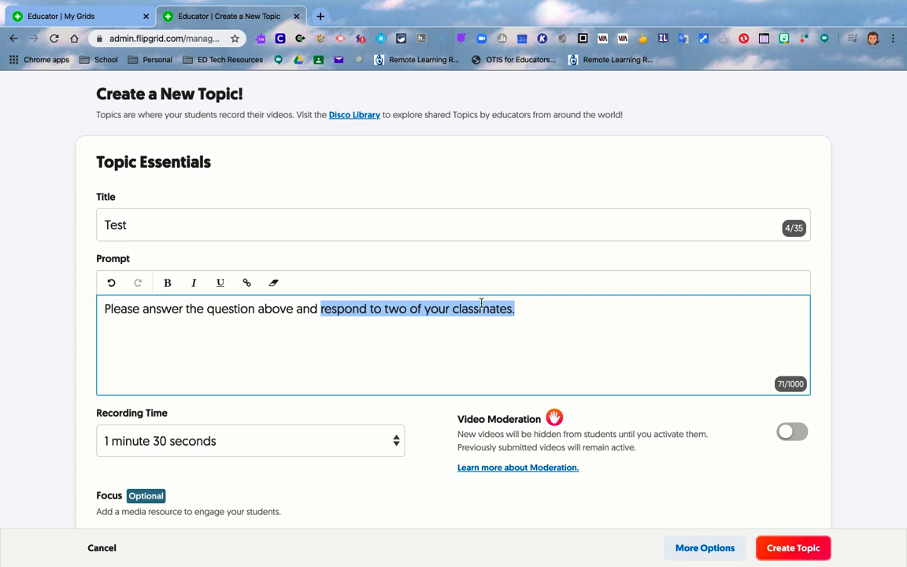
scroll(395, 393, down, 1)
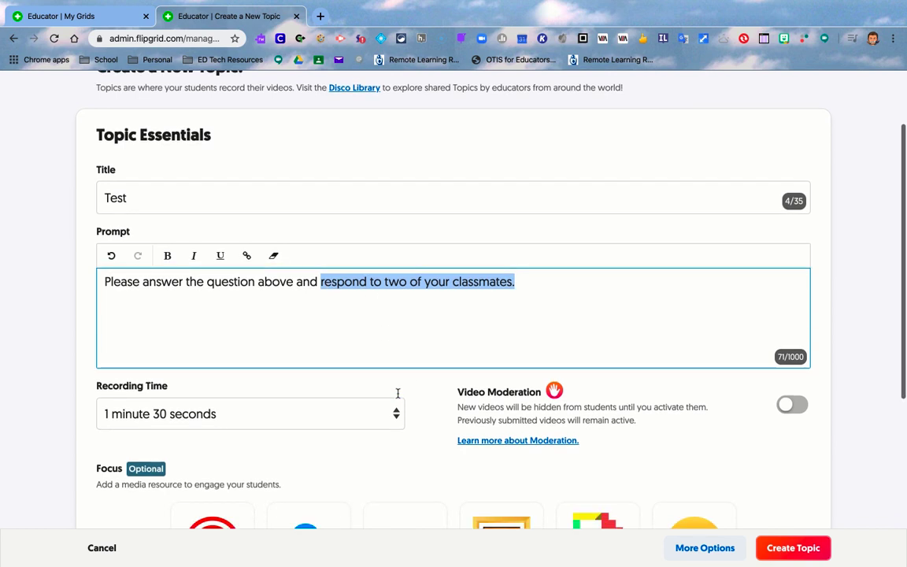
click(397, 417)
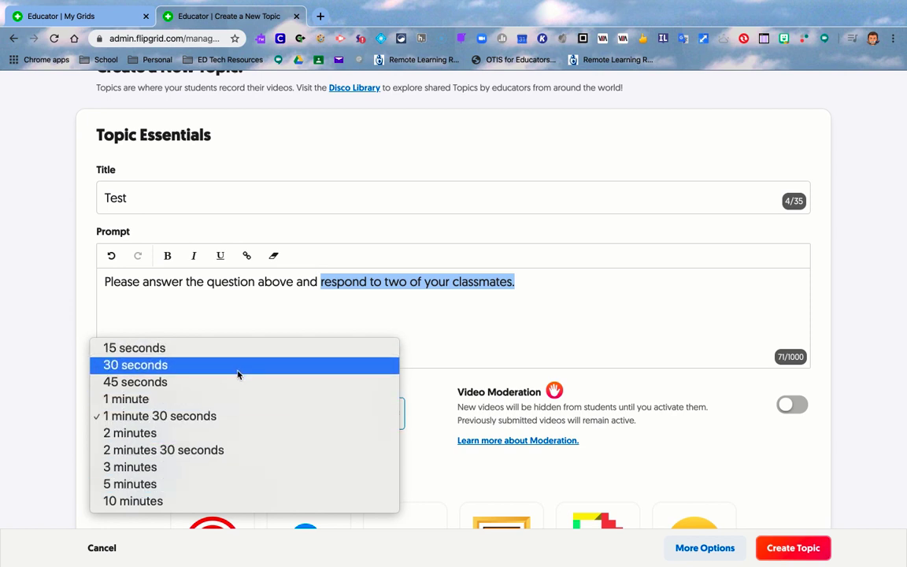
click(427, 347)
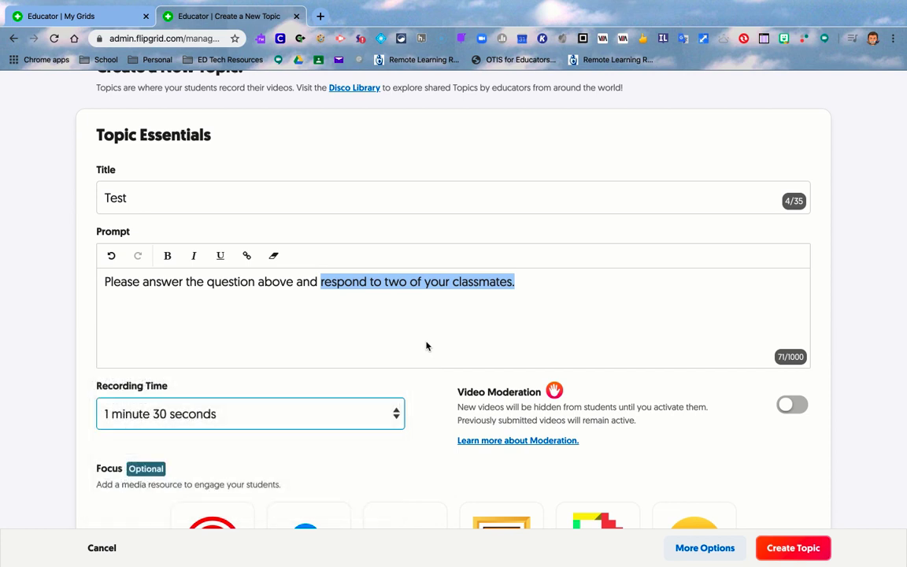
scroll(437, 348, down, 2)
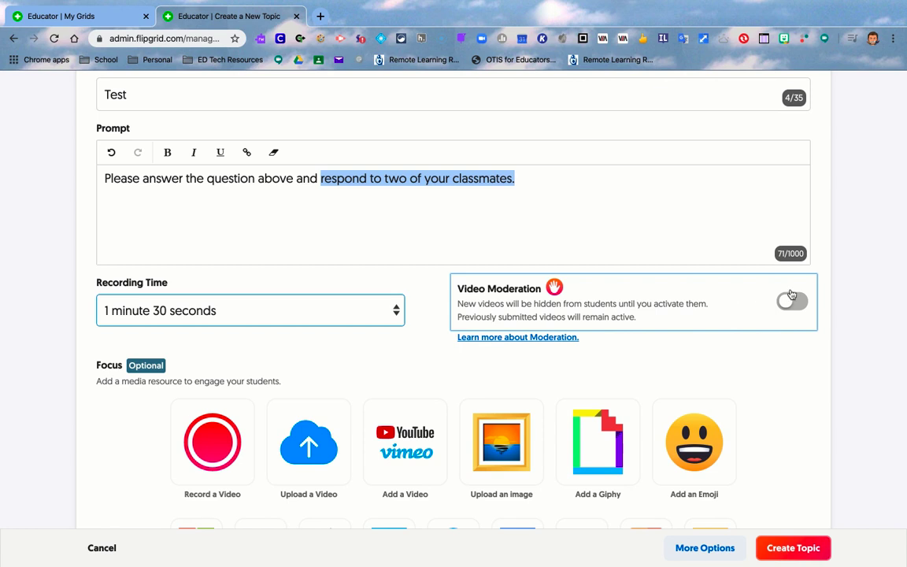
click(728, 317)
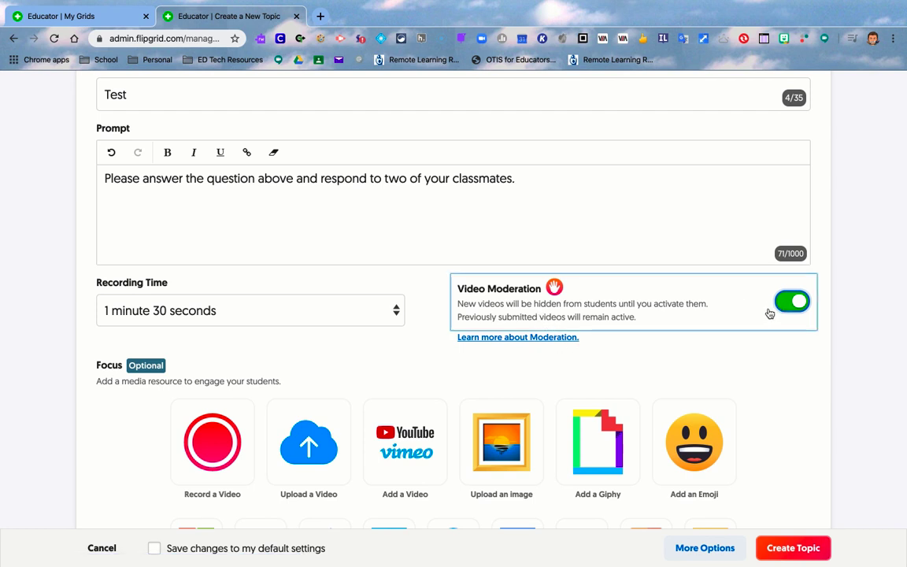
click(790, 302)
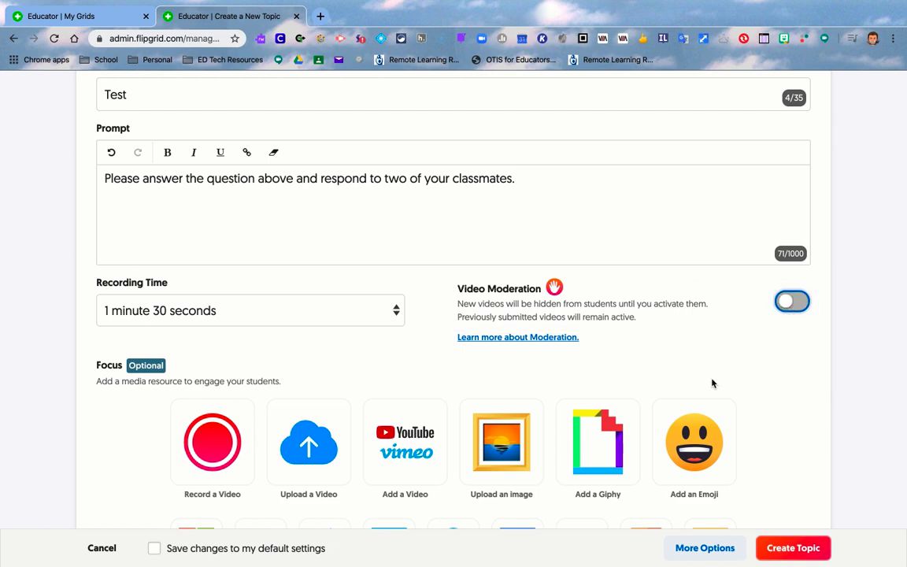
scroll(712, 383, down, 3)
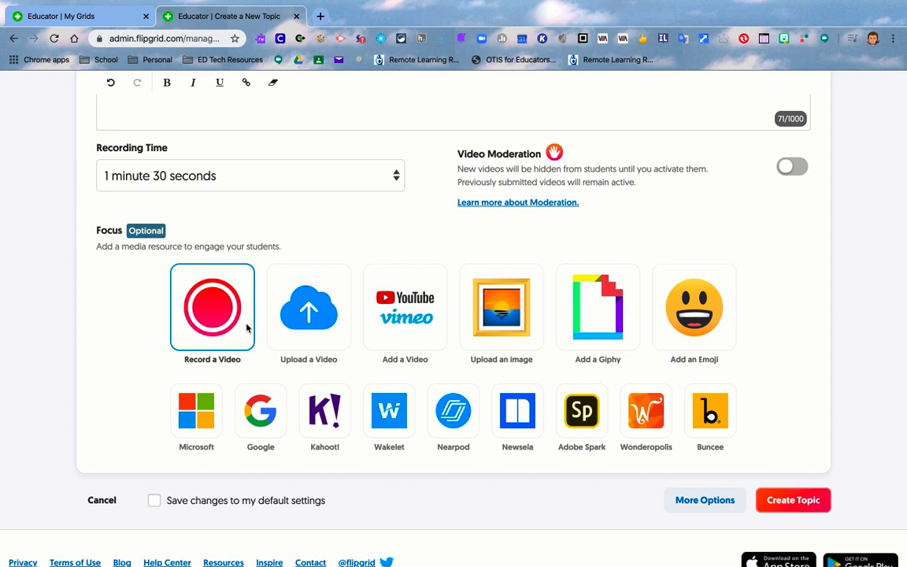
Start recording a focus video and apply the Super Warm camera filter.
click(246, 328)
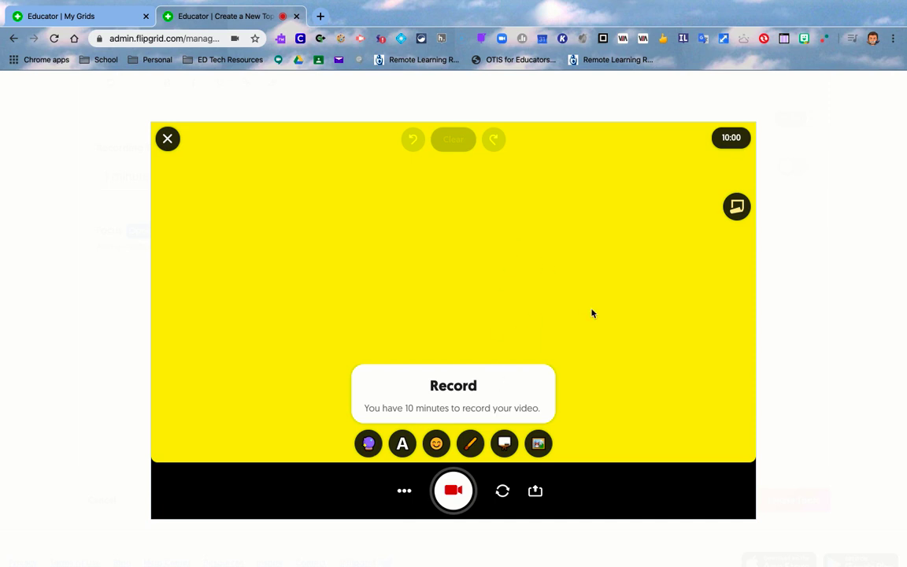
click(404, 492)
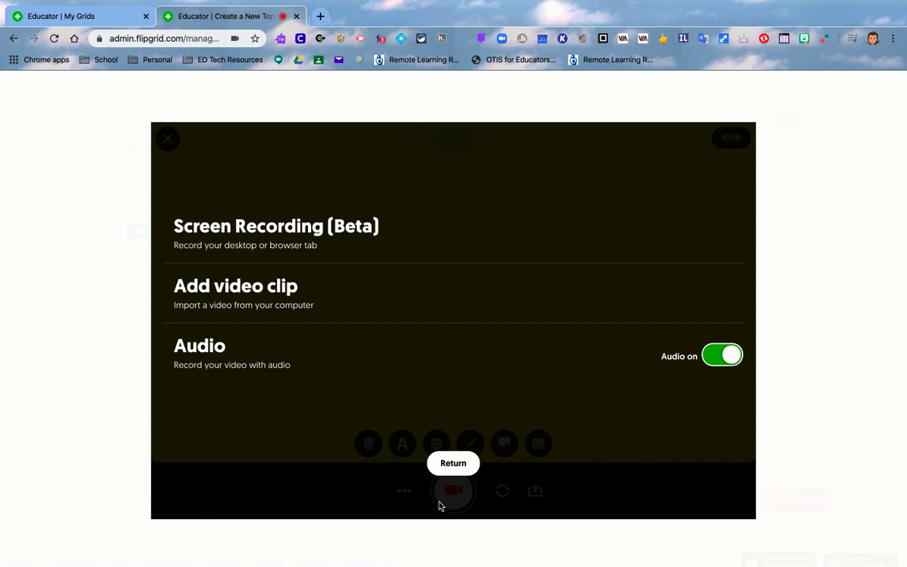
click(455, 465)
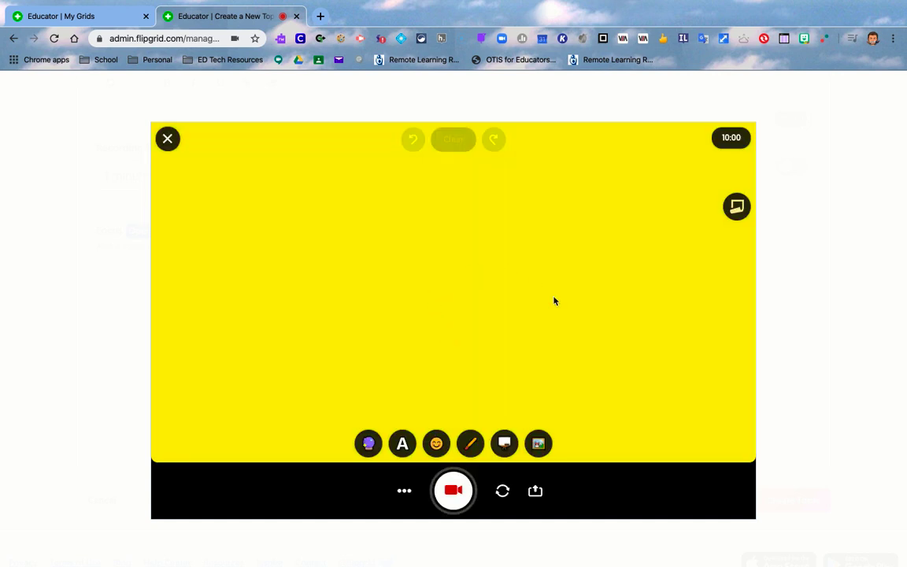
click(369, 443)
click(345, 421)
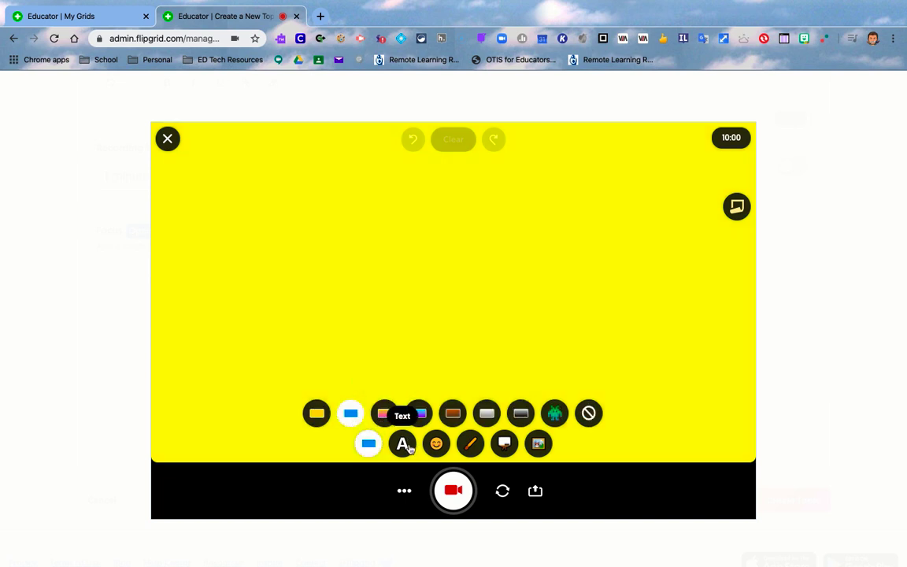
Add Superpower-style text 'Super' and move it to the canvas's top-left corner.
click(403, 444)
click(297, 421)
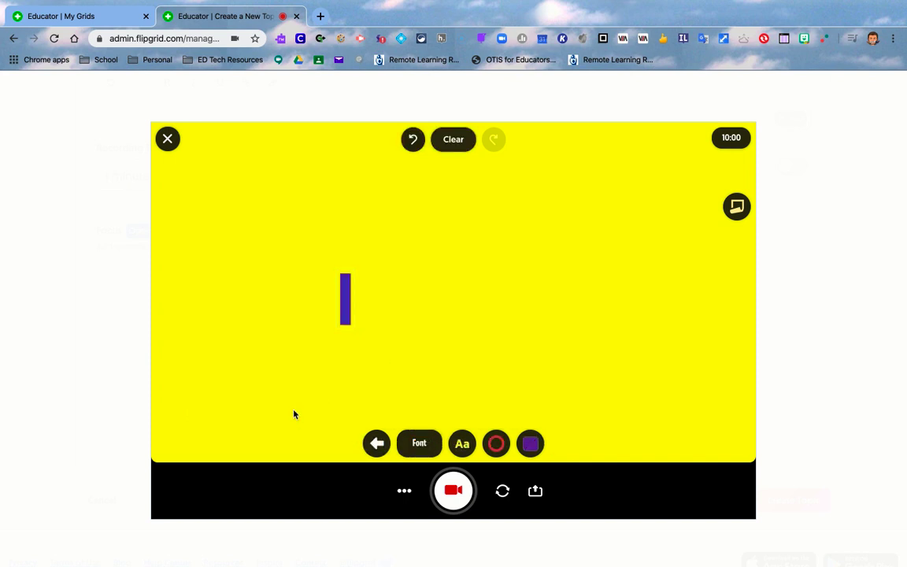
text(Super)
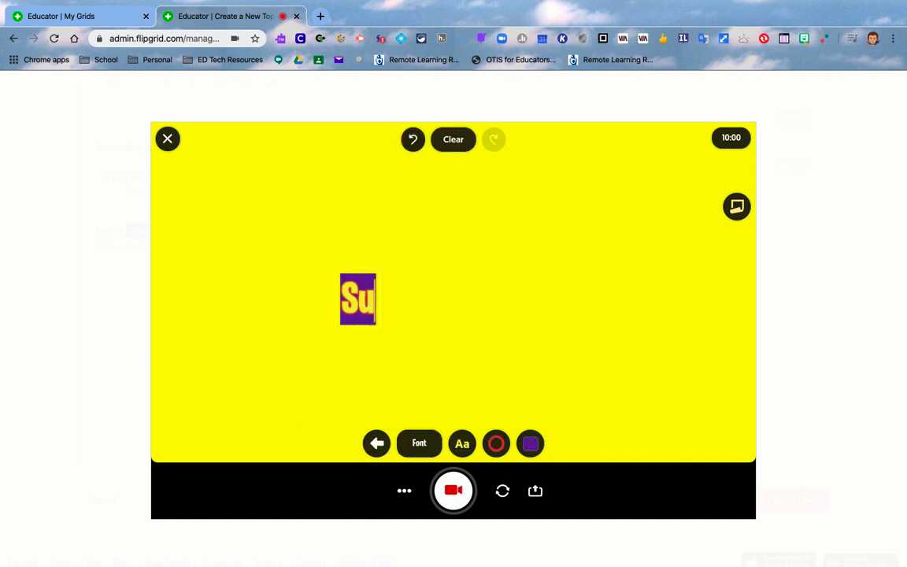
click(452, 282)
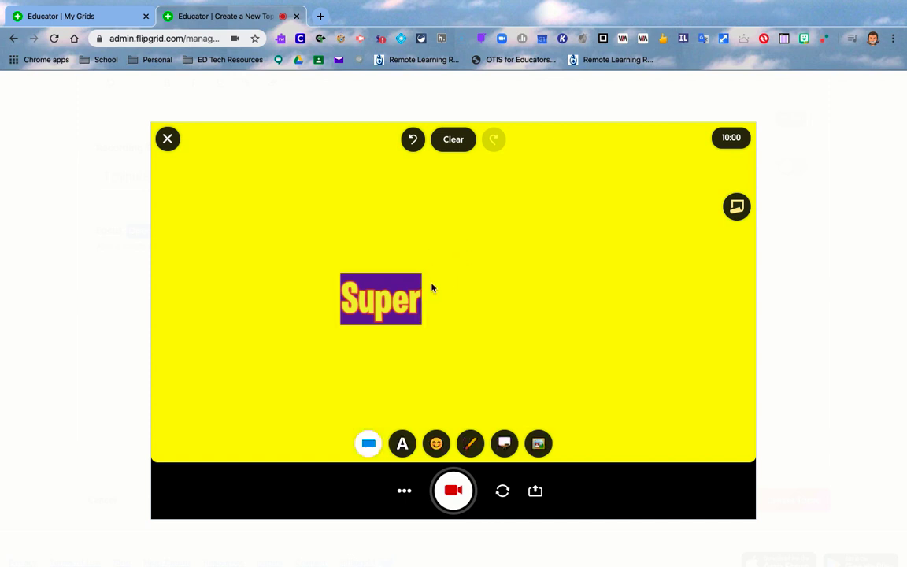
drag(384, 282, 235, 167)
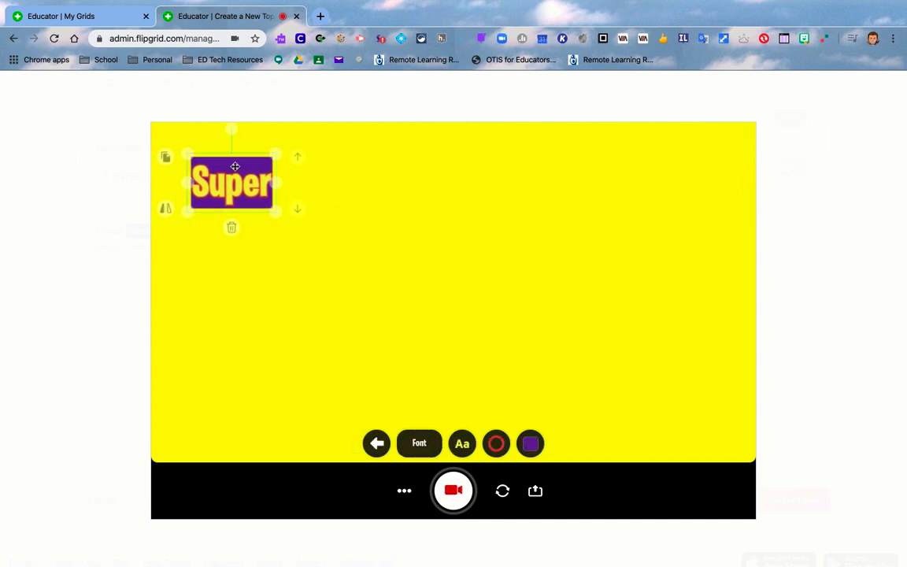
click(377, 444)
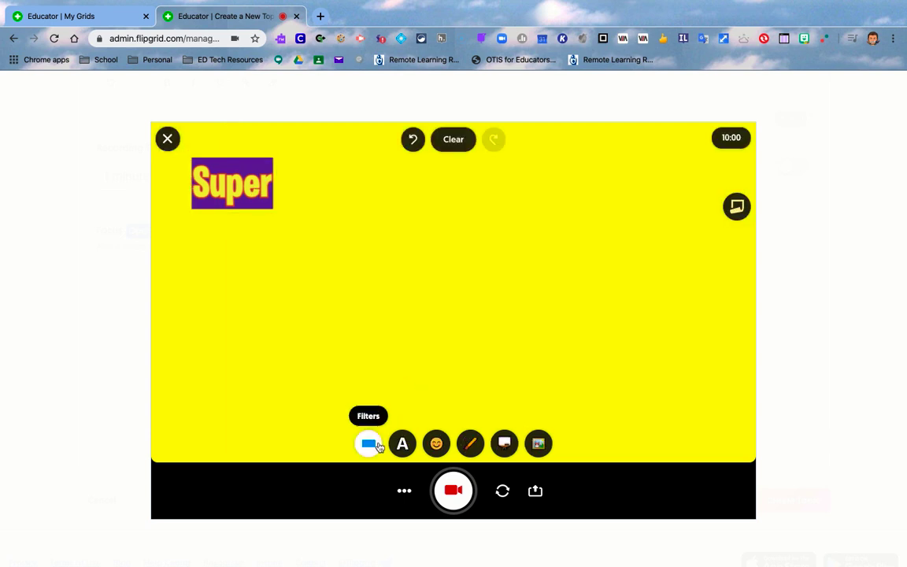
Add a grinning emoji sticker, enlarge it, and place it beside the 'Super' text.
click(436, 445)
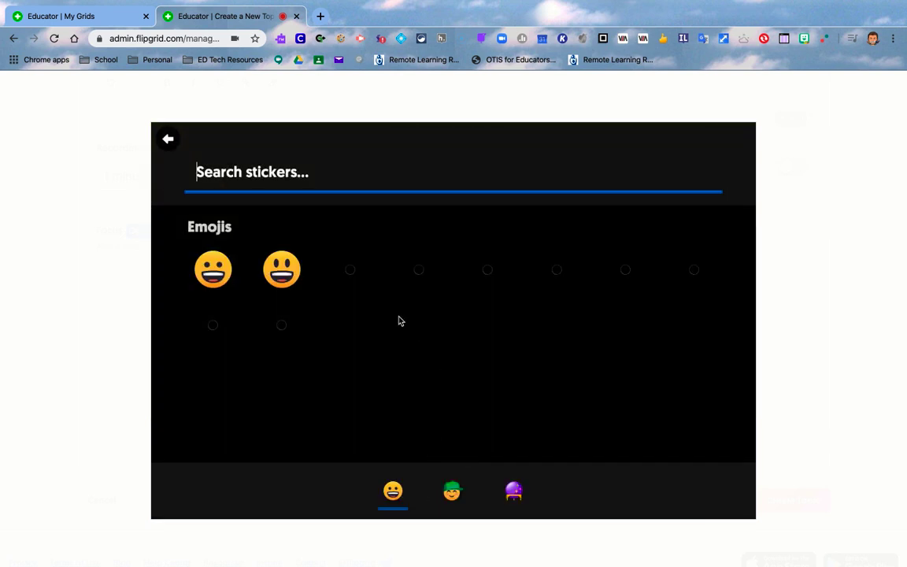
click(282, 271)
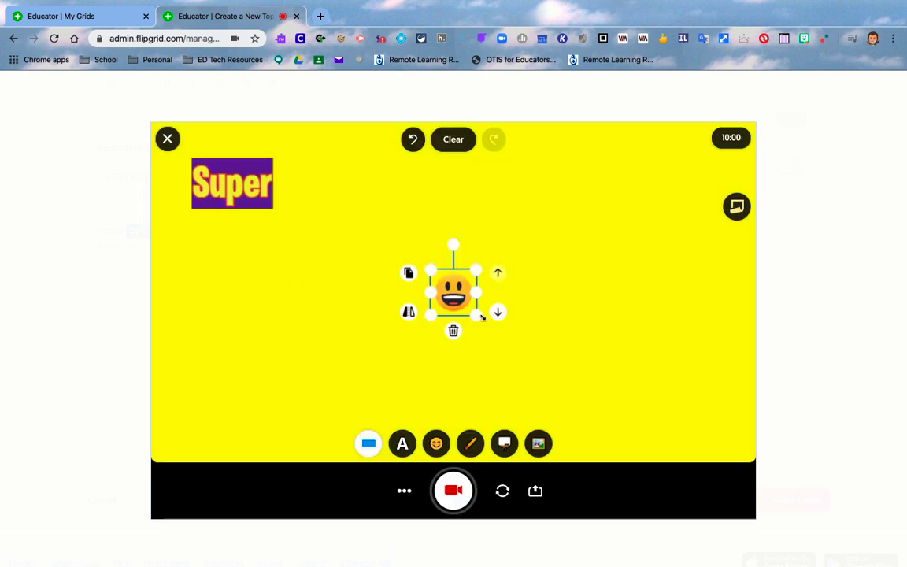
drag(477, 317, 510, 344)
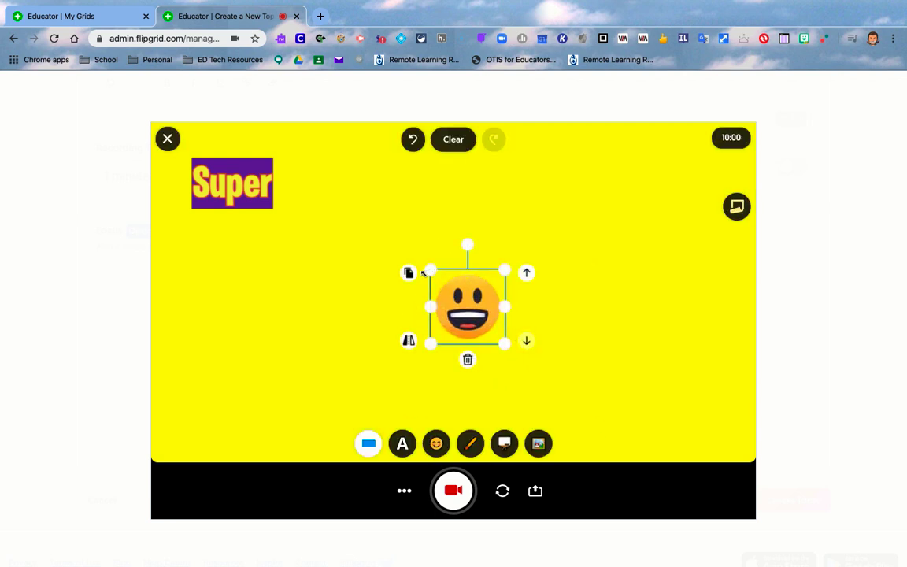
drag(461, 272, 340, 166)
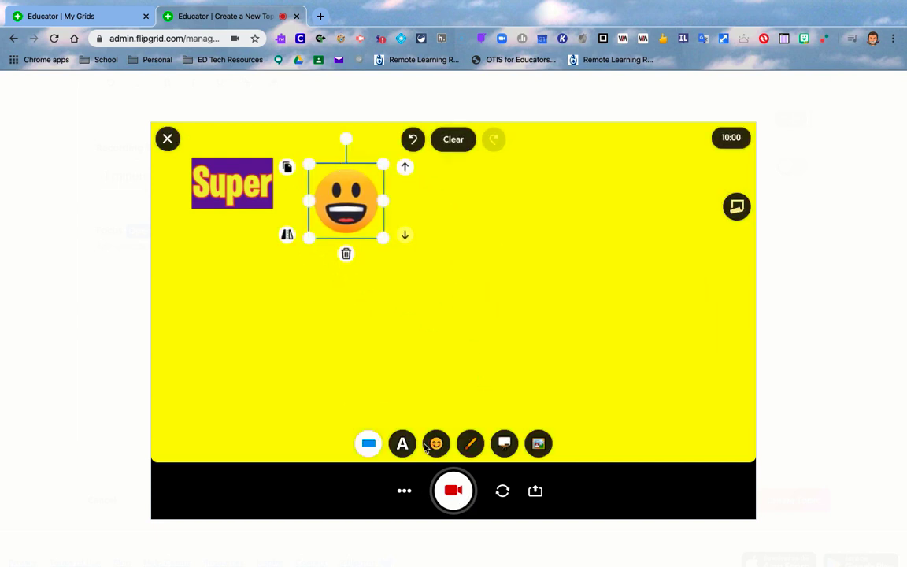
Draw two white freehand ellipses on the canvas.
click(473, 446)
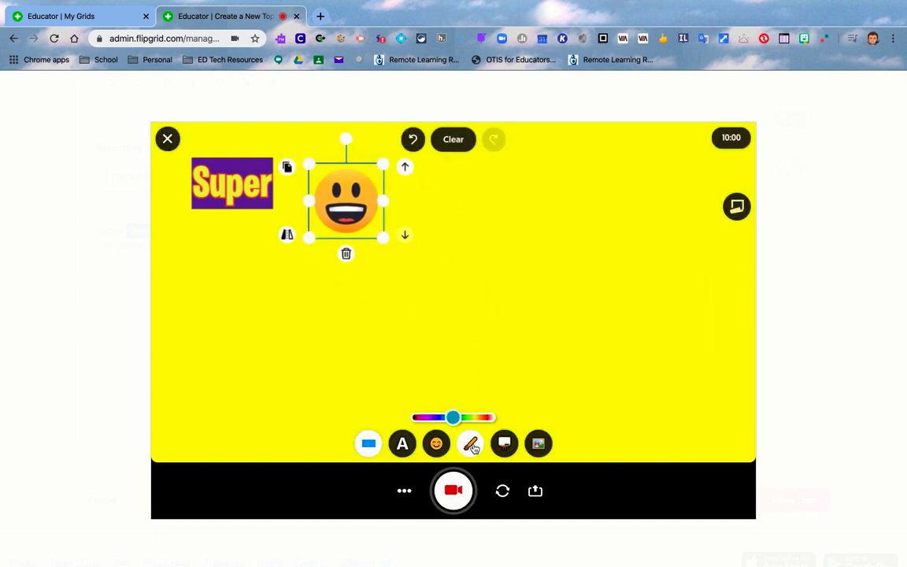
click(486, 419)
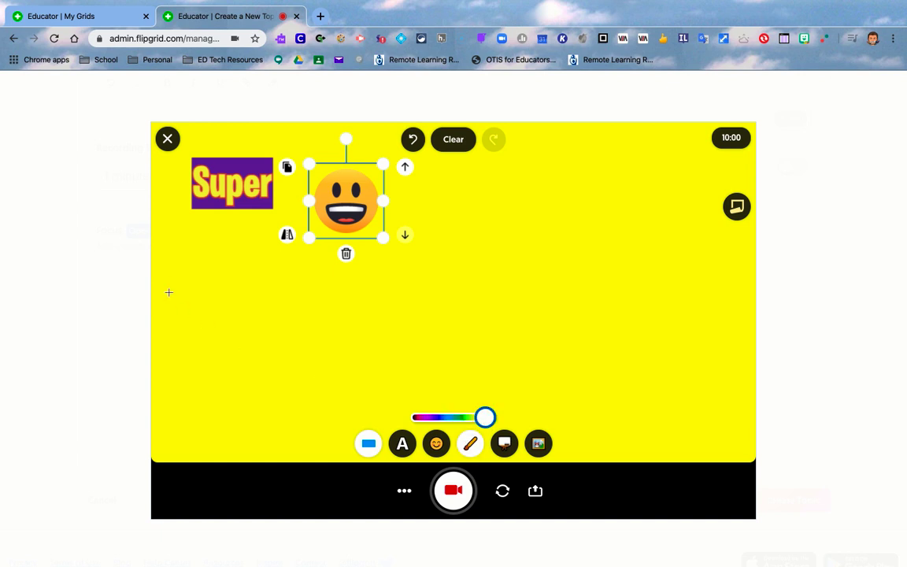
mouse_move(193, 281)
mouse_down()
mouse_move(251, 302)
mouse_move(202, 311)
mouse_up()
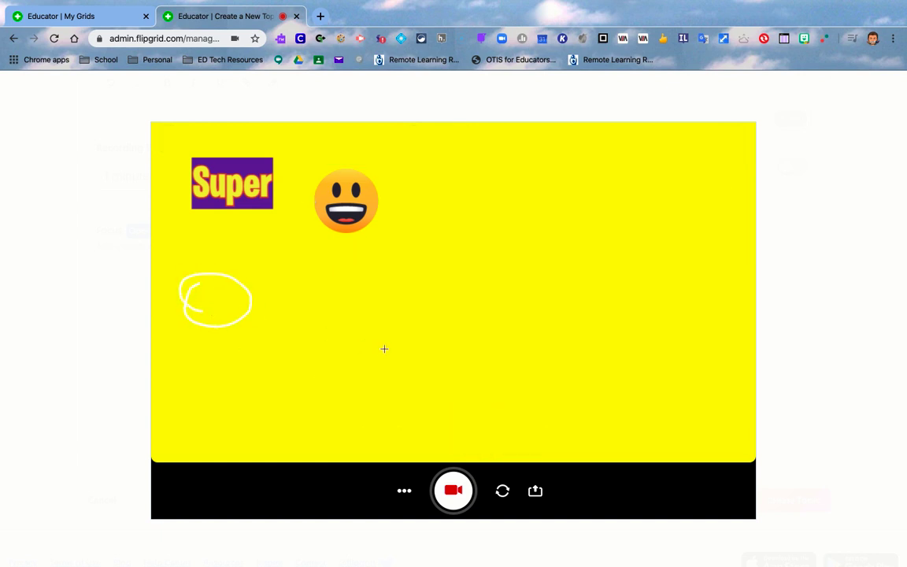
mouse_move(396, 283)
mouse_down()
mouse_move(479, 267)
mouse_move(409, 276)
mouse_up()
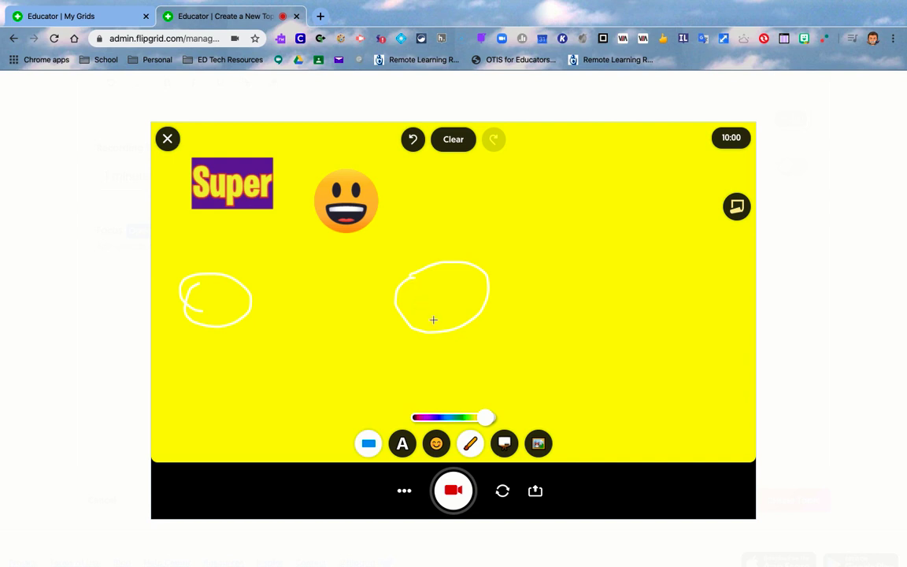
Switch the board background to plain white and try the custom image sticker option.
click(505, 444)
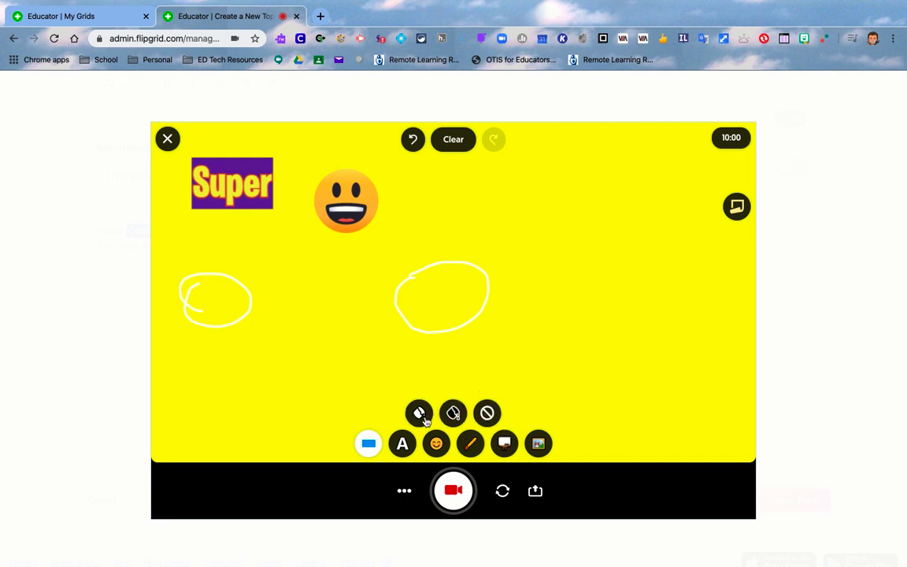
click(453, 412)
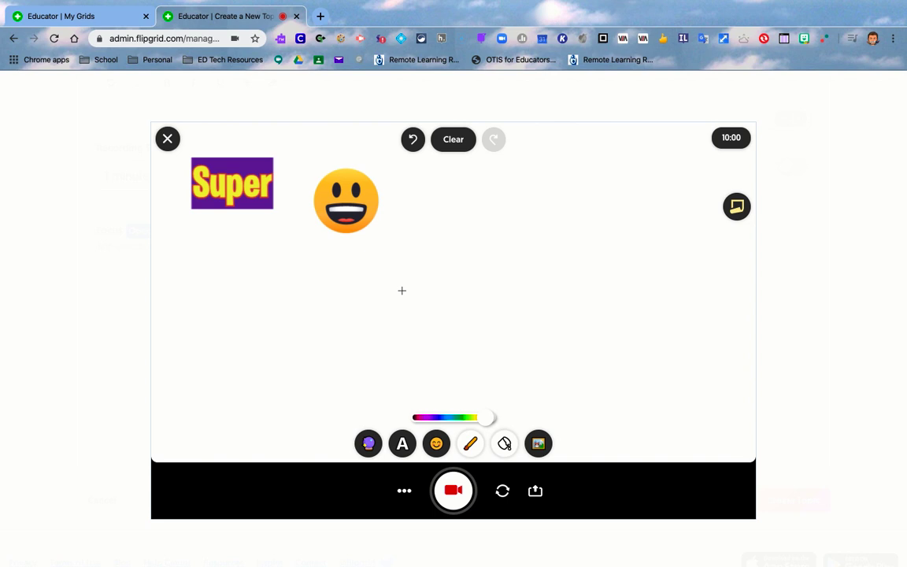
click(539, 446)
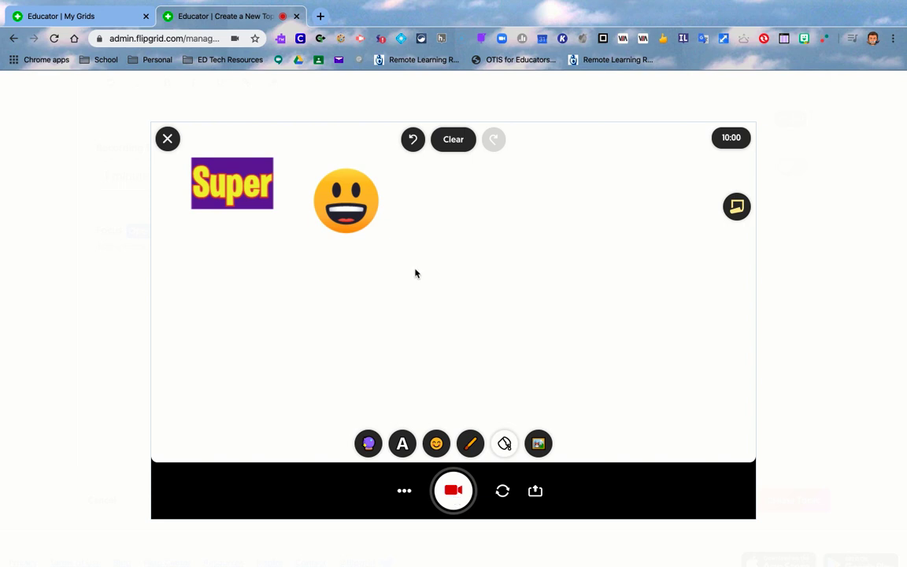
Record a short clip with one pause, then review it and pause playback.
click(454, 492)
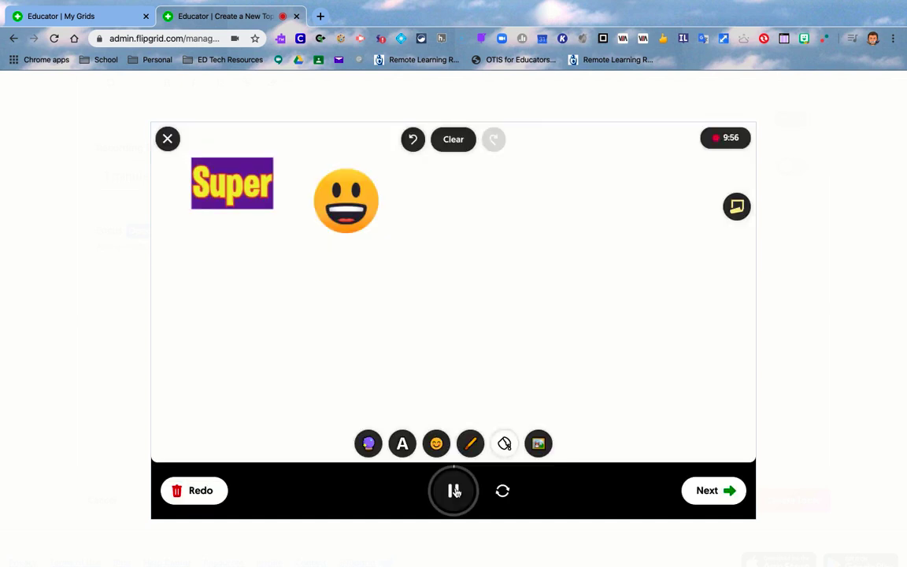
click(455, 491)
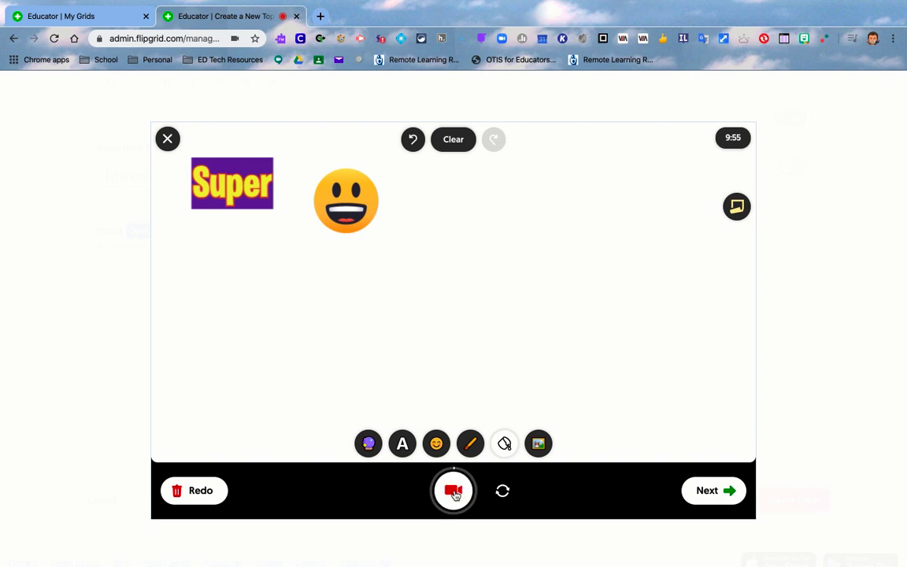
click(454, 492)
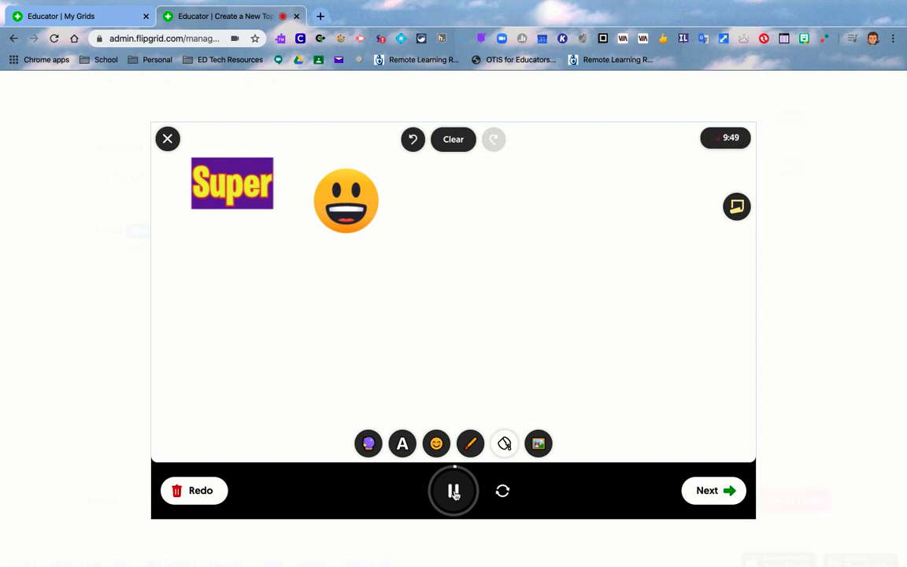
click(731, 492)
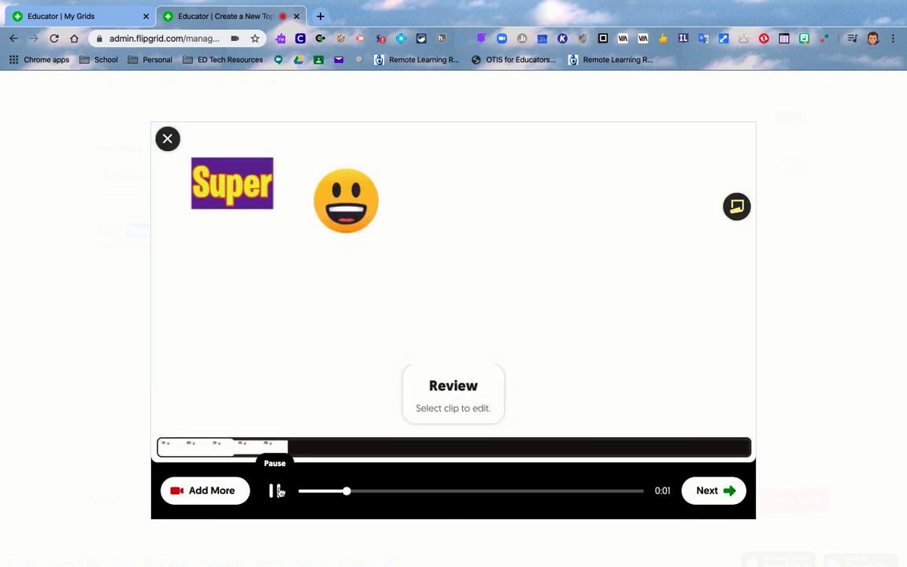
click(278, 491)
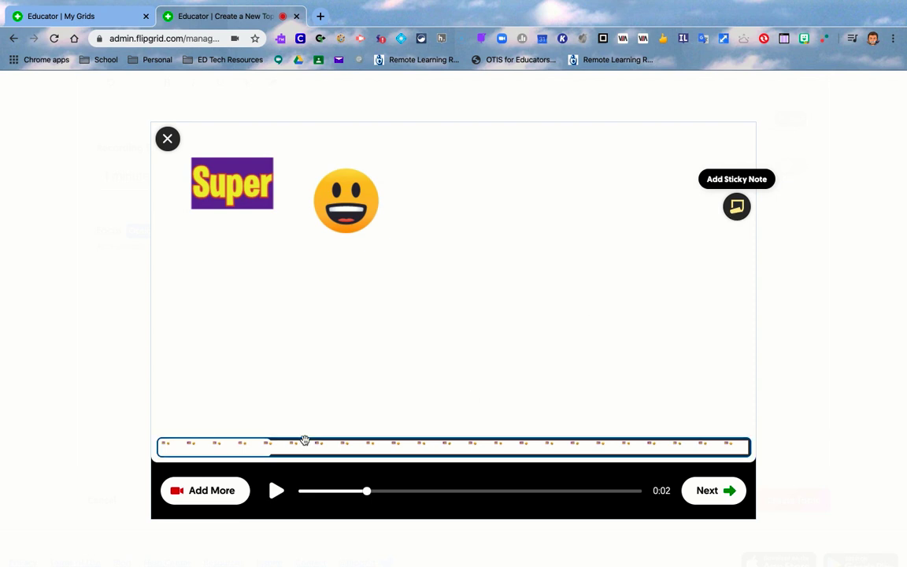
Return to the camera, add and discard a sticky note, then advance to the Selfie step.
click(201, 494)
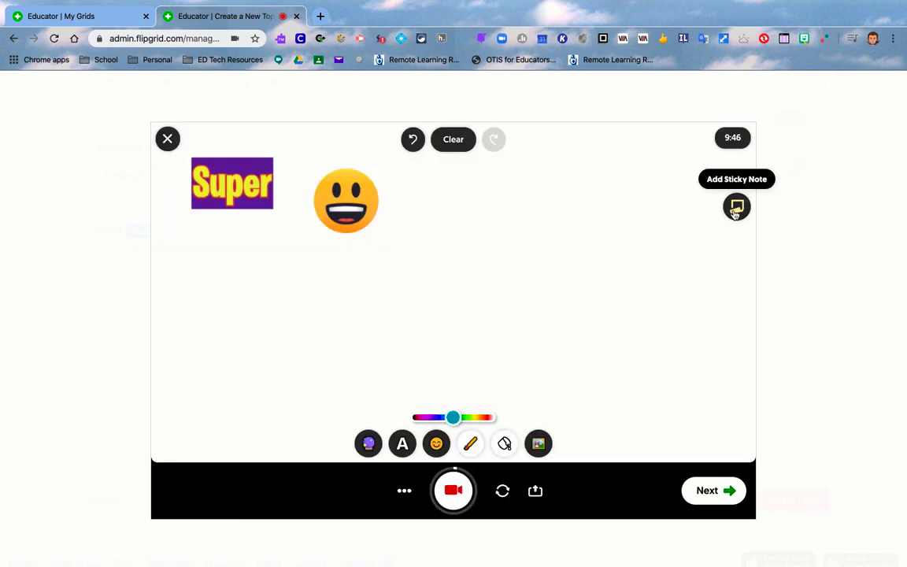
click(735, 208)
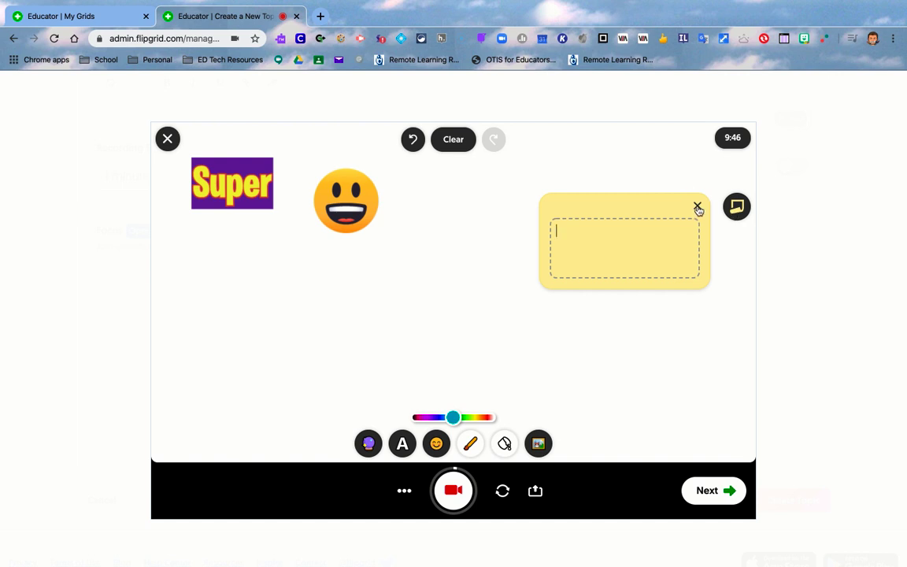
click(697, 207)
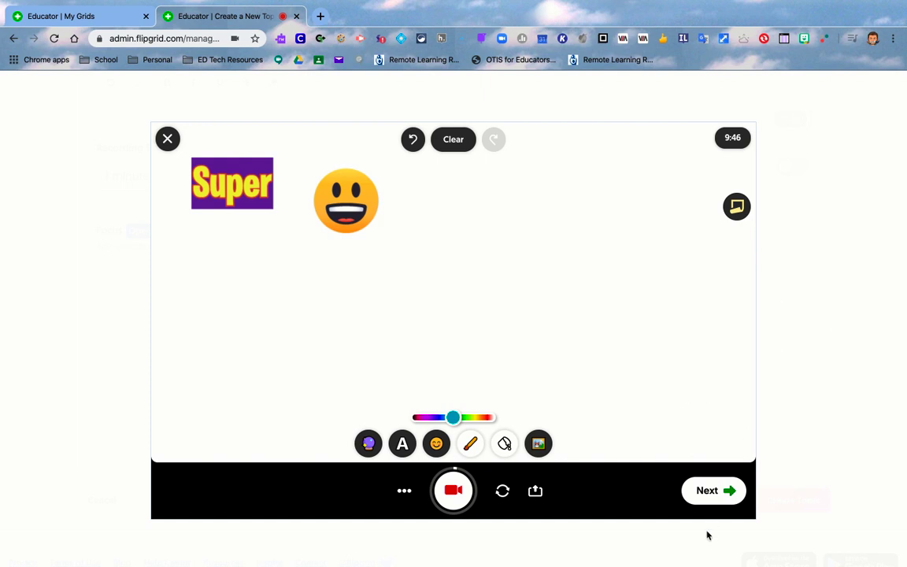
click(712, 492)
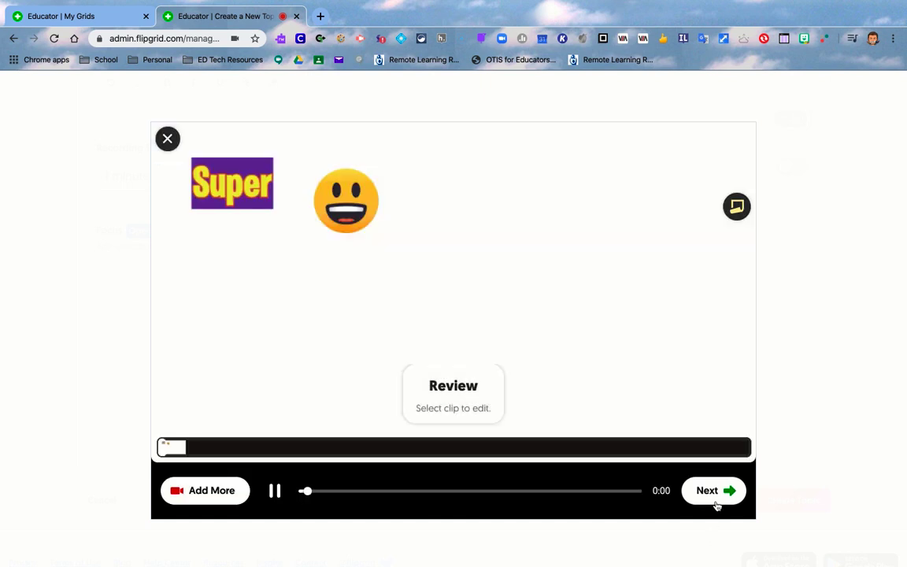
click(714, 492)
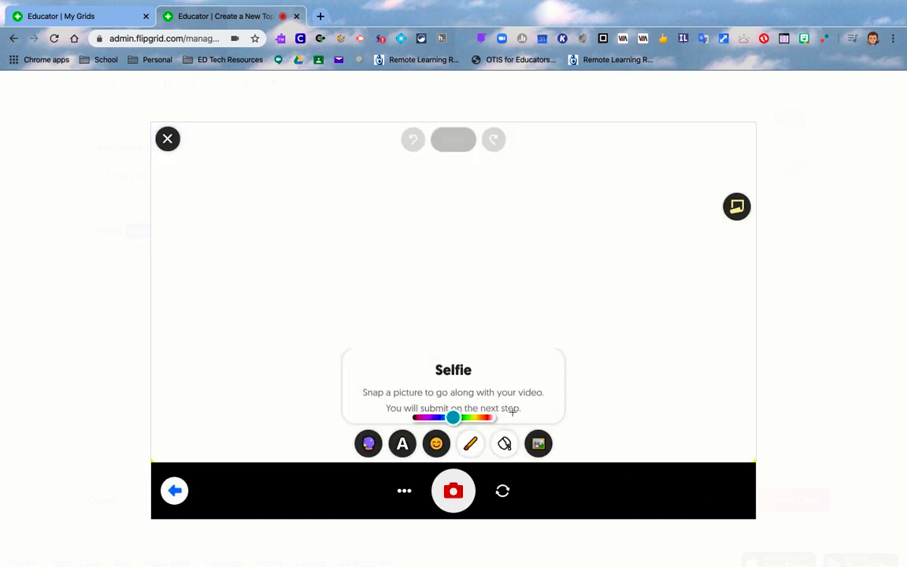
Take the selfie and complete the focus video, attaching it to the topic.
click(455, 493)
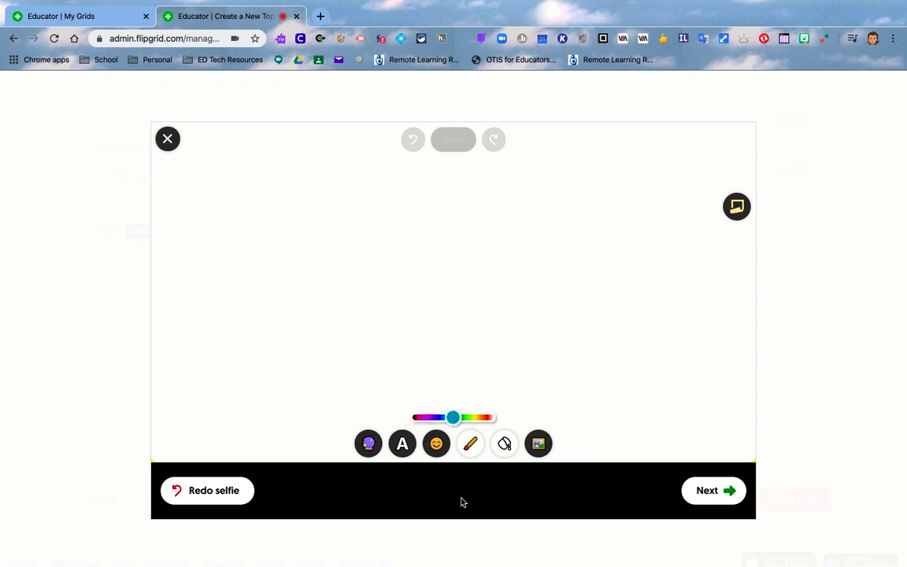
click(720, 489)
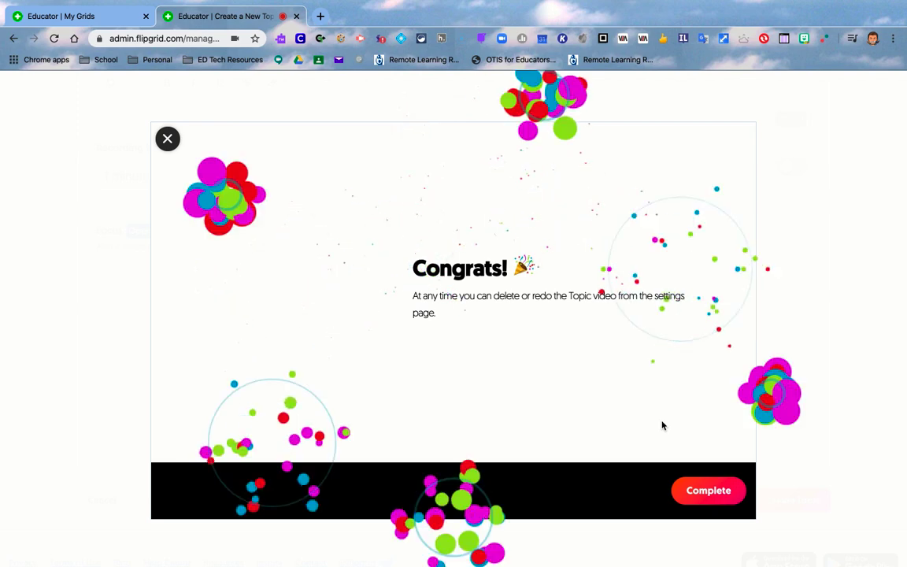
click(698, 502)
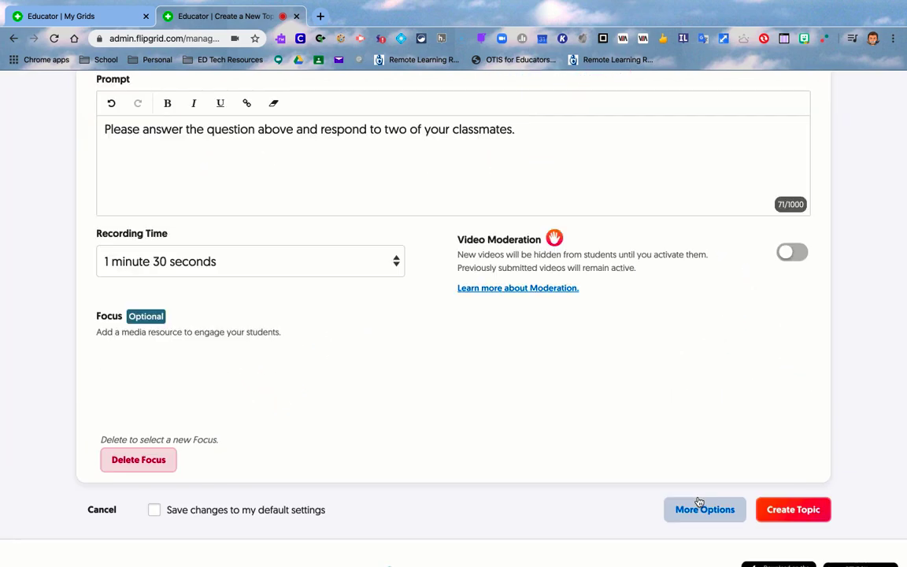
Expand More Options, leave Feature Link and other settings at defaults, and create the topic.
scroll(454, 346, down, 2)
scroll(455, 346, up, 8)
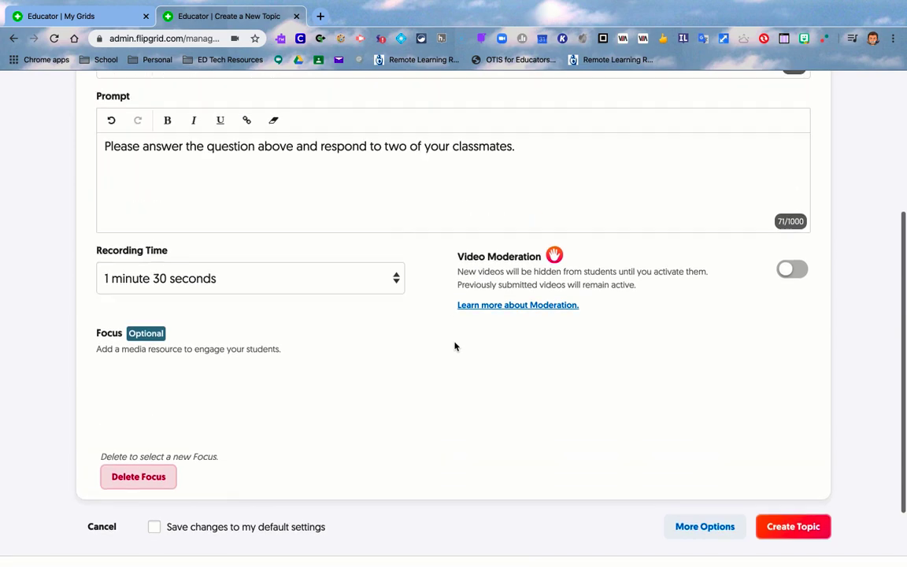
scroll(455, 346, down, 5)
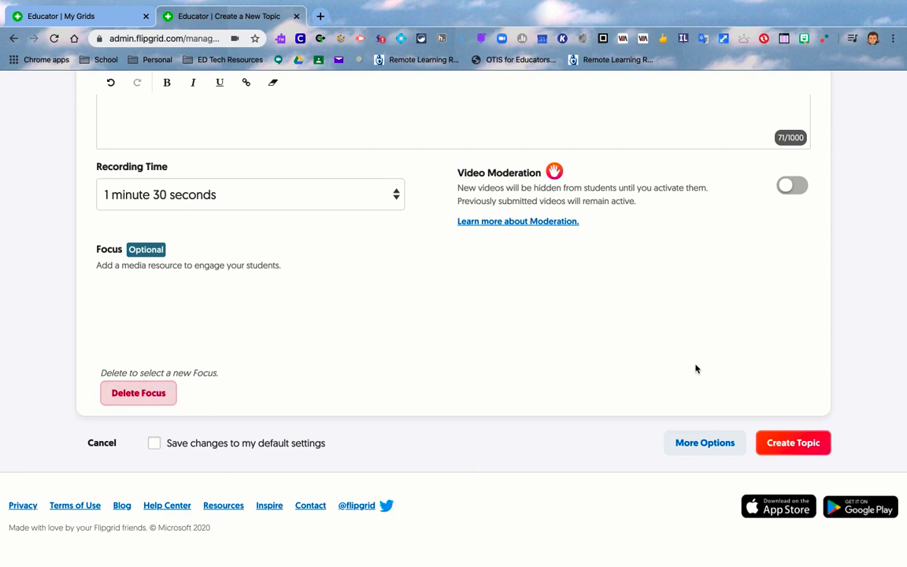
click(703, 443)
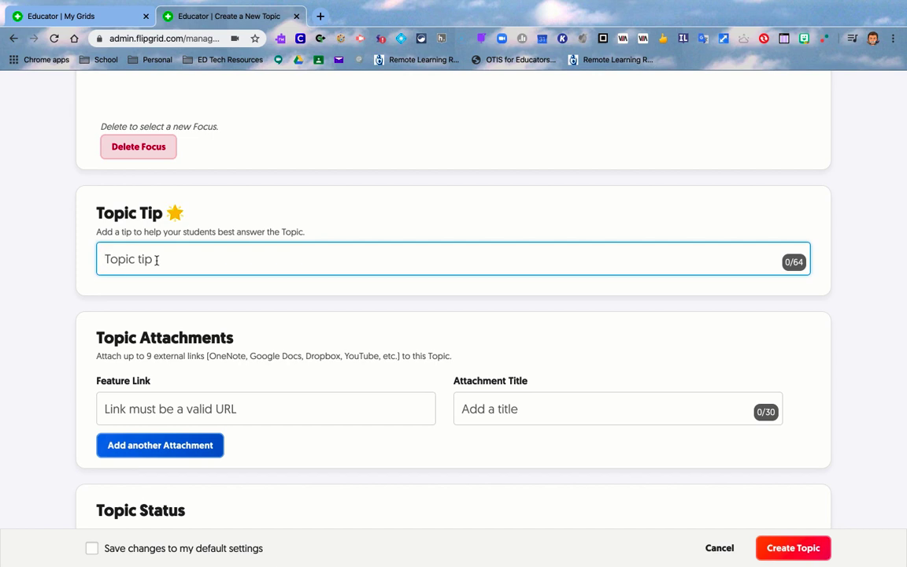
scroll(219, 318, down, 2)
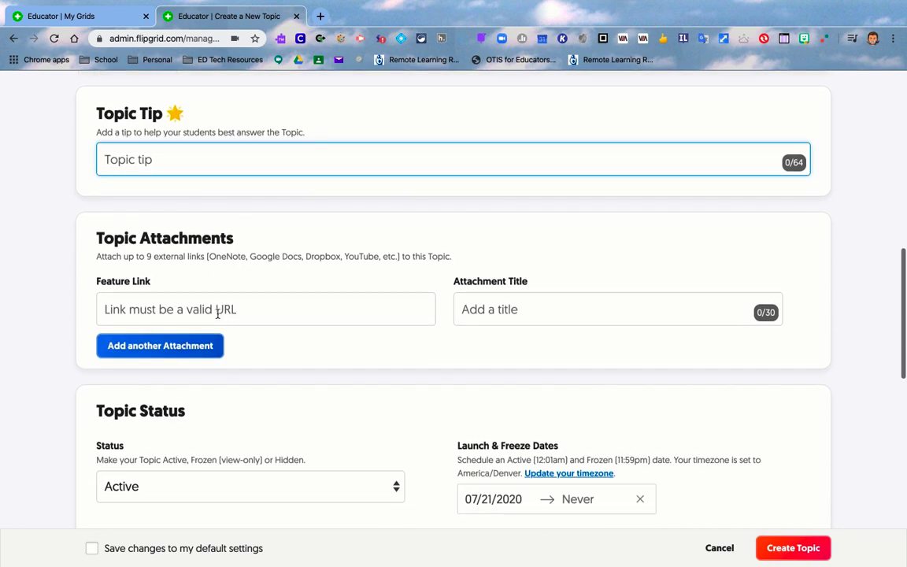
click(157, 307)
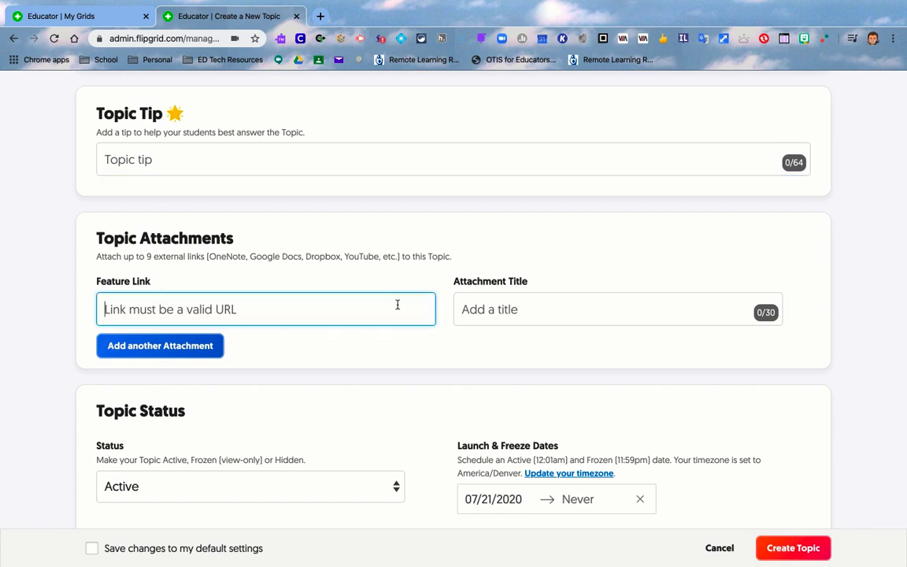
scroll(407, 307, down, 8)
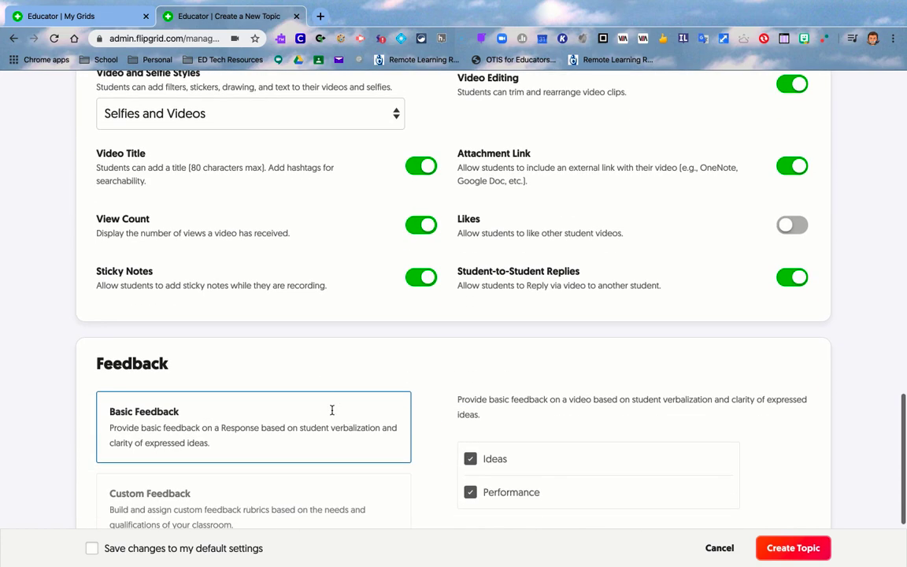
scroll(518, 486, down, 2)
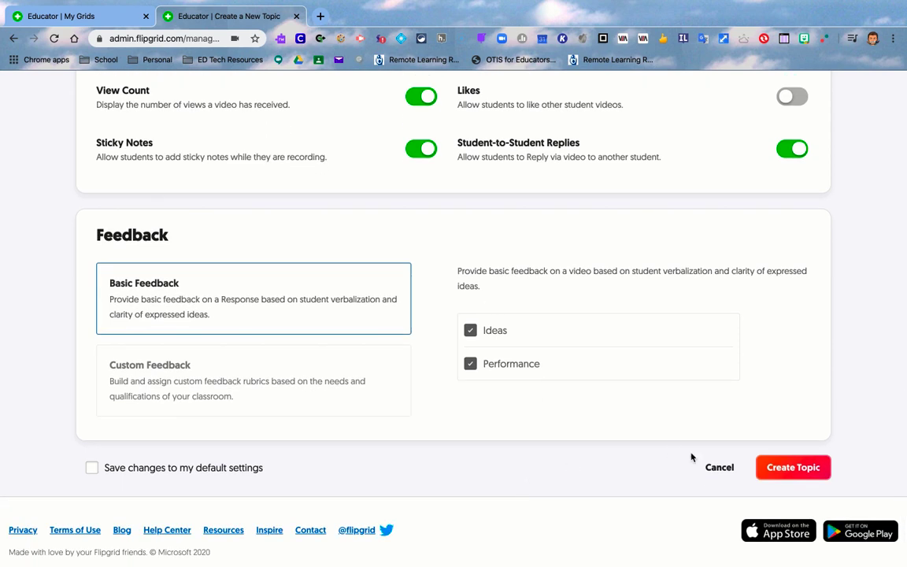
click(782, 475)
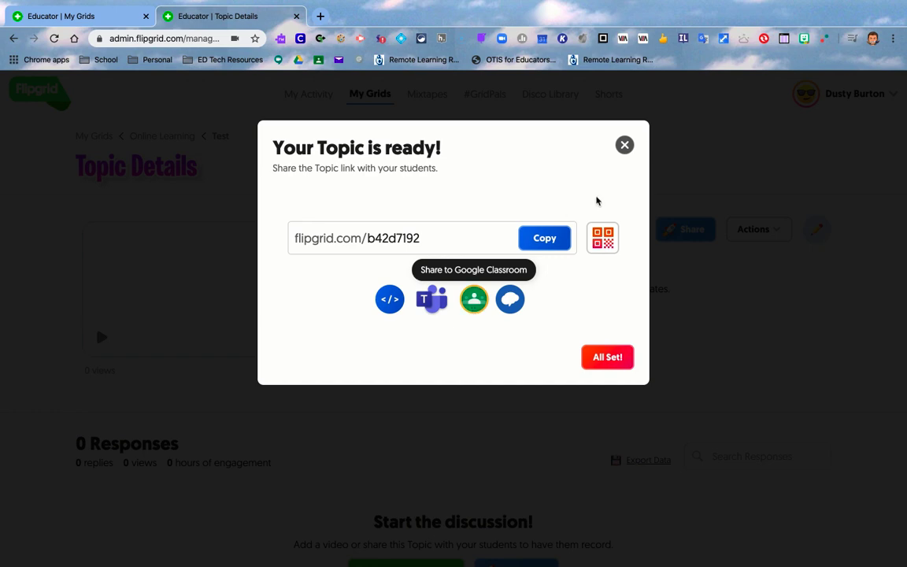
Close the 'Your Topic is ready!' share dialog to reveal the Test topic's details page.
click(624, 146)
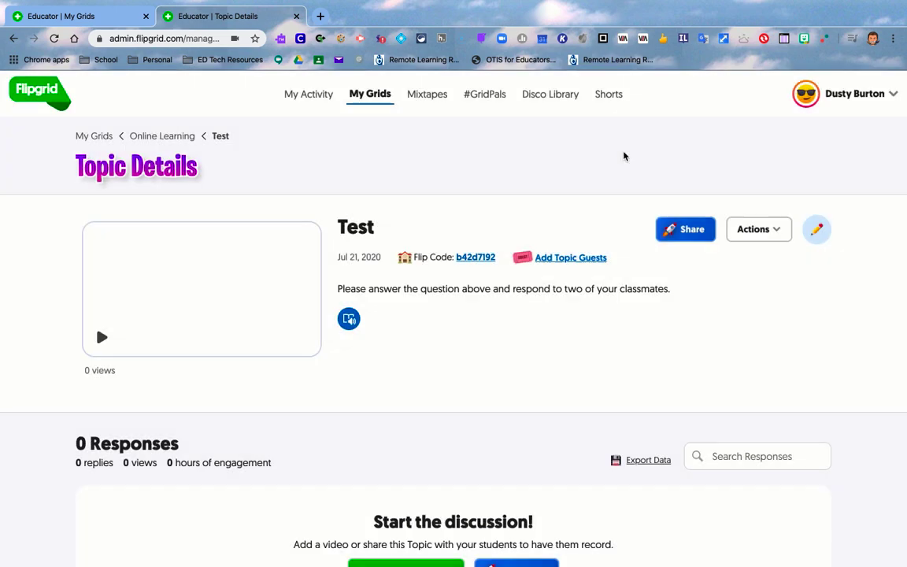